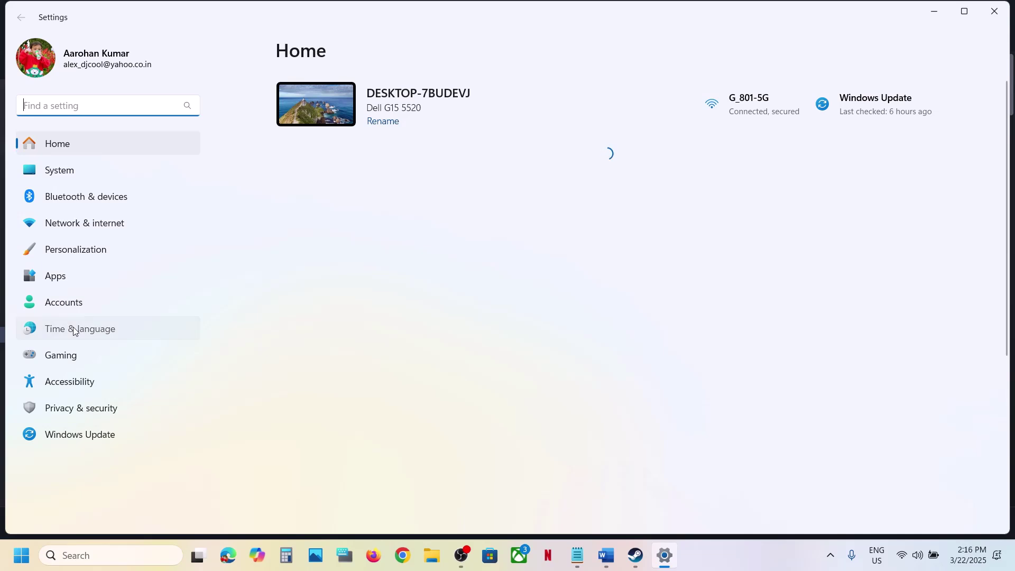
Set the country or region to Japan in the Language & region settings
click(75, 330)
click(405, 201)
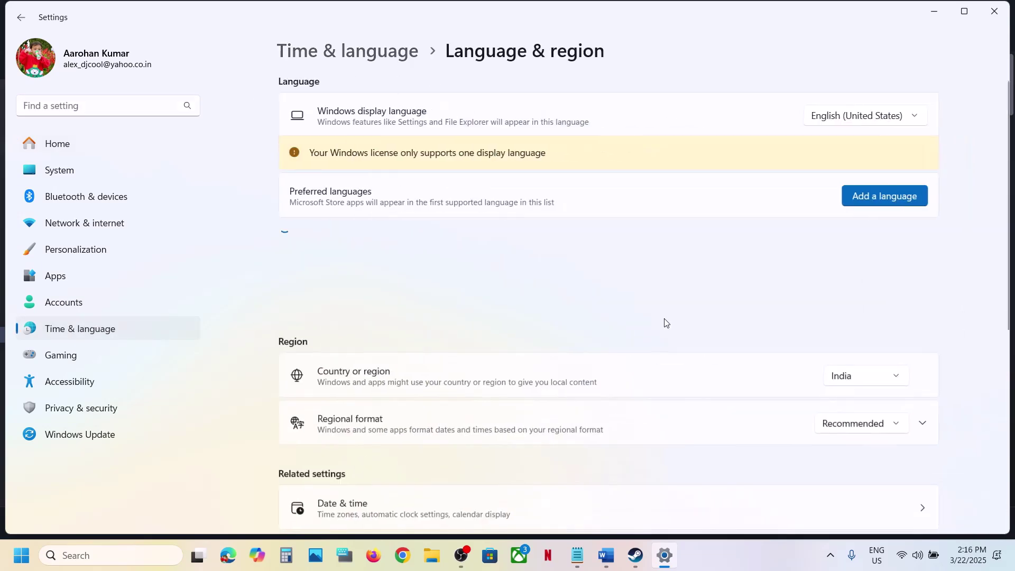
scroll(768, 342, down, 2)
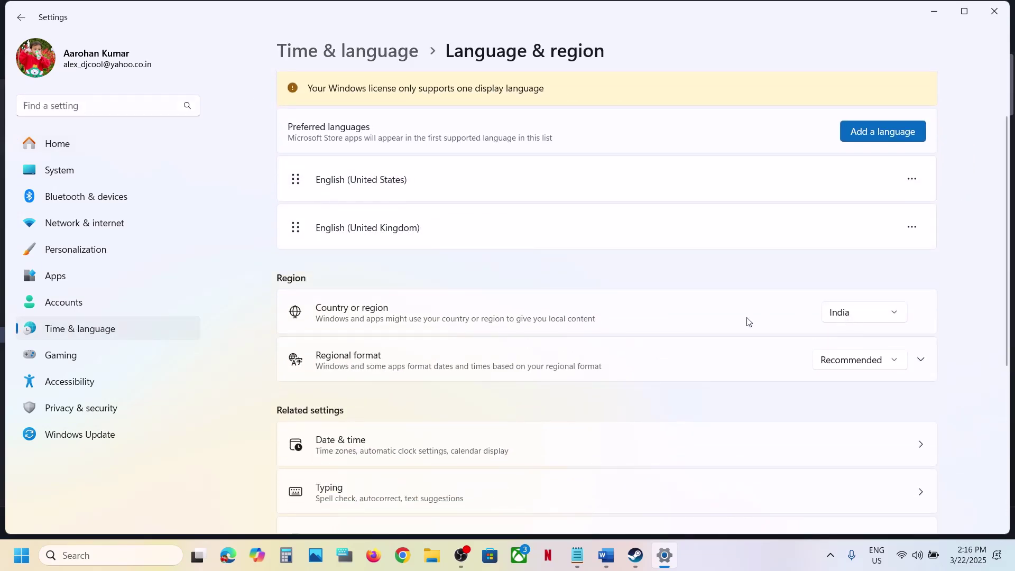
click(865, 319)
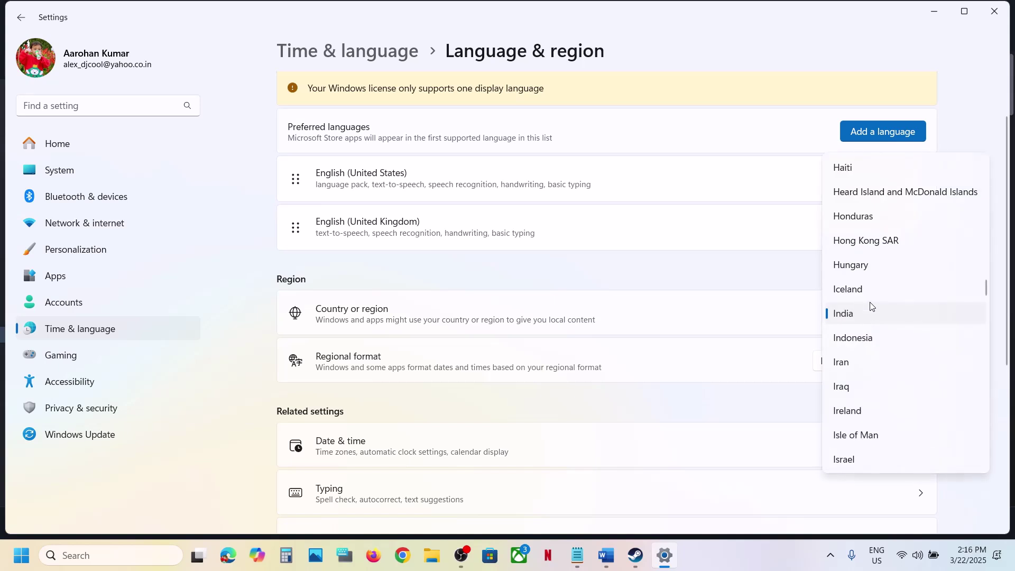
scroll(868, 304, down, 5)
scroll(871, 305, up, 1)
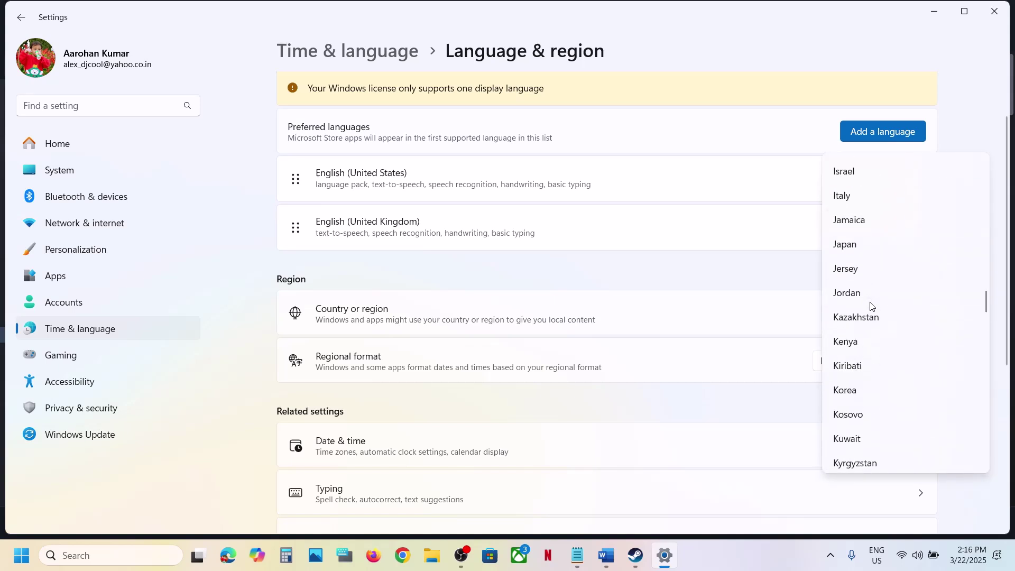
click(865, 247)
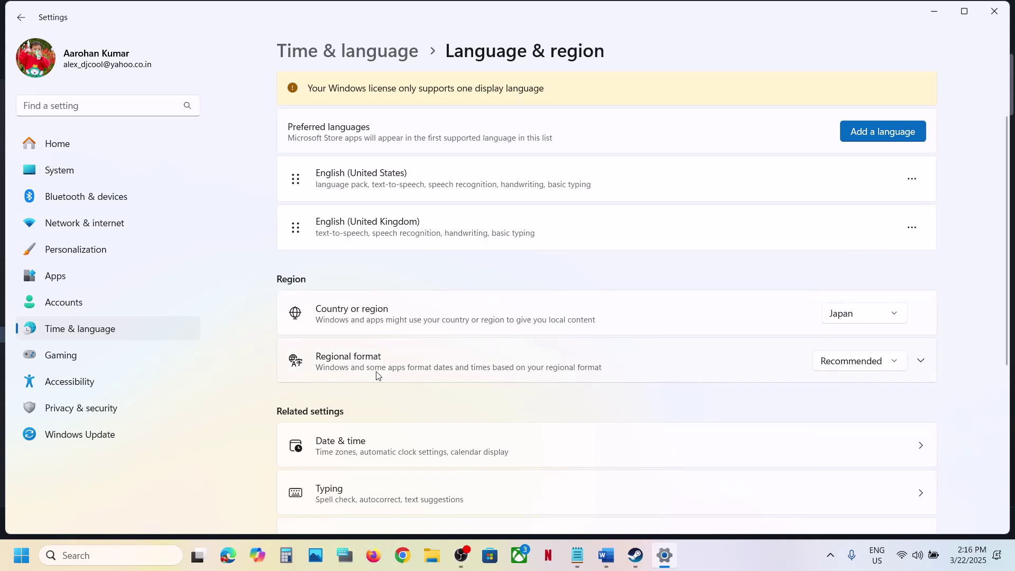
click(858, 367)
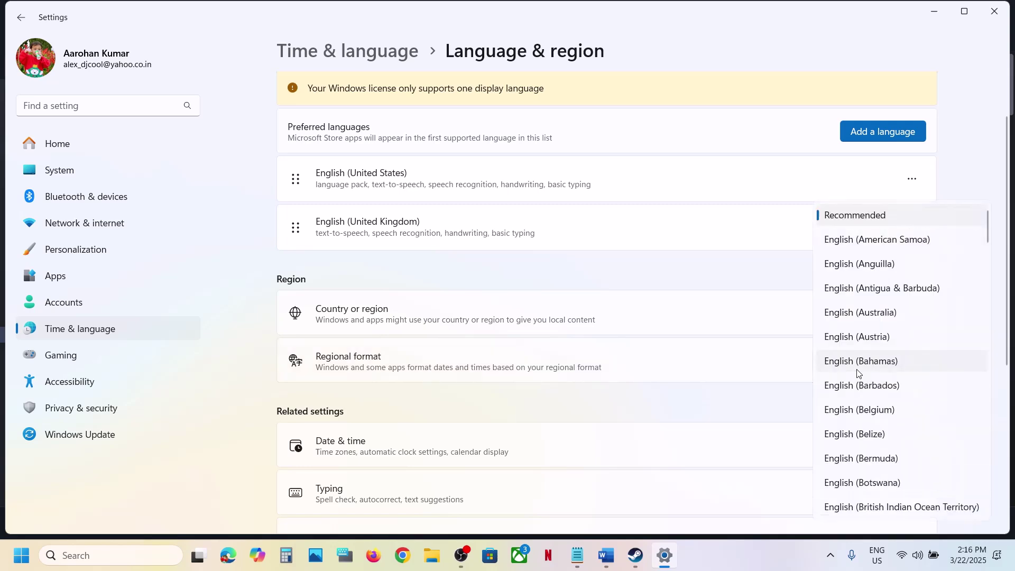
scroll(861, 367, down, 15)
scroll(861, 366, down, 10)
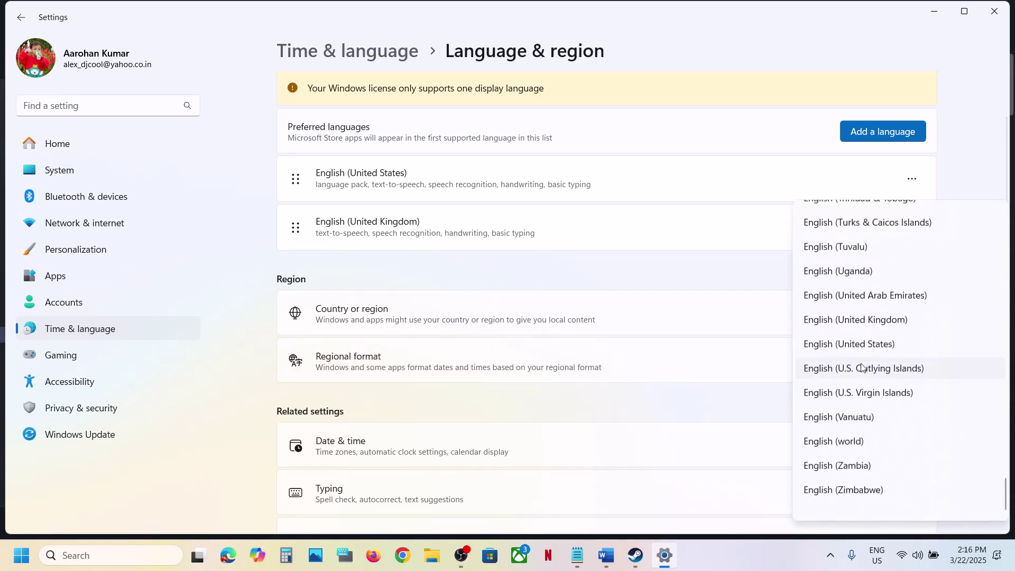
click(554, 265)
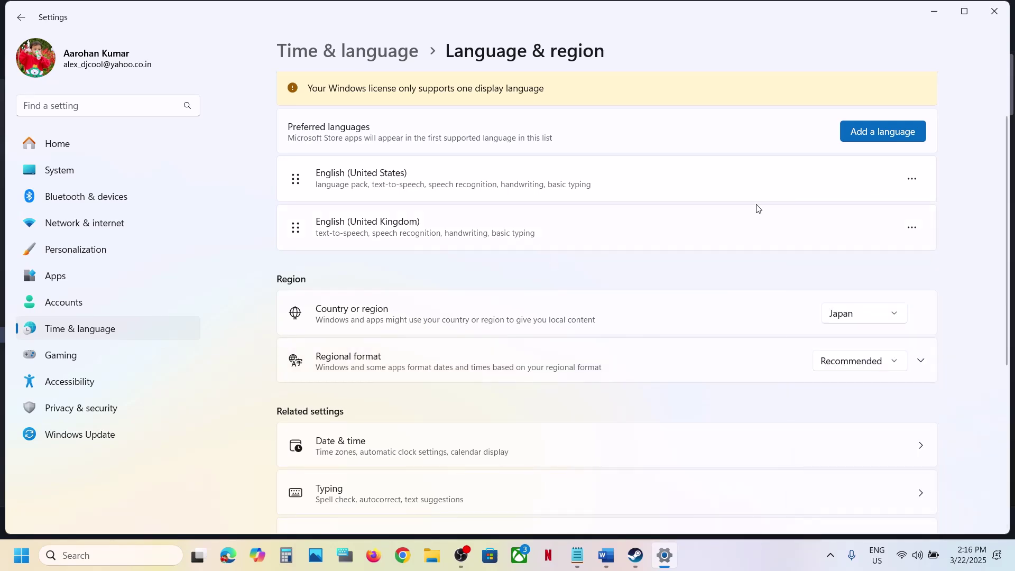
Add Japanese as a preferred language and install it with text-to-speech, basic and enhanced speech recognition, and handwriting included
click(884, 131)
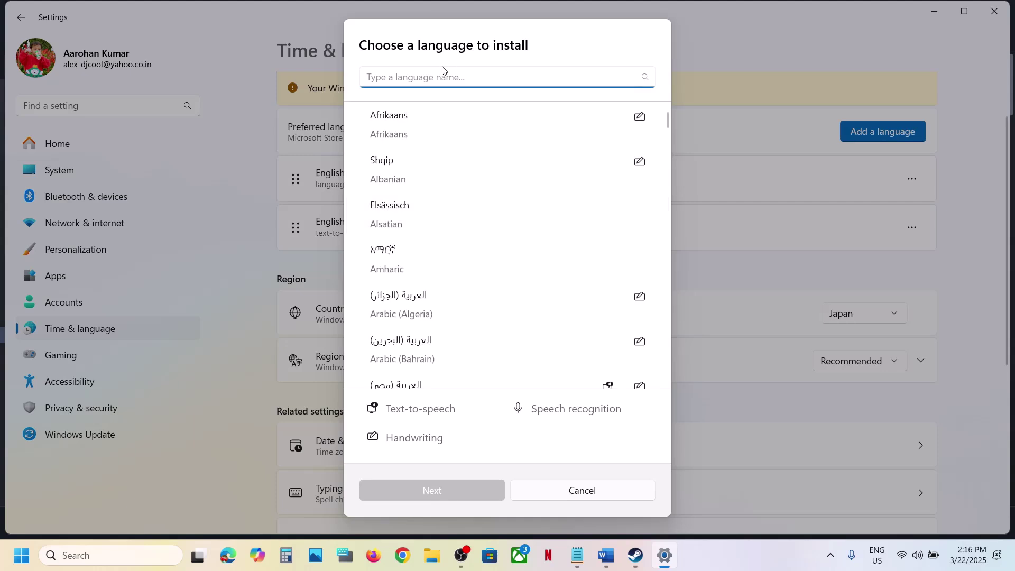
text(japan)
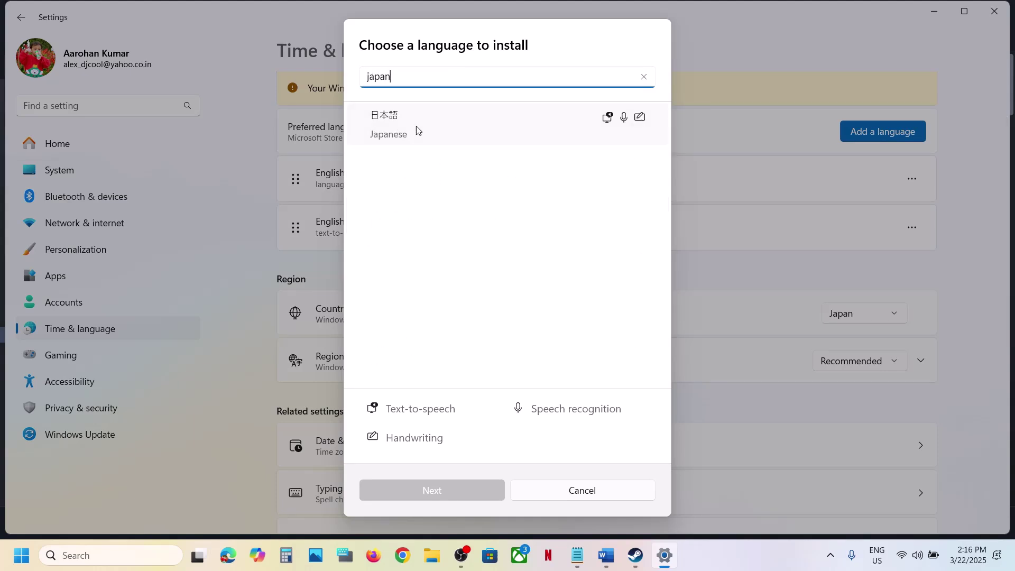
click(417, 127)
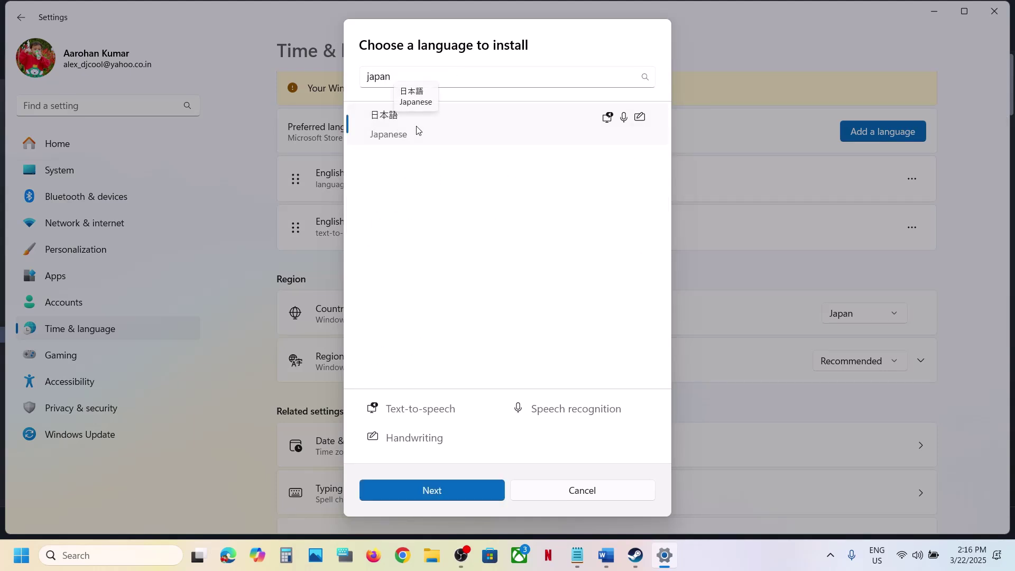
click(443, 491)
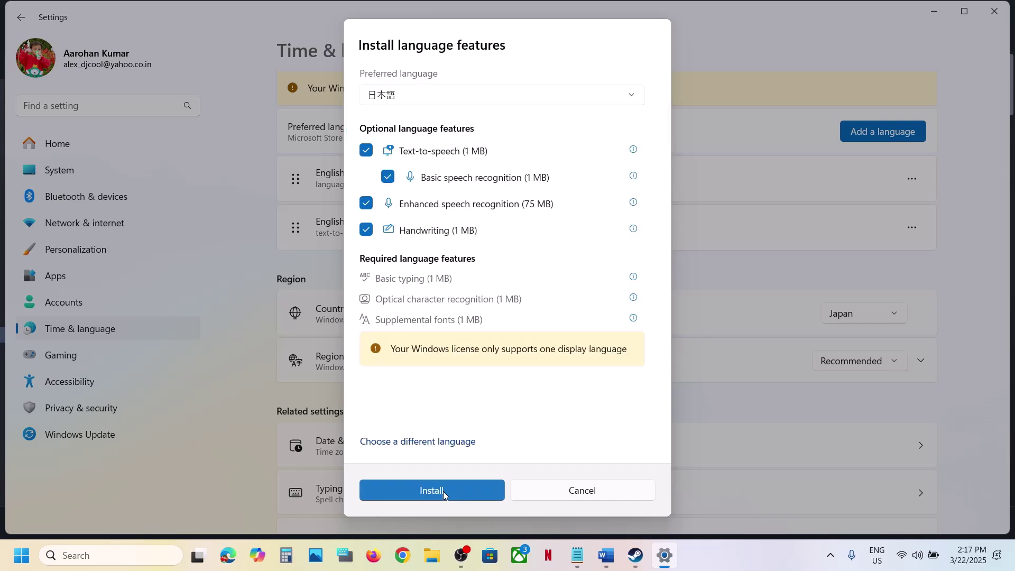
click(446, 491)
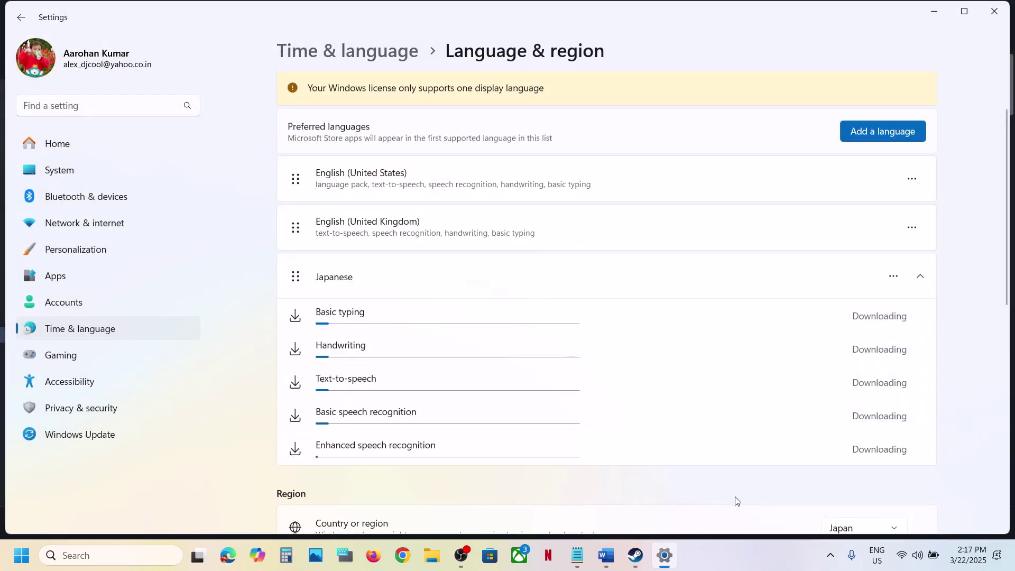
Set the regional format to Japanese (Japan)
scroll(684, 421, down, 1)
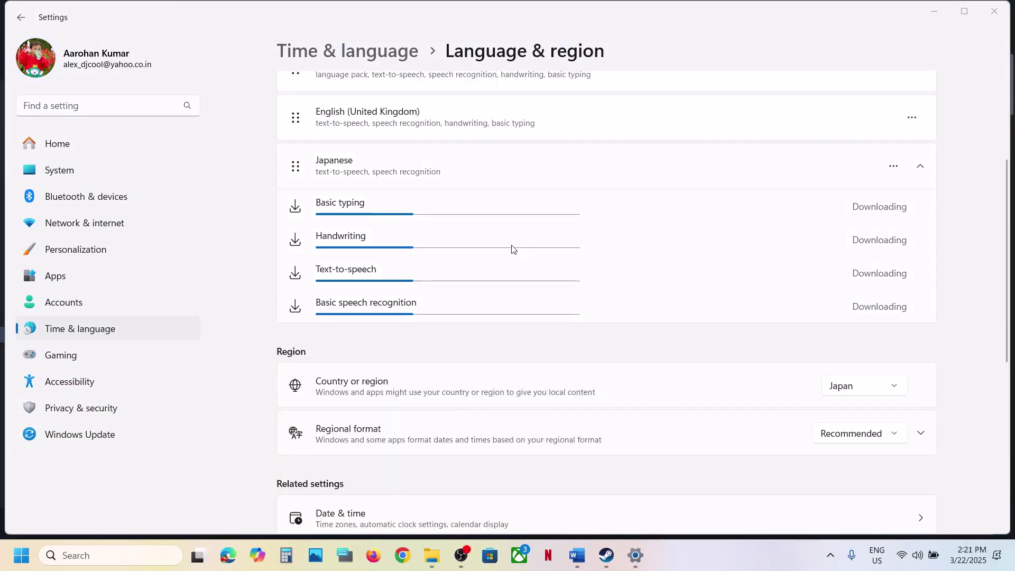
click(876, 433)
scroll(883, 444, down, 10)
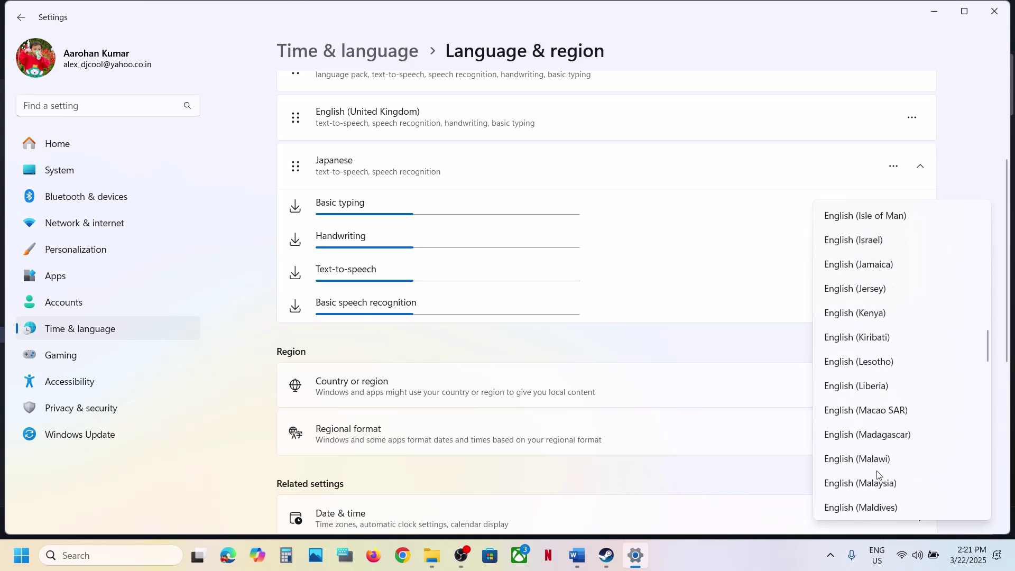
scroll(878, 475, down, 10)
scroll(848, 419, down, 8)
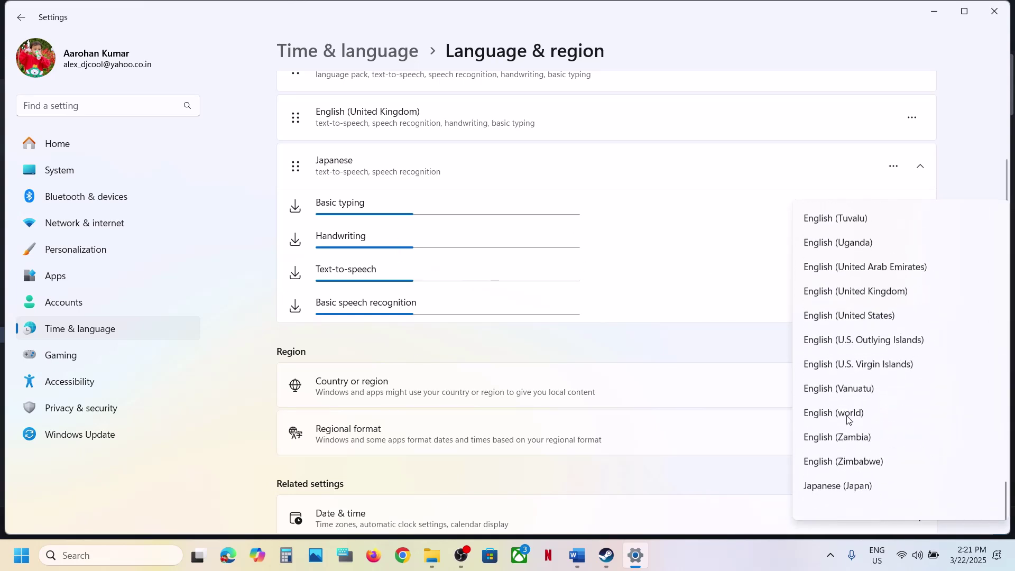
click(856, 486)
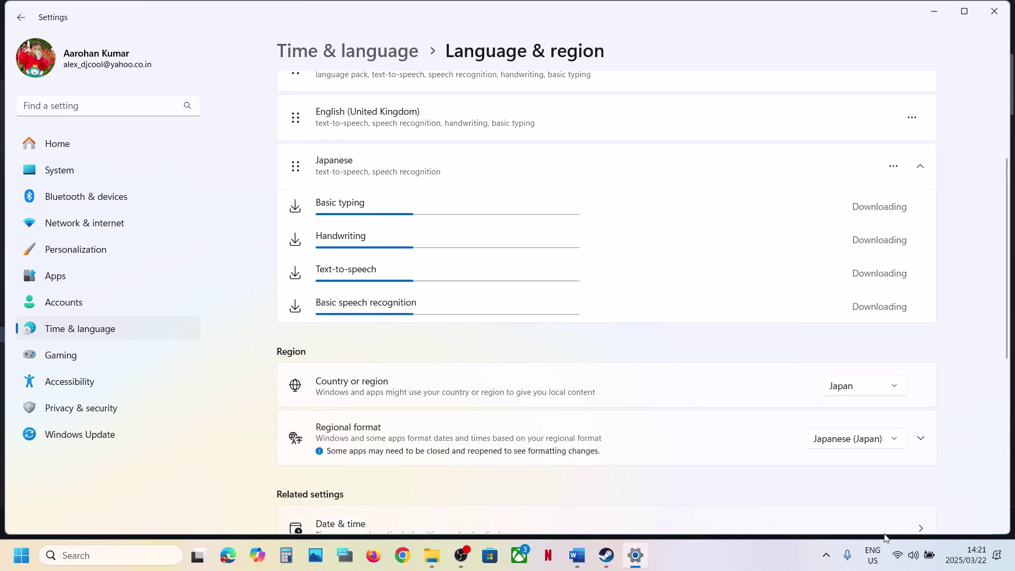
Switch the keyboard layout to Japanese Microsoft IME
click(875, 564)
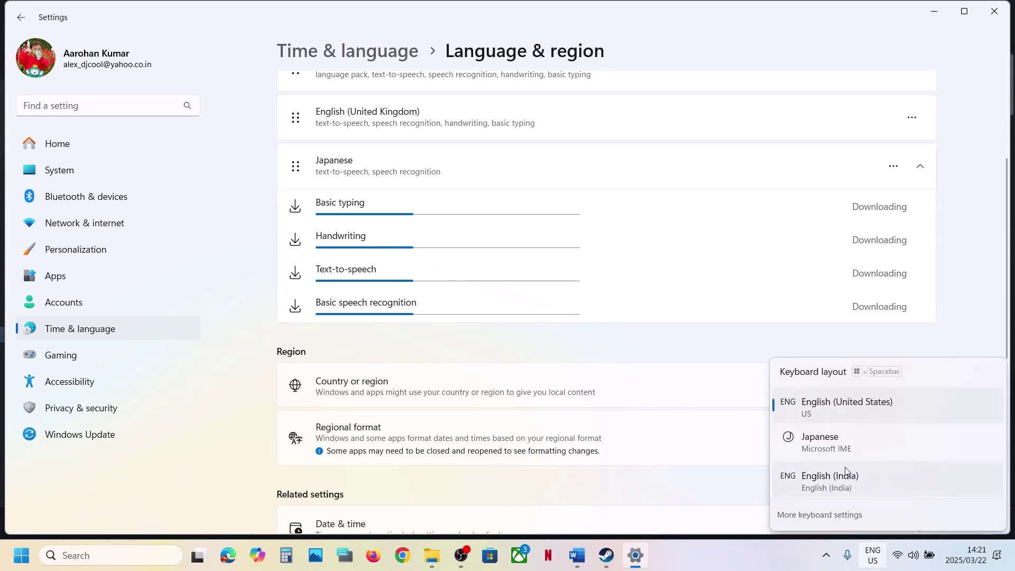
click(845, 447)
click(757, 565)
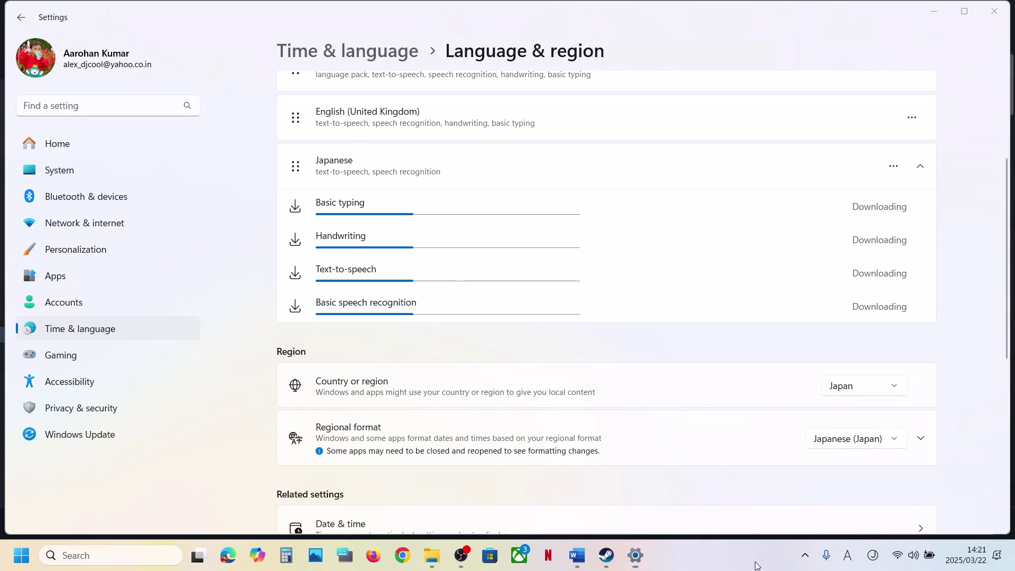
Switch to the Word notes and highlight the intl.cpl command given for Step 2
click(612, 558)
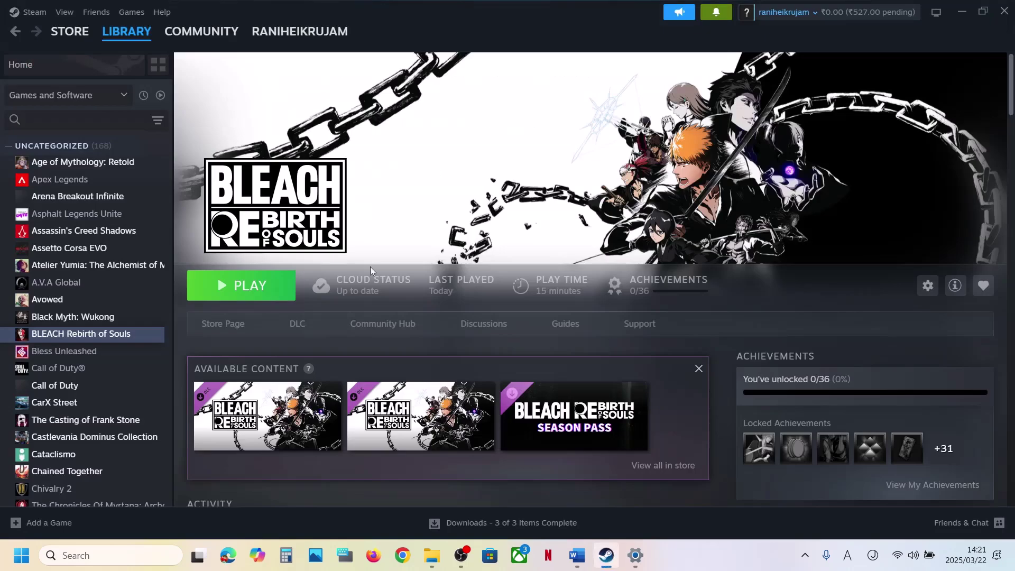
click(636, 555)
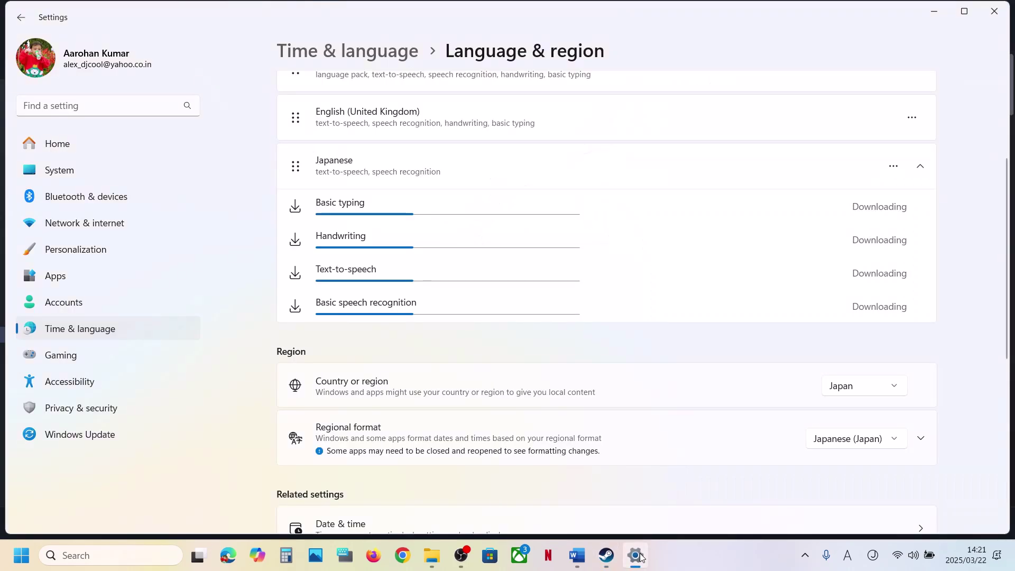
click(577, 555)
scroll(365, 375, down, 3)
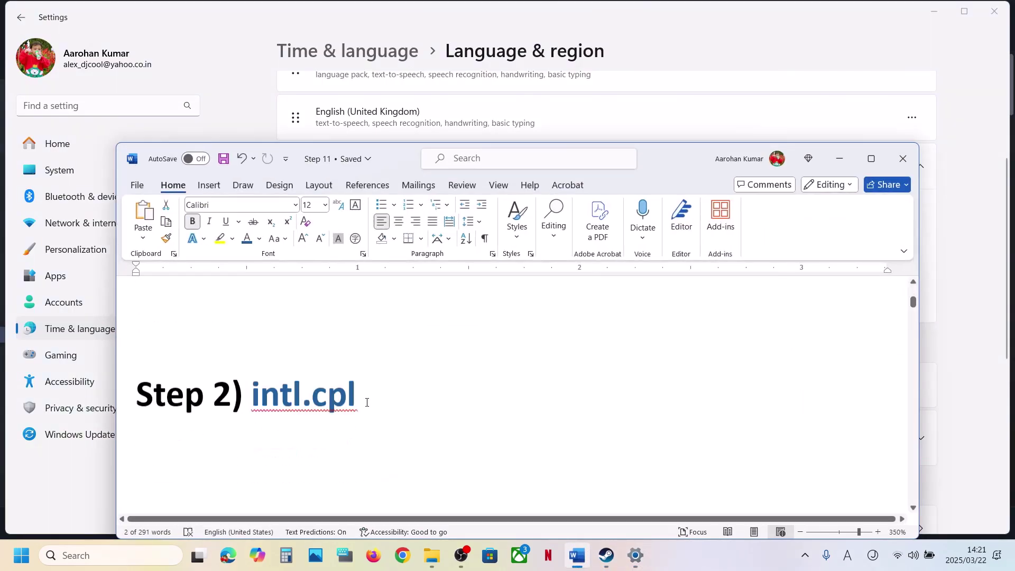
drag(365, 367, 269, 364)
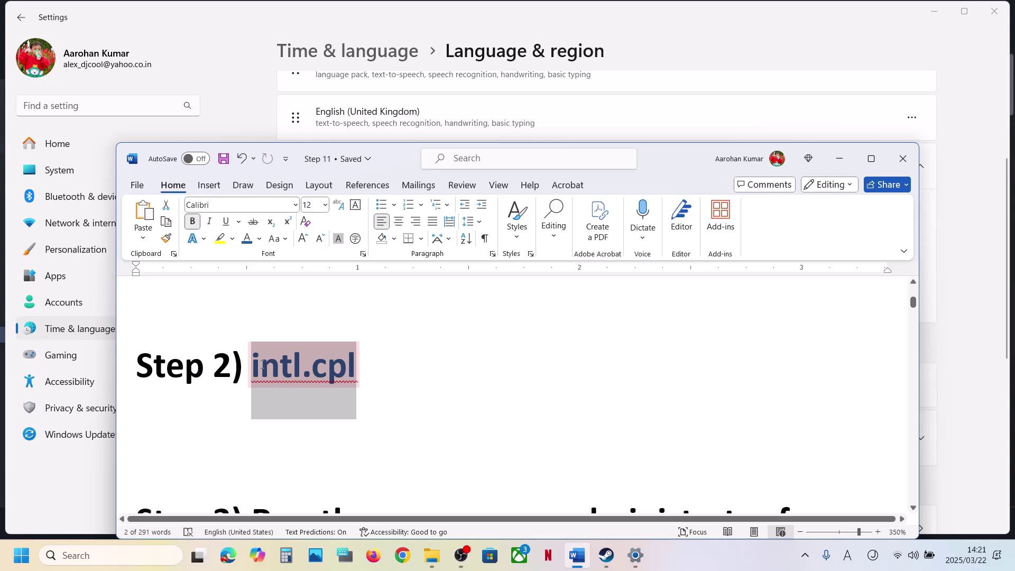
Find the Run dialog through Windows search and run intl.cpl to open the Region settings
click(135, 561)
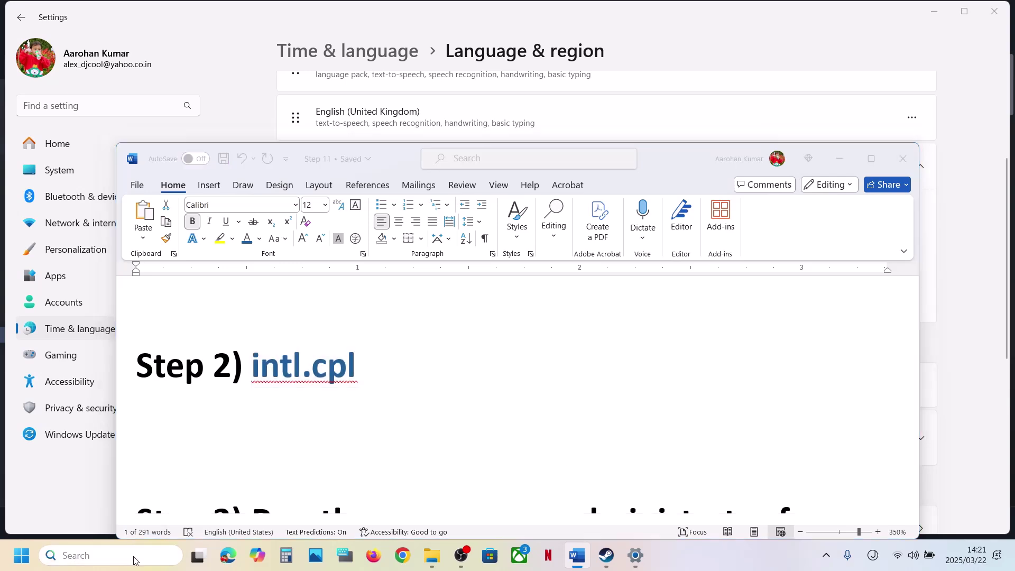
text(run)
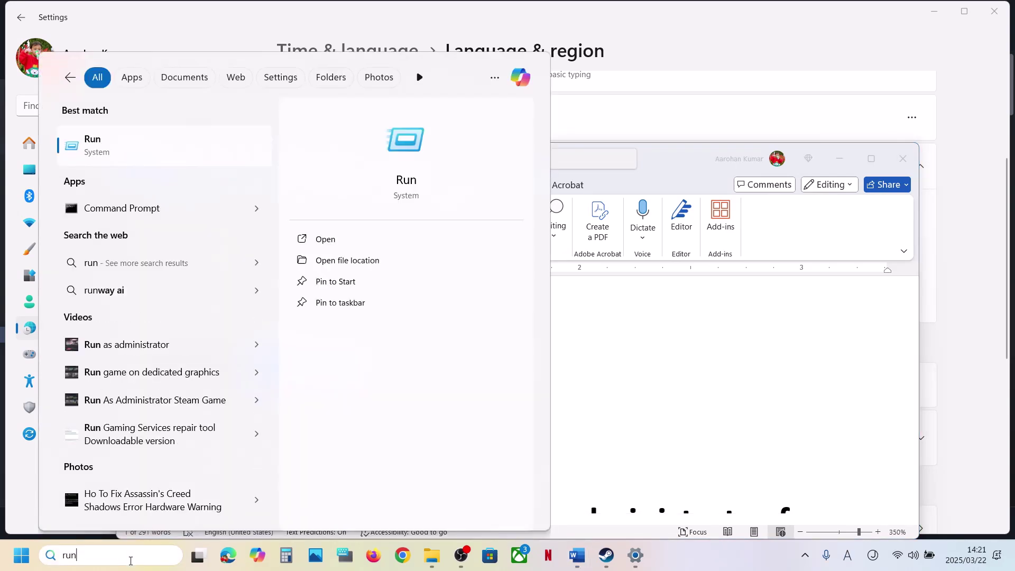
click(99, 141)
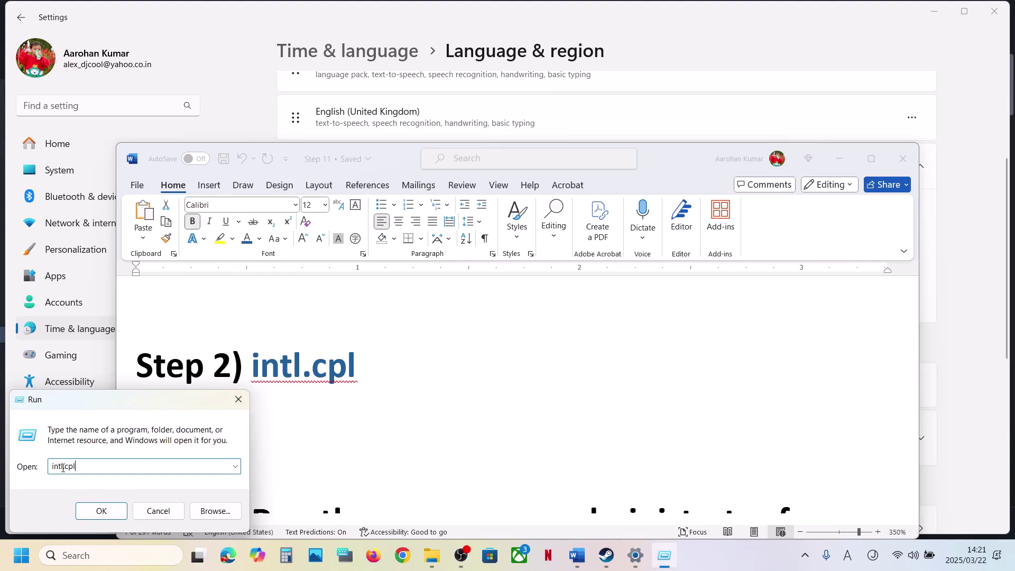
click(113, 510)
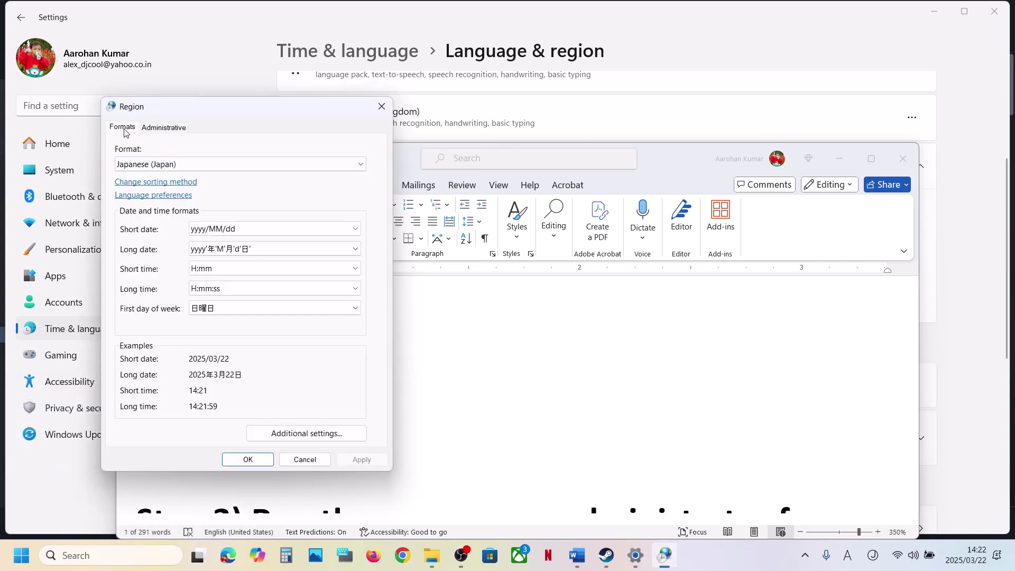
Choose Japanese (Japan) as the format in the Region dialog and confirm it
click(184, 164)
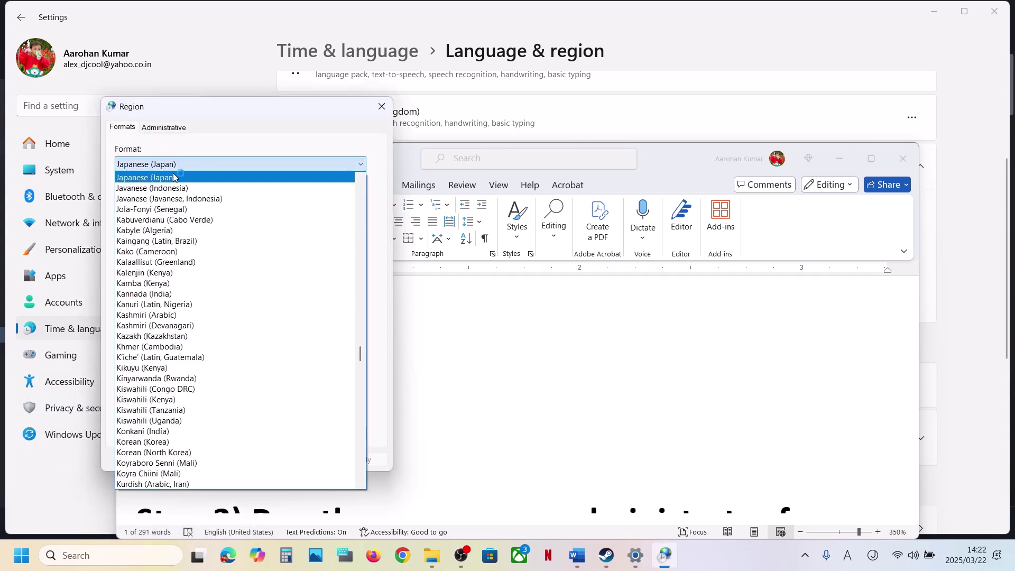
click(174, 177)
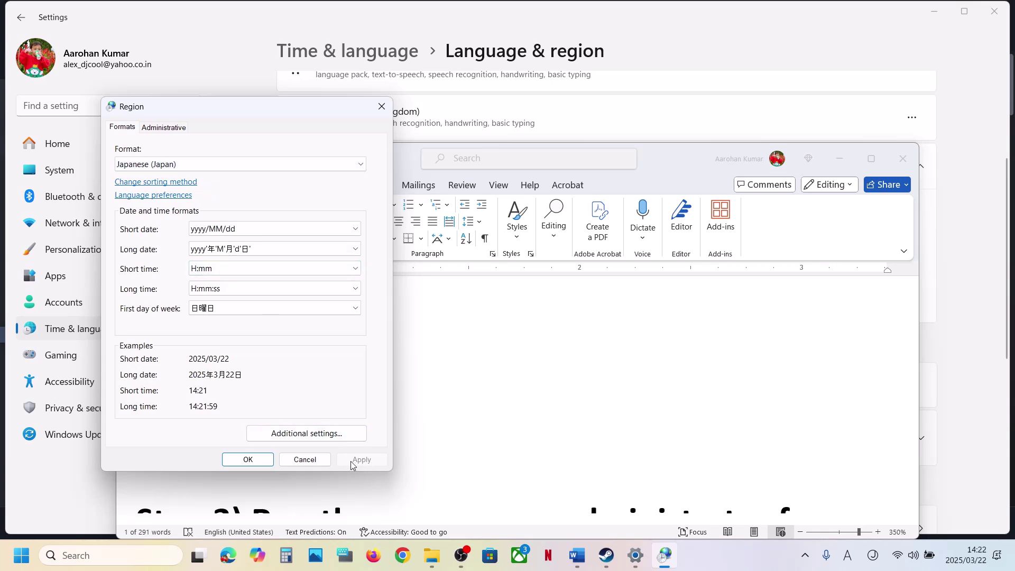
click(248, 460)
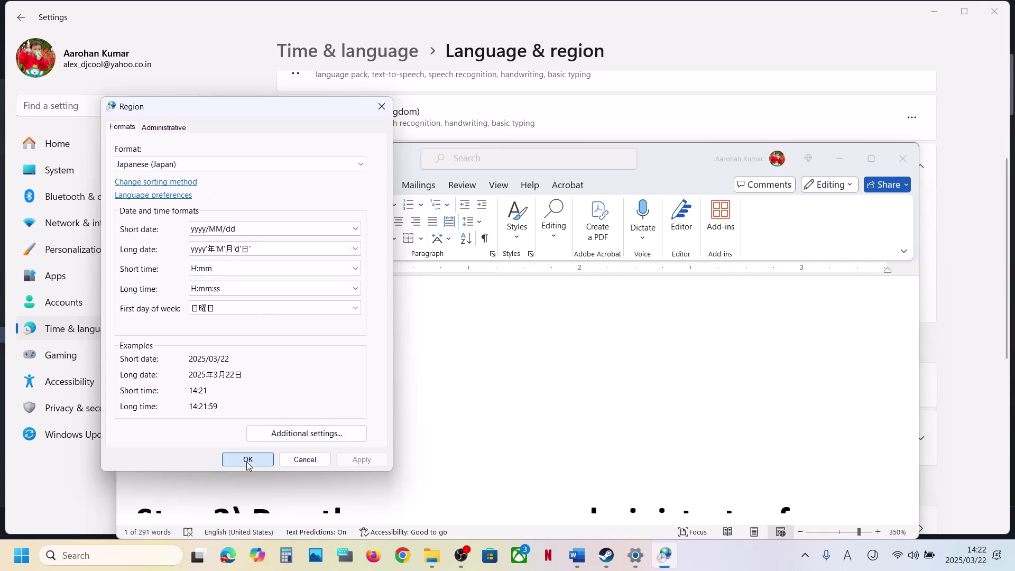
Highlight the Step 3 instruction in the Word notes, then switch to Steam and browse the local files of BLEACH Rebirth of Souls
scroll(393, 426, down, 5)
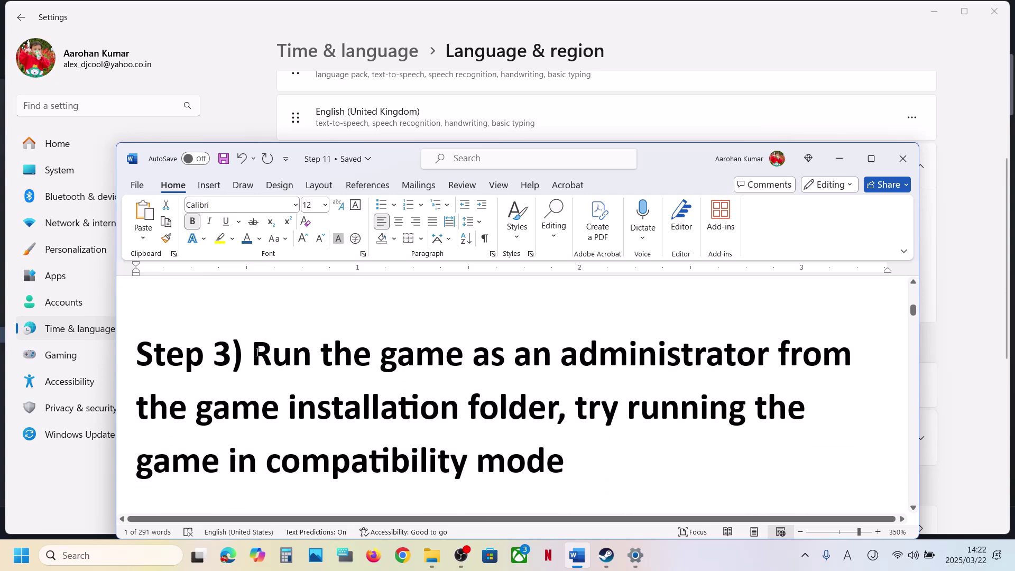
drag(257, 353, 546, 410)
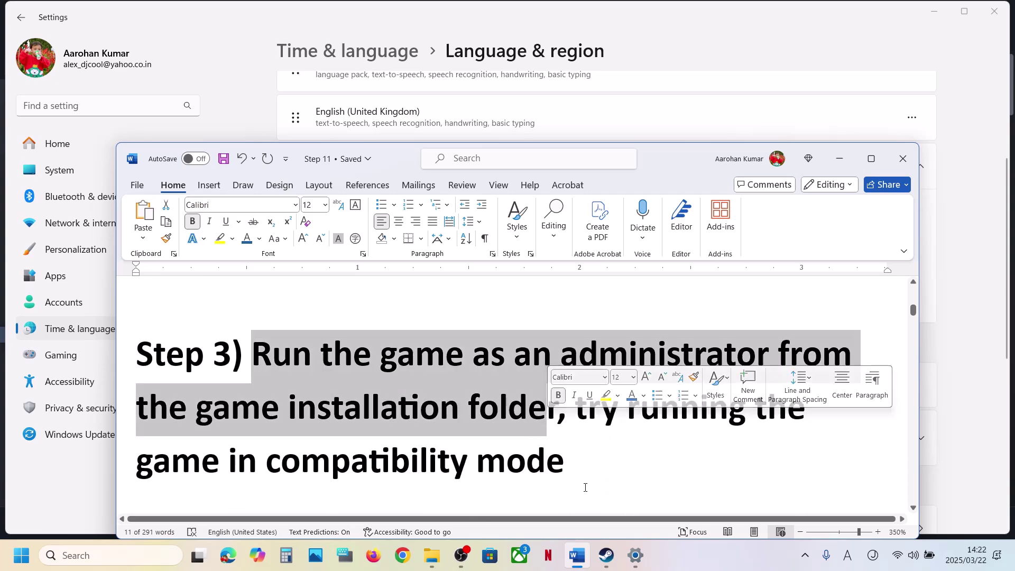
click(606, 555)
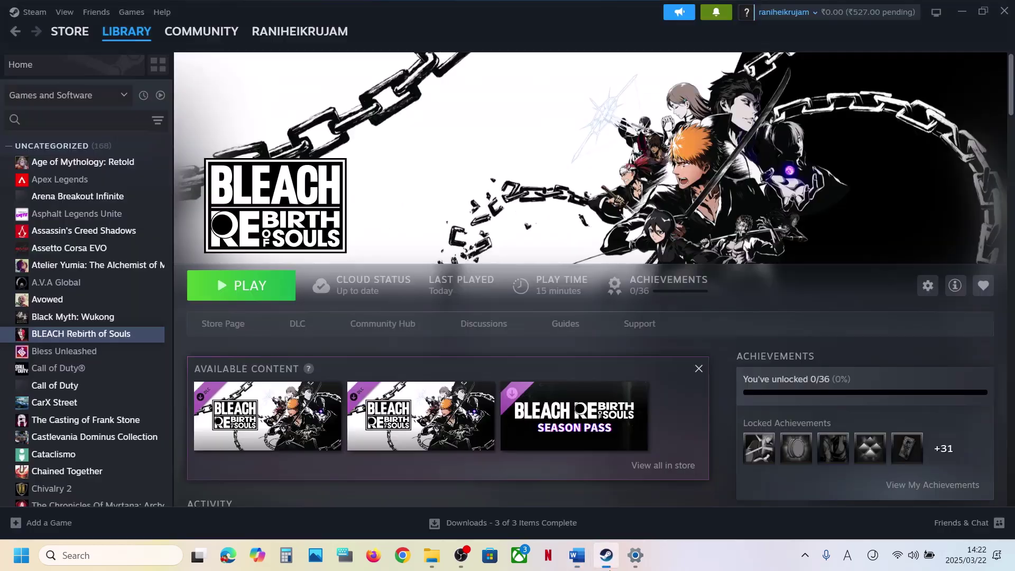
right_click(106, 335)
mouse_move(149, 410)
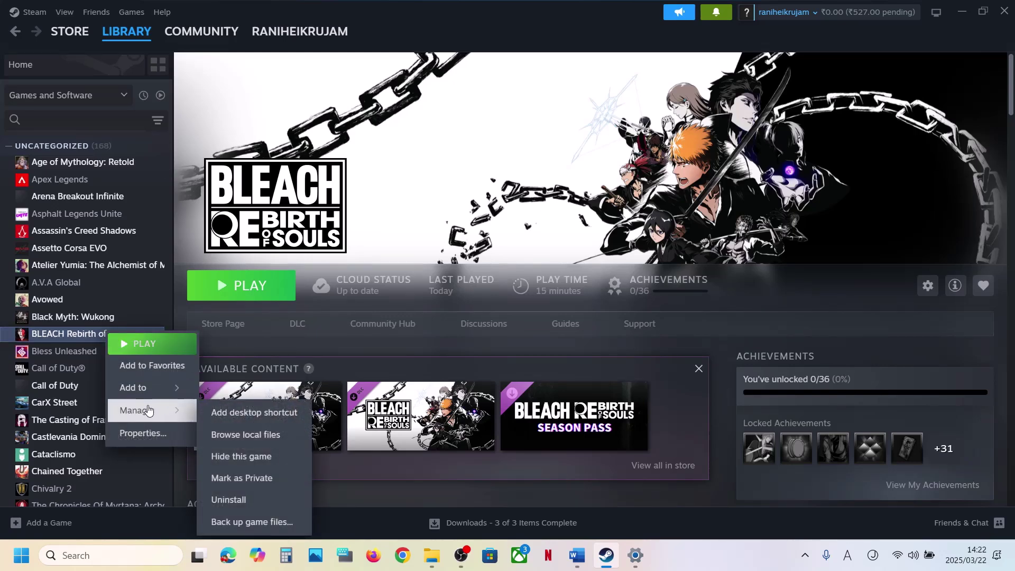
click(256, 436)
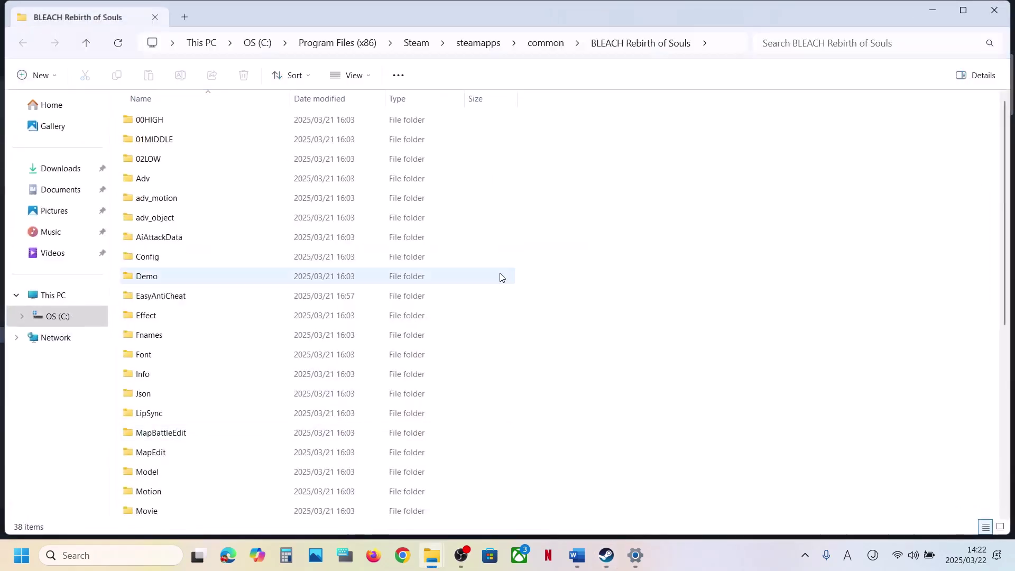
Set the BLEACH_Rebirth_of_Souls application to run as an administrator in its compatibility properties and apply the change
scroll(256, 284, down, 6)
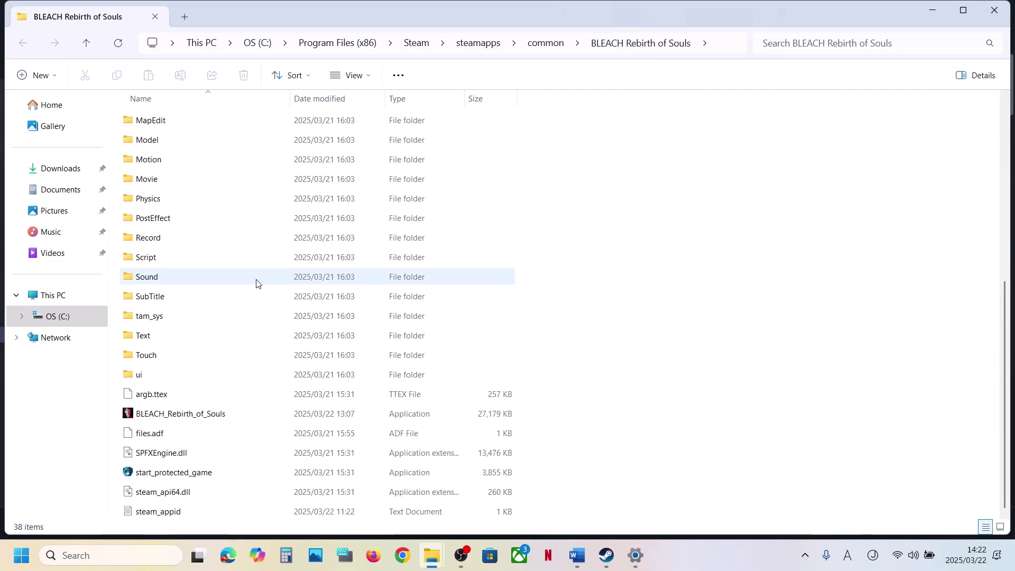
click(193, 419)
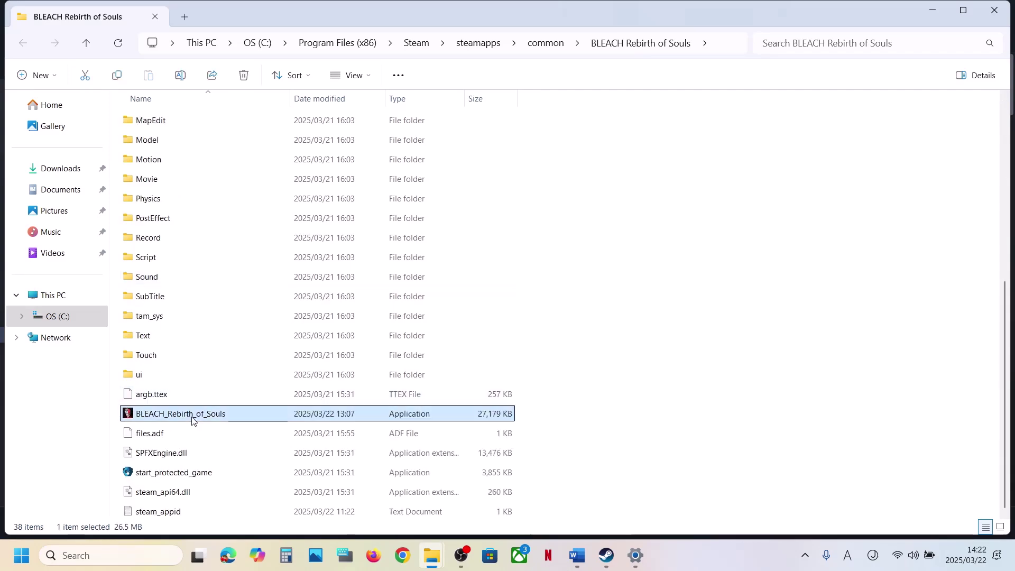
right_click(192, 419)
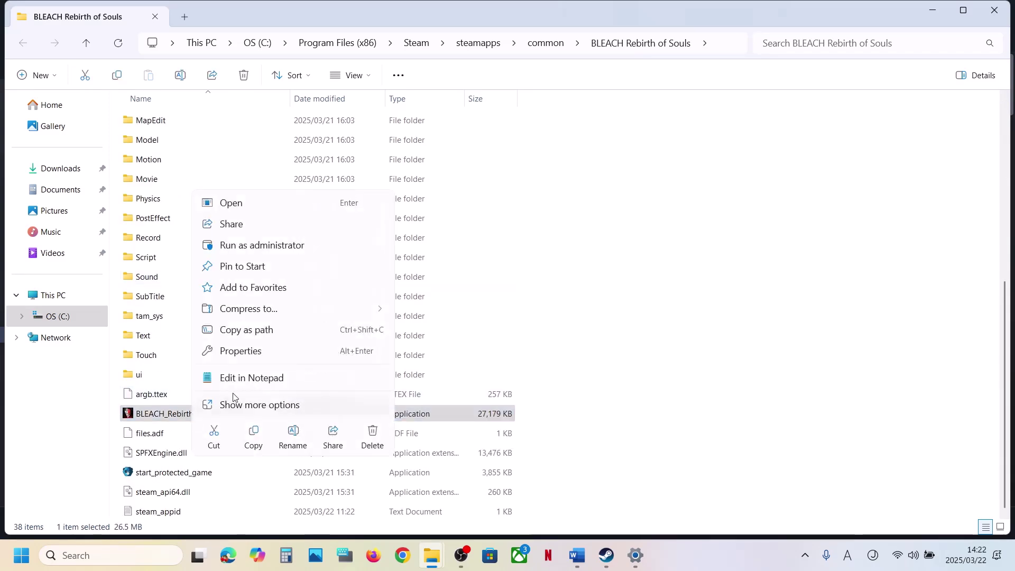
click(254, 353)
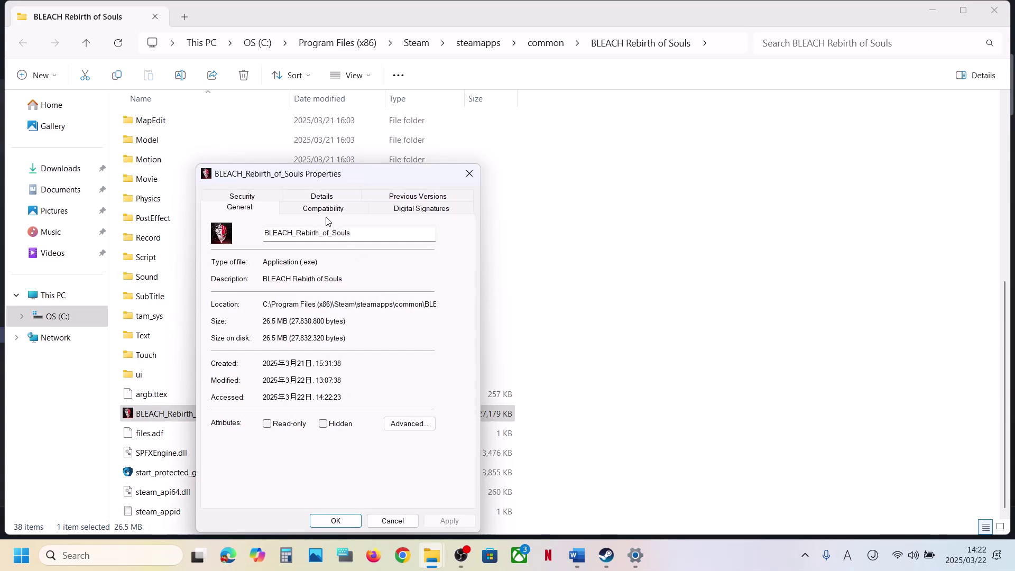
click(322, 212)
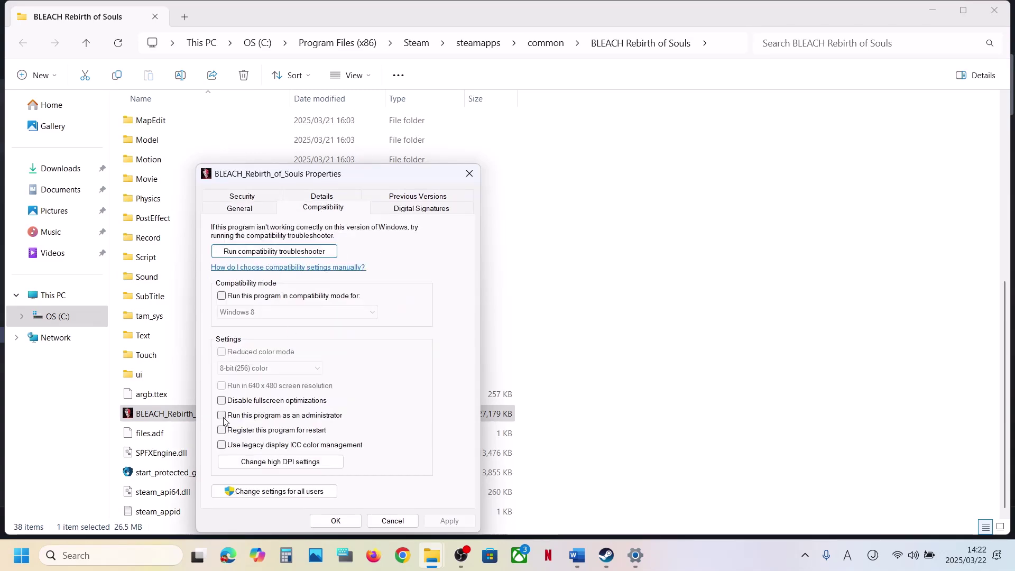
click(449, 521)
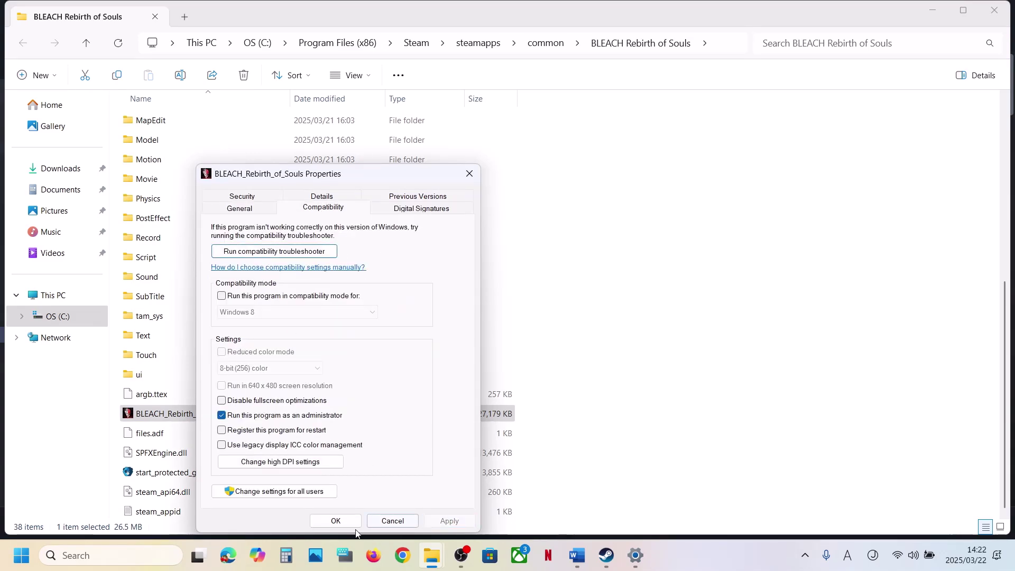
click(350, 524)
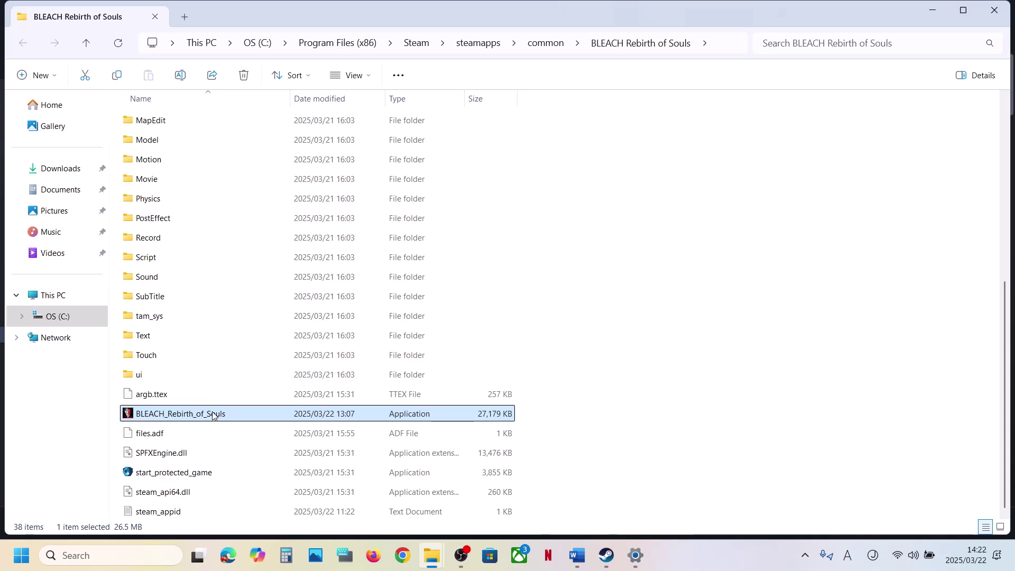
Turn on Windows 8 compatibility mode in the properties of the BLEACH_Rebirth_of_Souls application and confirm it
right_click(212, 415)
click(255, 348)
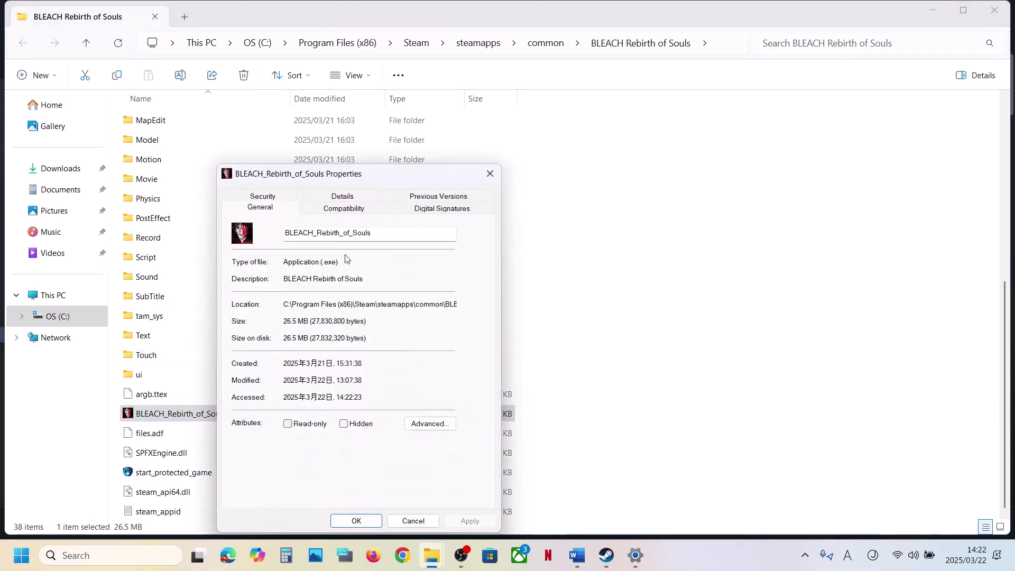
click(334, 210)
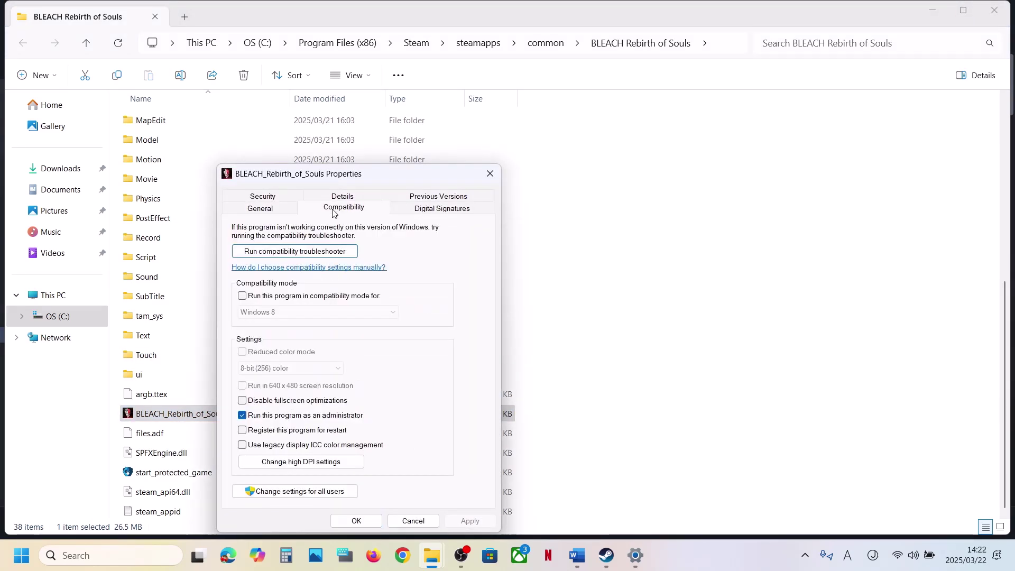
click(243, 296)
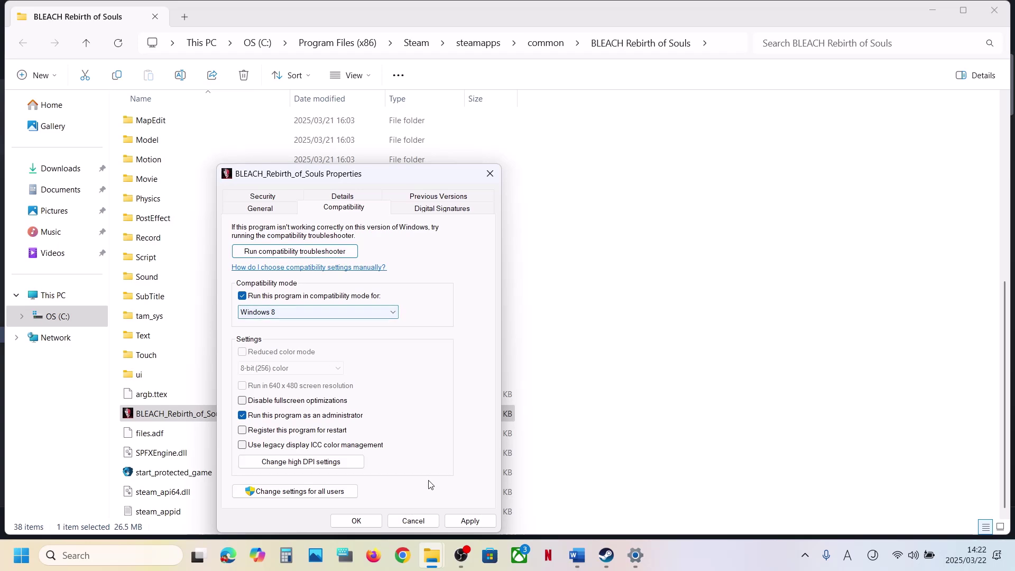
click(467, 522)
click(392, 521)
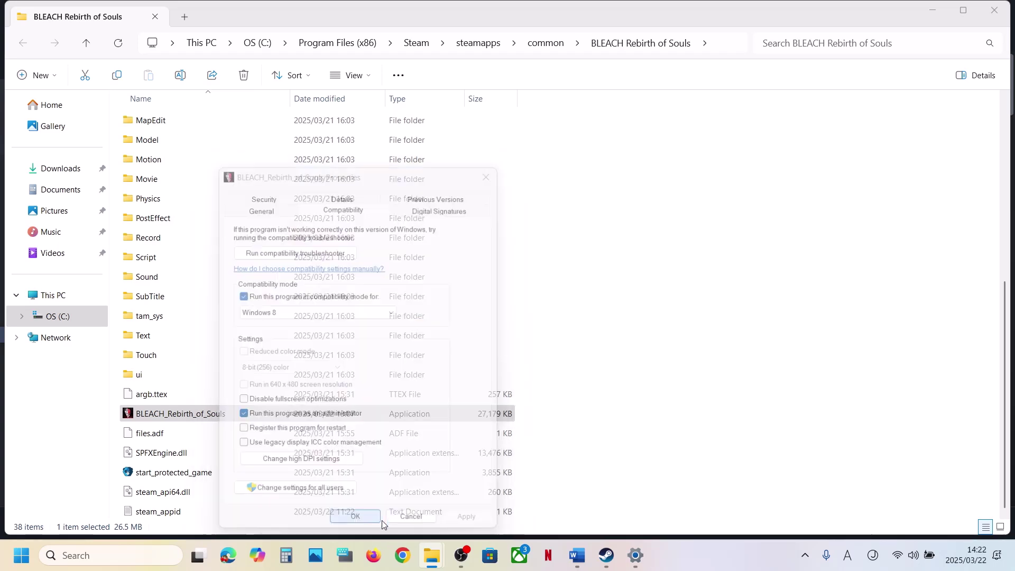
Reopen the BLEACH_Rebirth_of_Souls properties and change the compatibility mode to Windows 7, applying the change
right_click(200, 415)
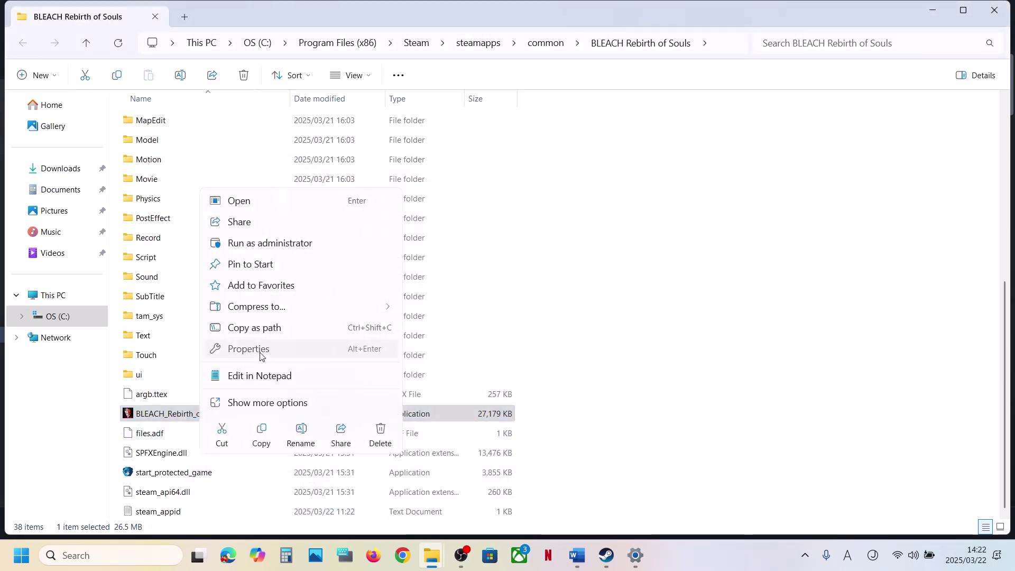
click(268, 350)
click(342, 208)
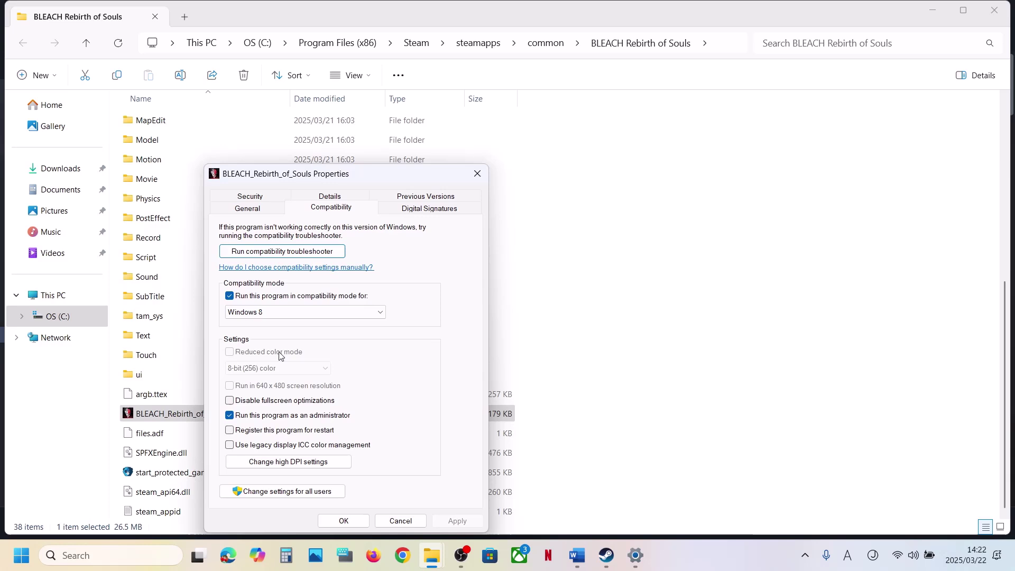
click(267, 313)
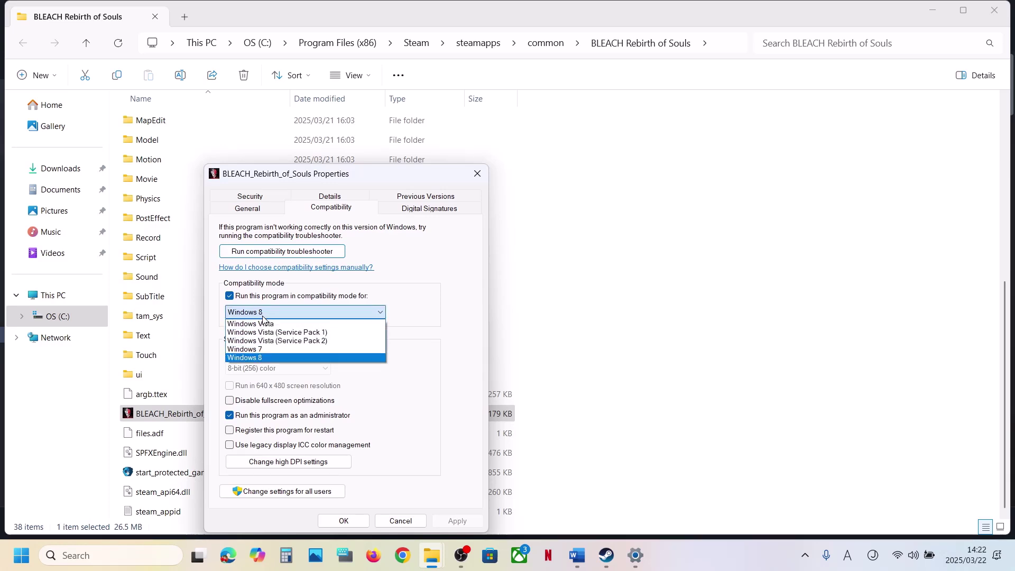
click(264, 350)
click(458, 521)
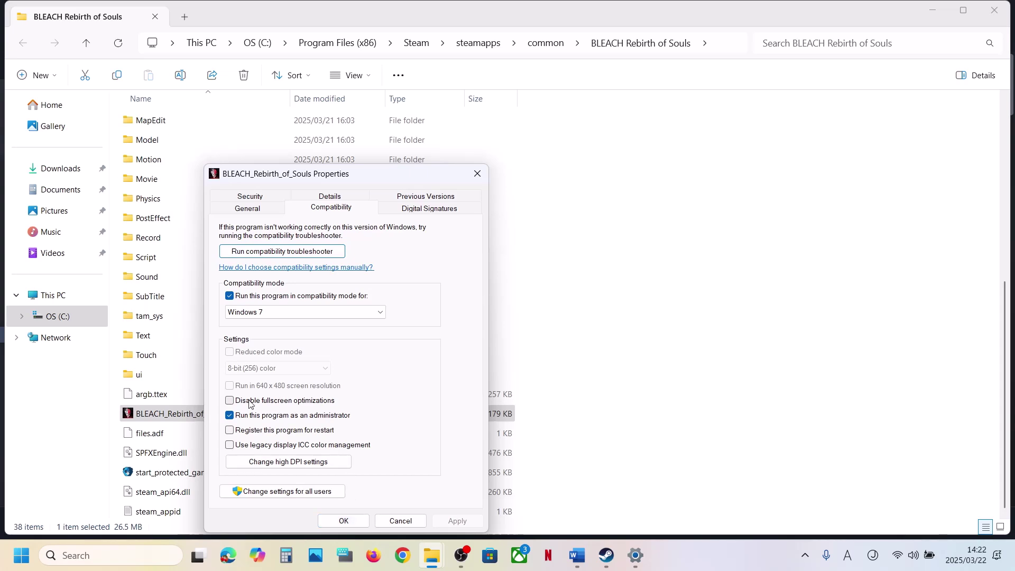
Disable fullscreen optimizations for the BLEACH_Rebirth_of_Souls application, then apply and close its properties
click(230, 402)
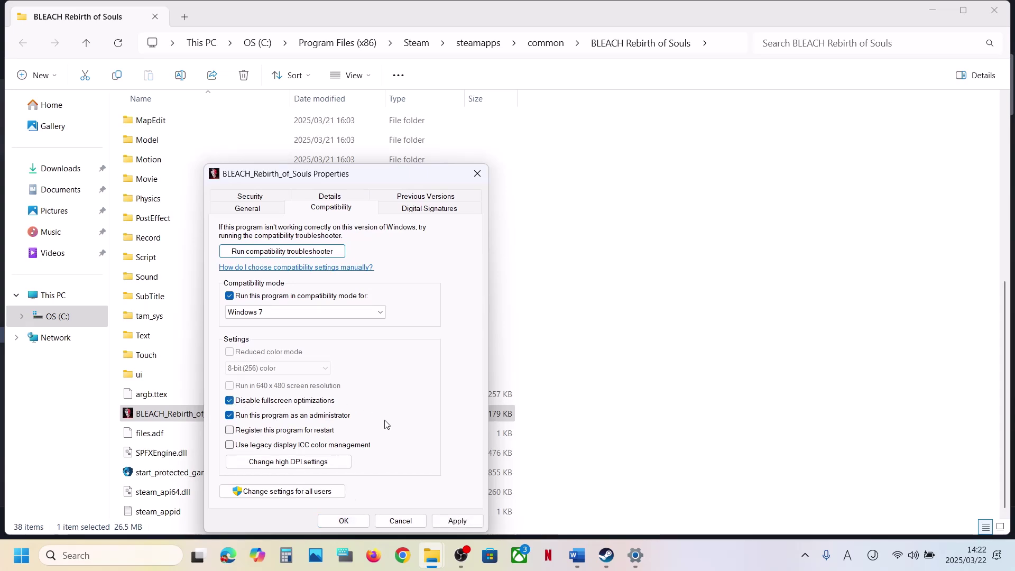
click(458, 521)
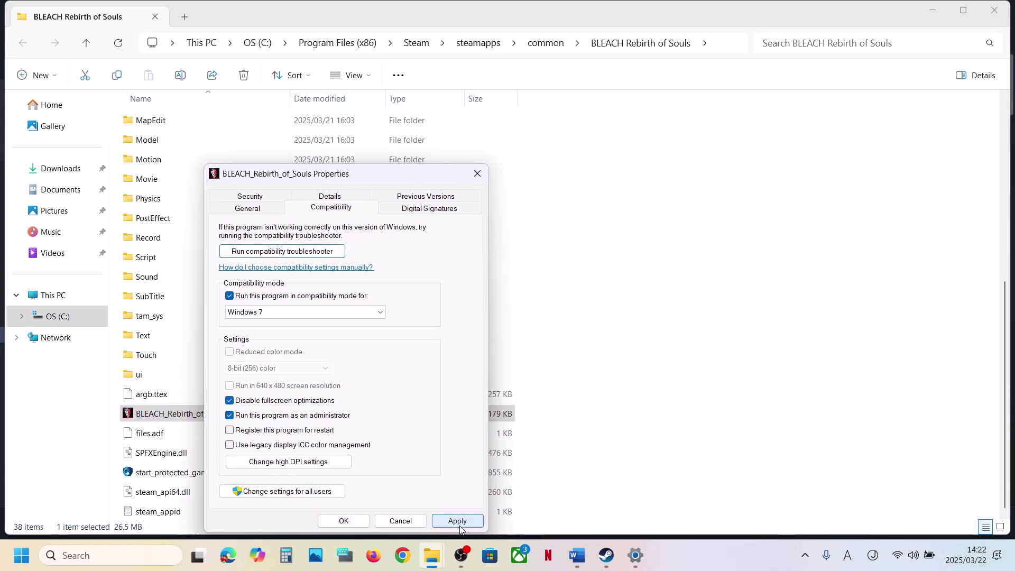
click(344, 521)
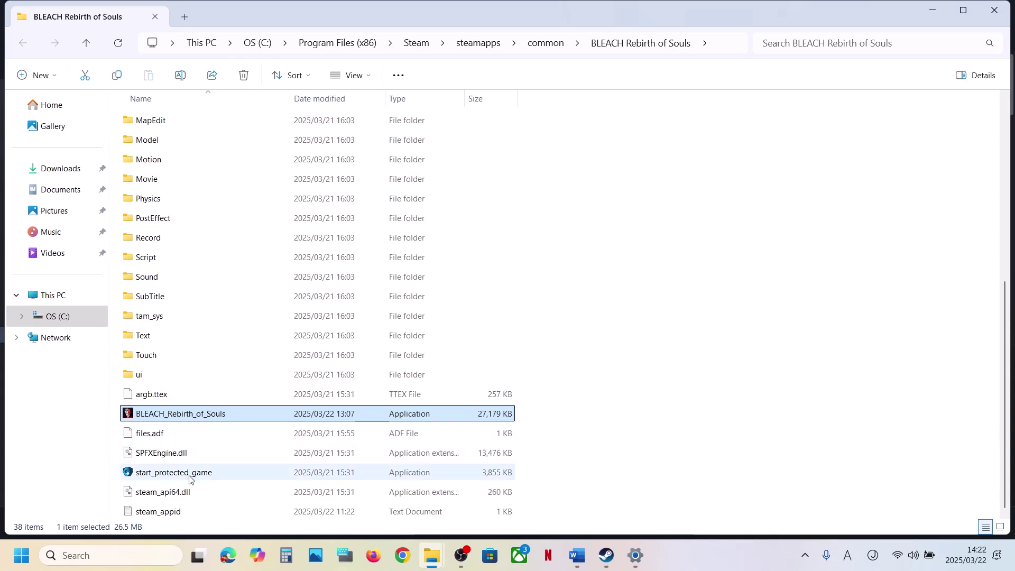
Clear the compatibility mode, fullscreen optimization and administrator options in the BLEACH_Rebirth_of_Souls properties and apply the change
click(192, 478)
click(195, 414)
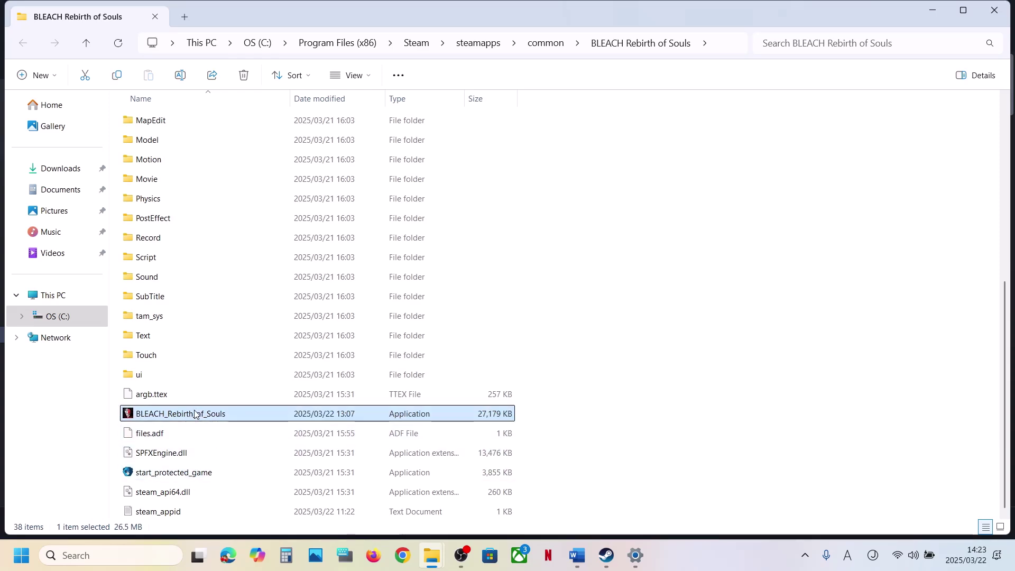
right_click(195, 414)
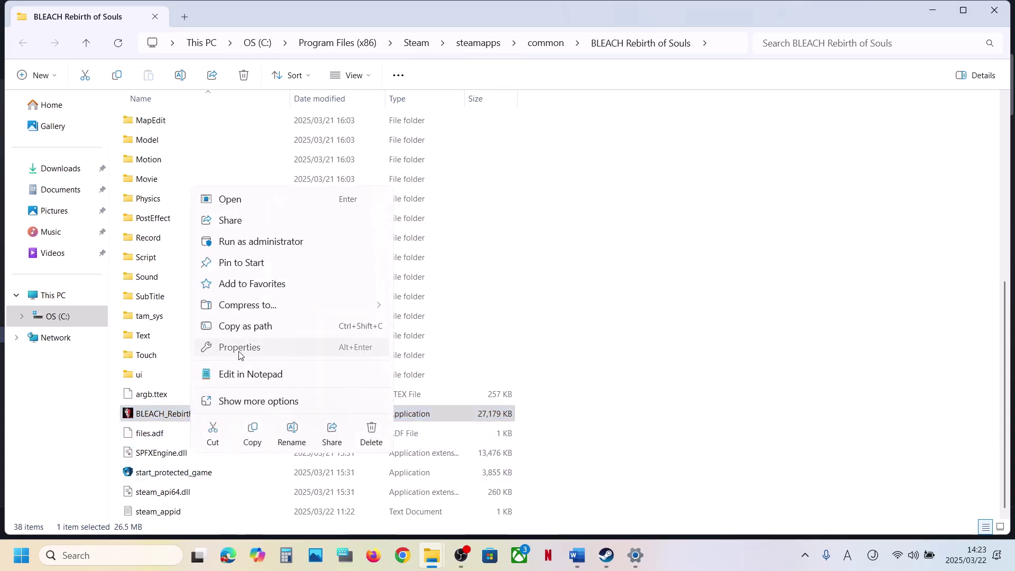
click(241, 349)
click(309, 210)
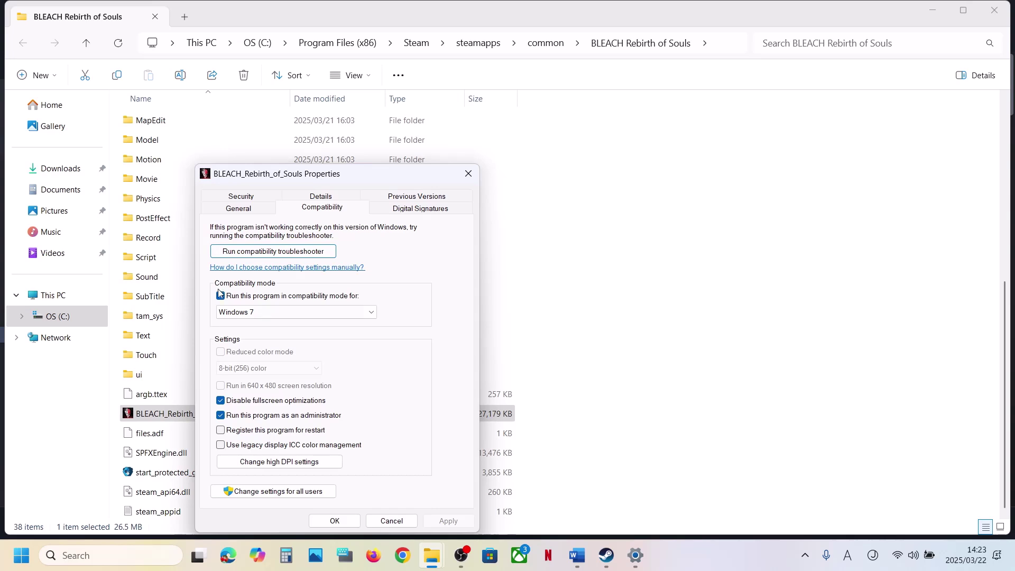
click(221, 415)
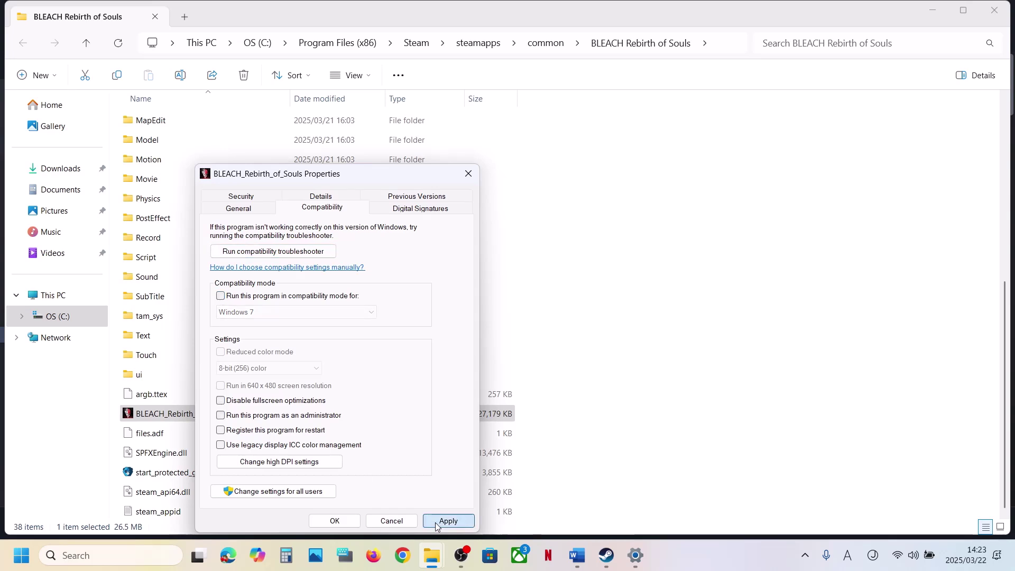
click(436, 522)
click(343, 521)
click(222, 473)
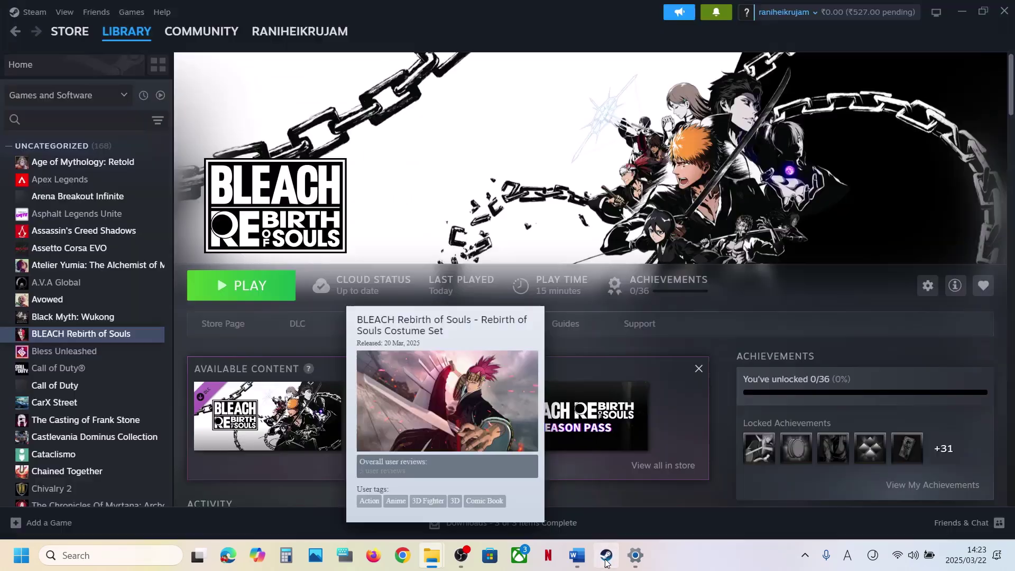
Switch to the Word notes and copy the word "graphics" from the Step 4 heading
click(607, 555)
click(576, 565)
scroll(447, 421, down, 5)
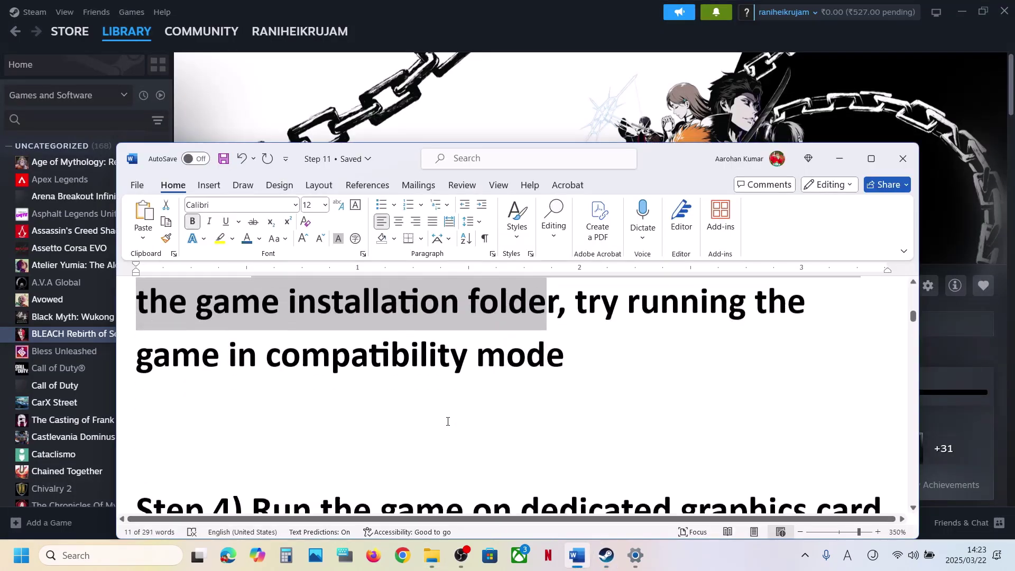
scroll(447, 420, up, 1)
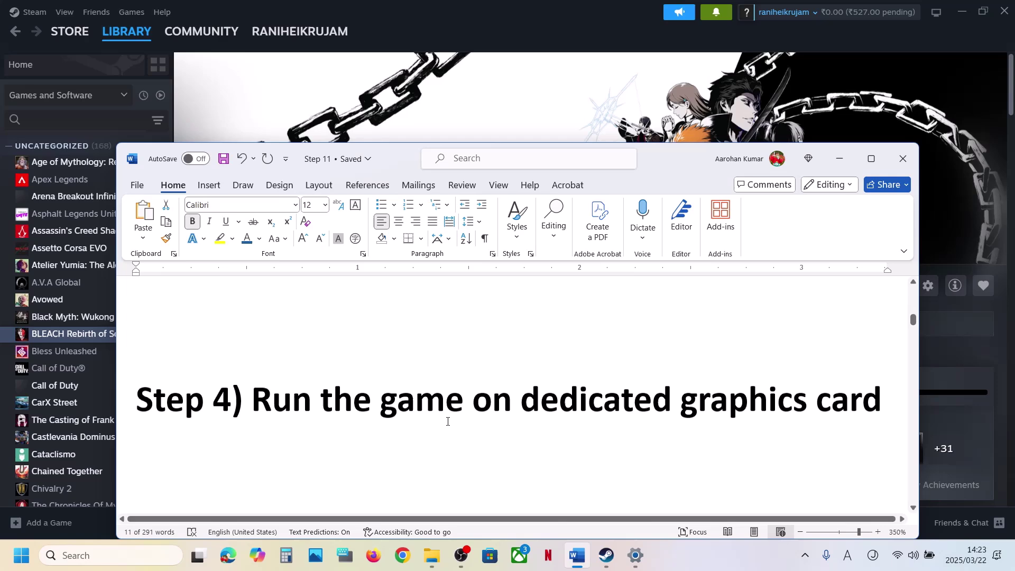
double_click(740, 417)
key(ctrl+c)
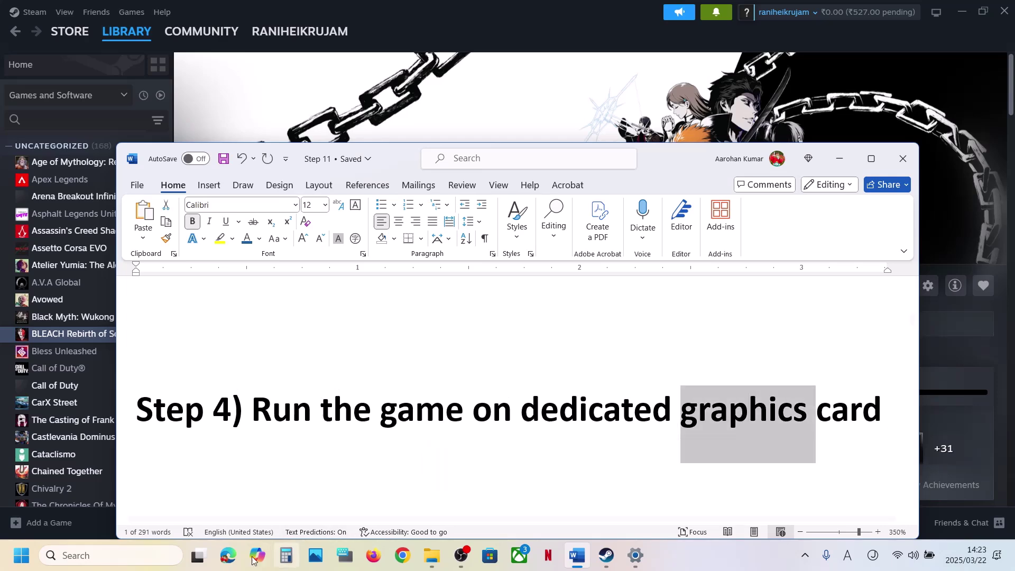
Search Windows for the copied word "graphics" and open Graphics settings
click(169, 563)
key(ctrl+v)
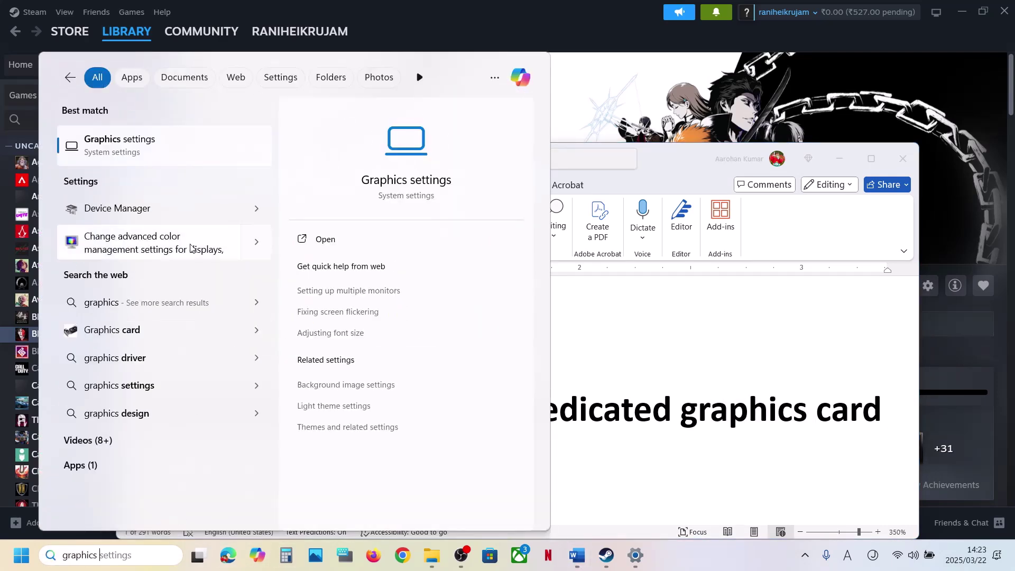
click(142, 158)
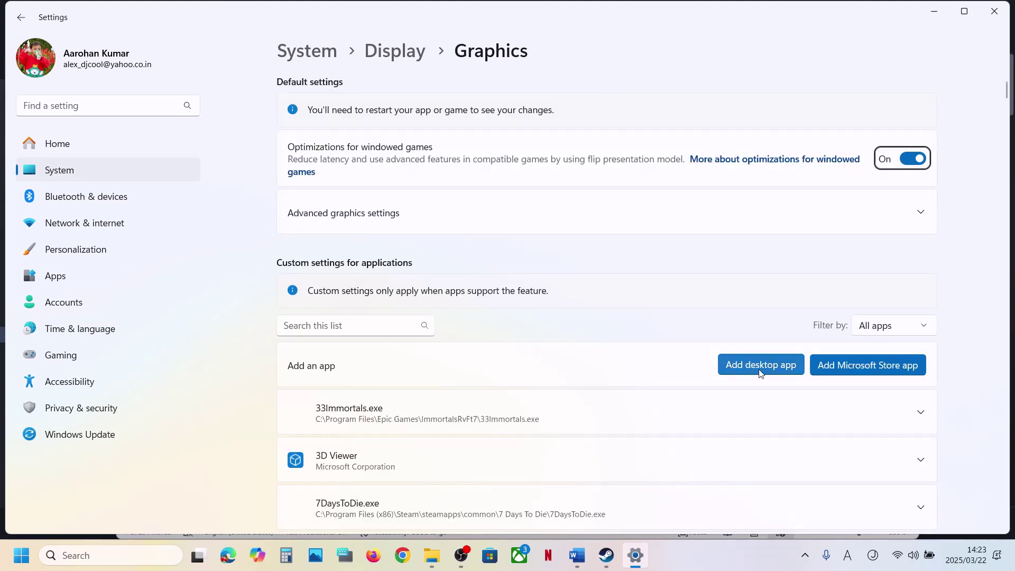
Add the BLEACH_Rebirth_of_Souls application from its folder under steamapps\common as a desktop app with custom graphics settings
click(761, 364)
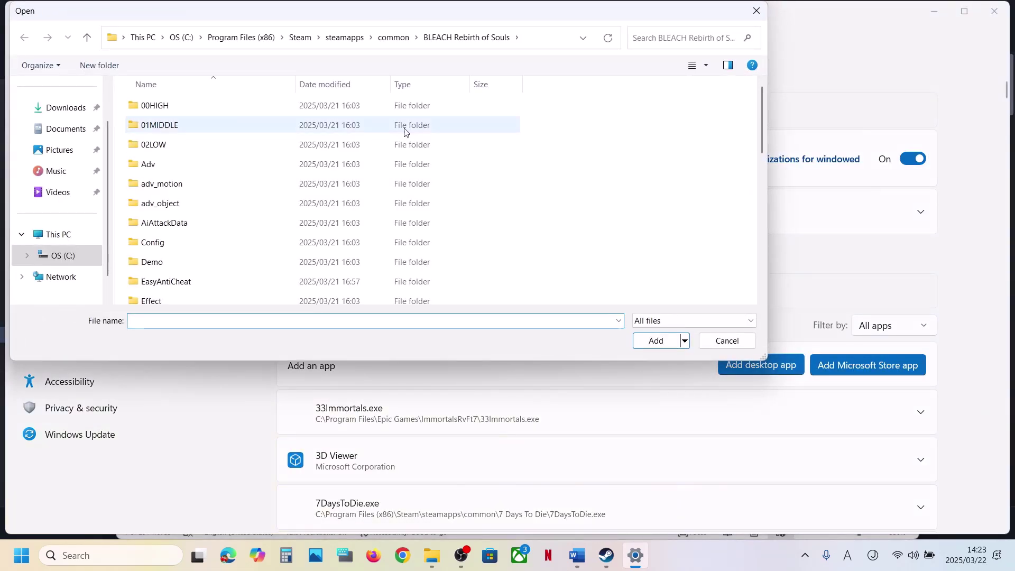
click(393, 37)
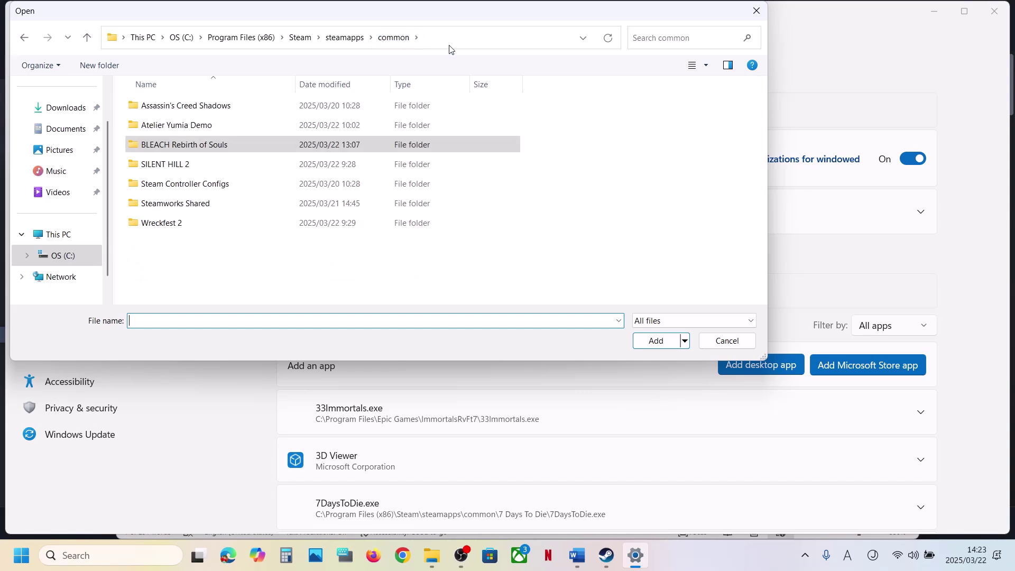
click(452, 38)
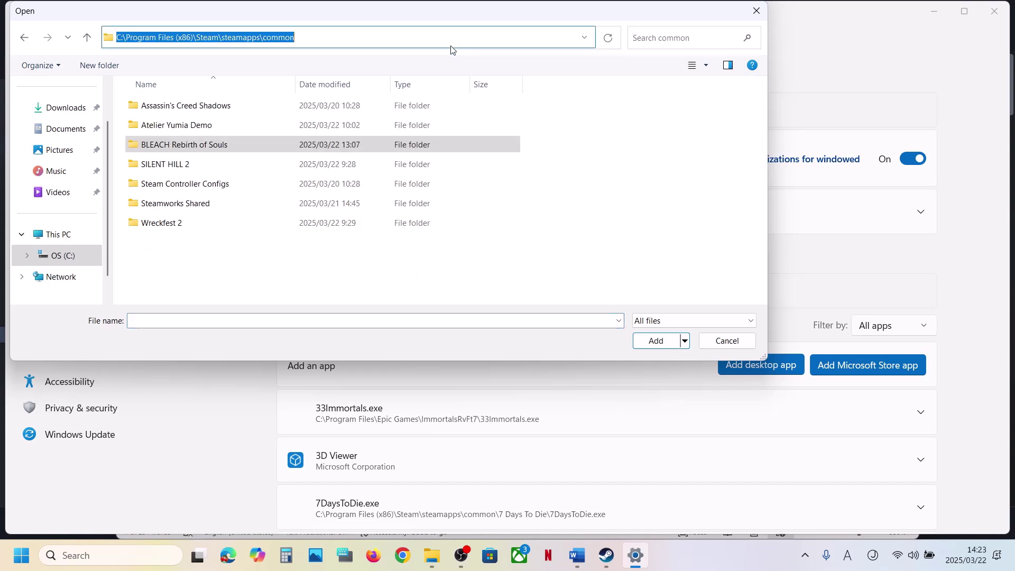
double_click(201, 145)
scroll(211, 222, down, 5)
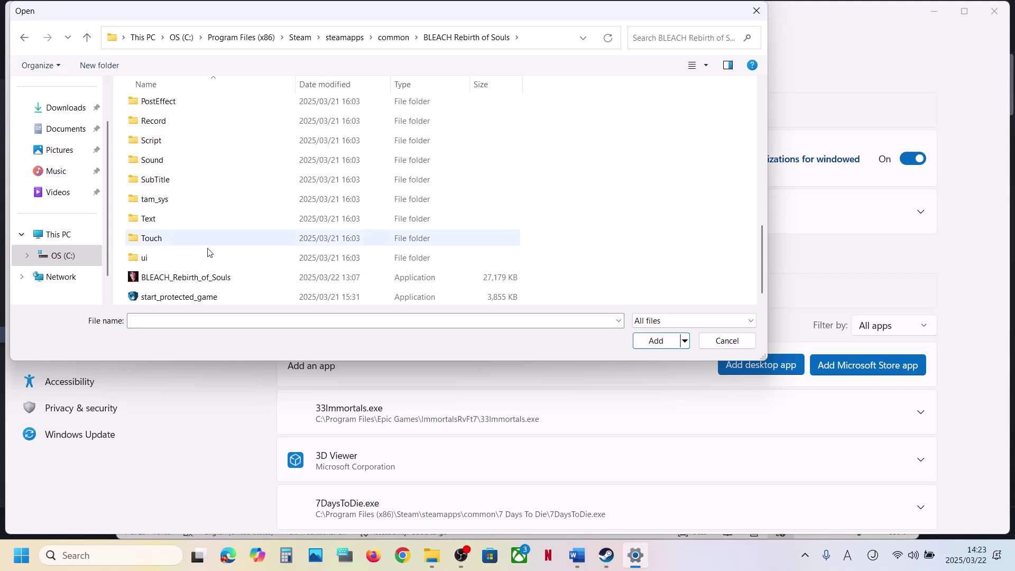
click(206, 277)
click(658, 344)
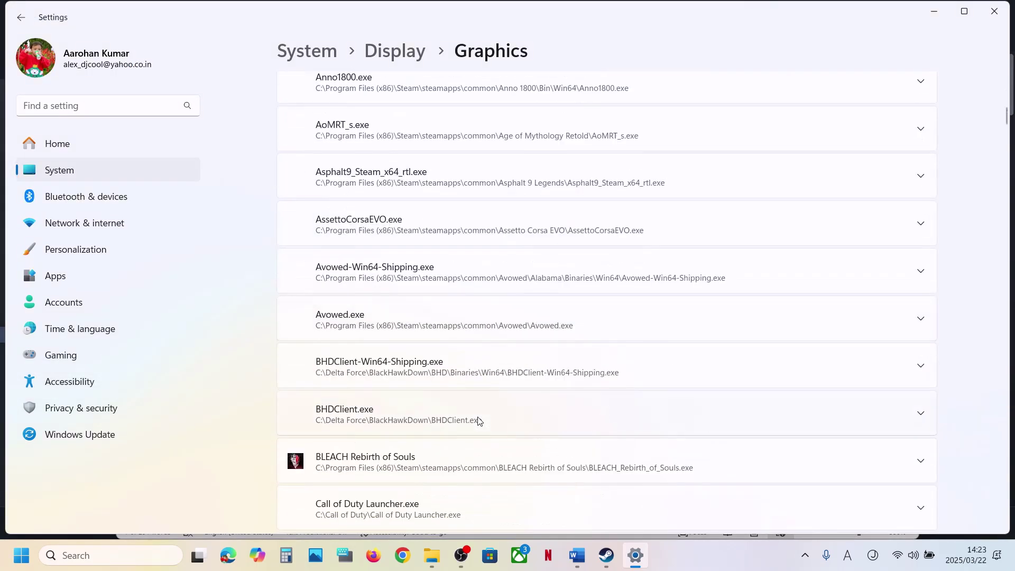
Set the GPU preference of BLEACH Rebirth of Souls to High Performance (NVIDIA GeForce RTX 3050 Laptop GPU)
scroll(478, 421, down, 4)
click(408, 263)
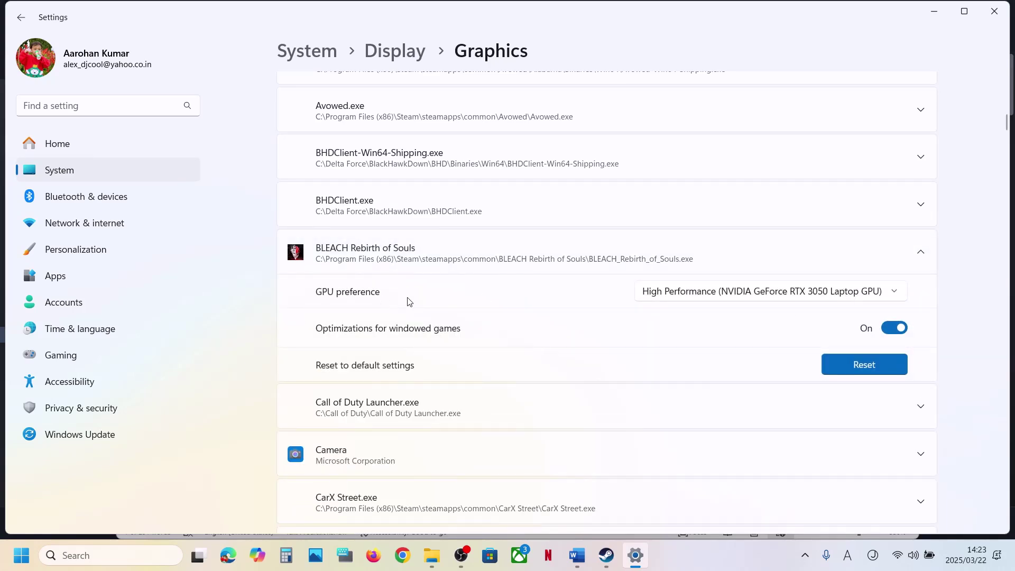
click(729, 295)
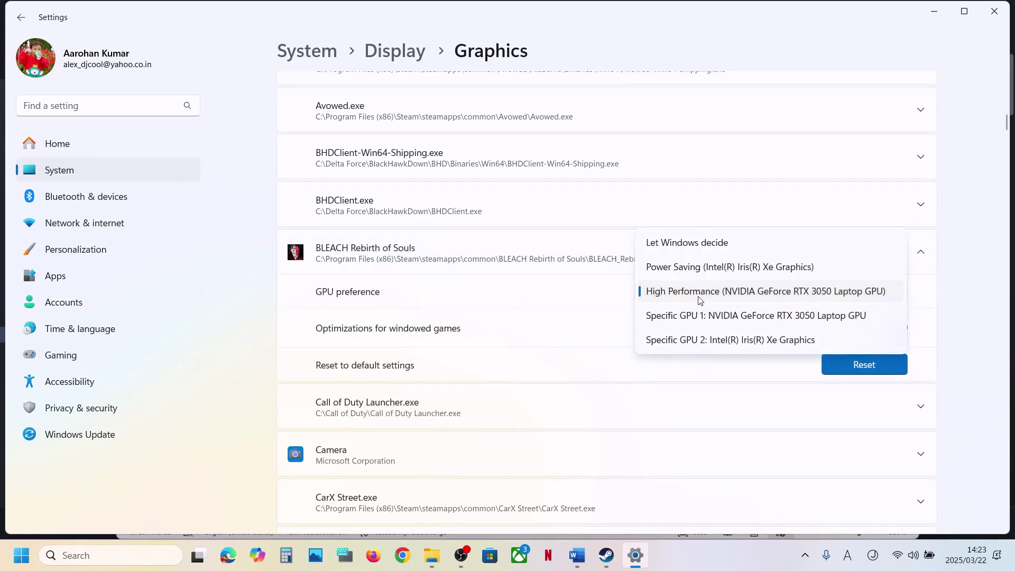
click(724, 293)
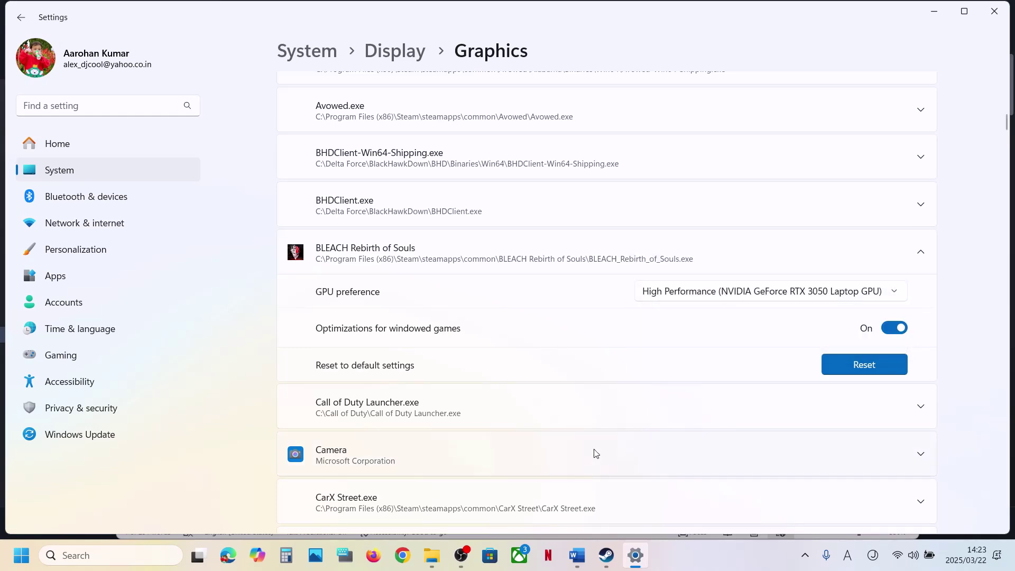
Switch to the Word notes and highlight the Step 5 text on allowing the game exe through Windows Security and Firewall
key(alt+Tab)
scroll(455, 445, down, 3)
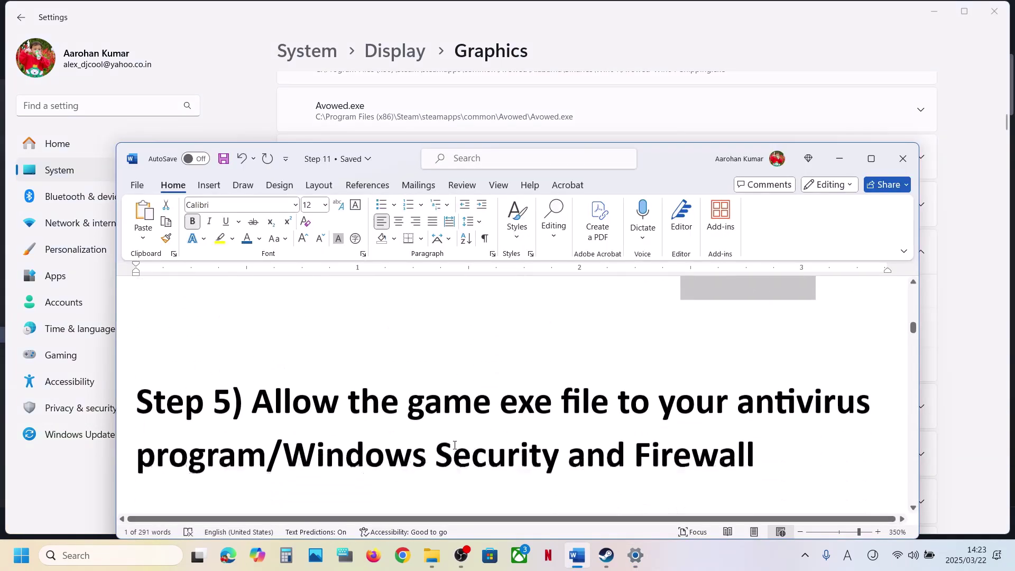
drag(255, 364, 266, 417)
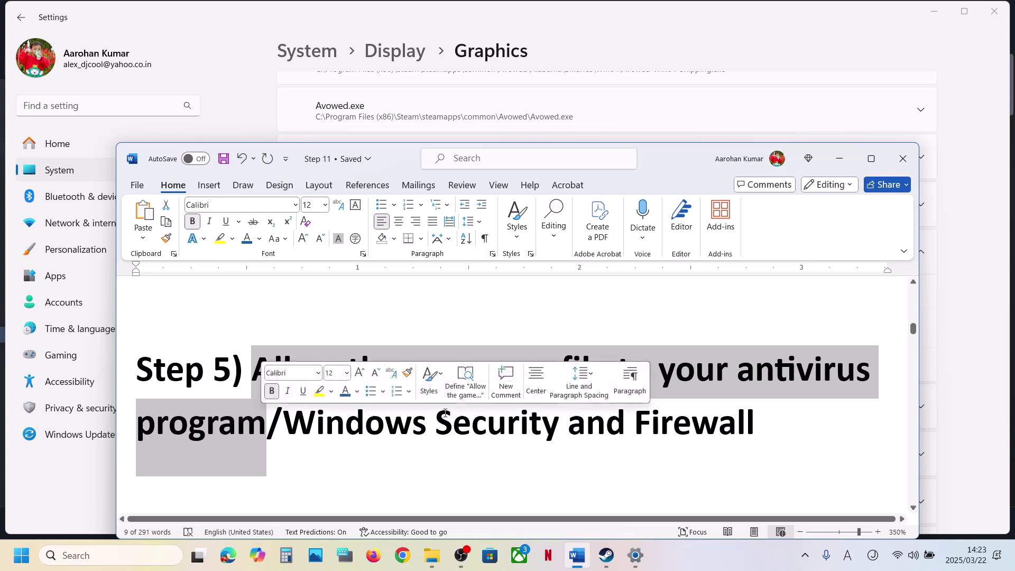
click(307, 446)
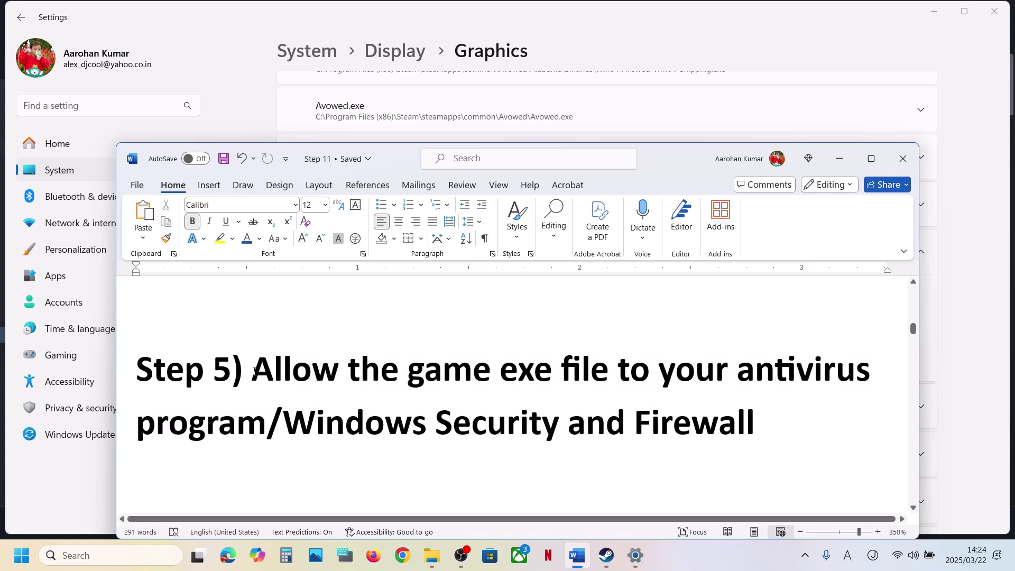
drag(254, 371, 755, 429)
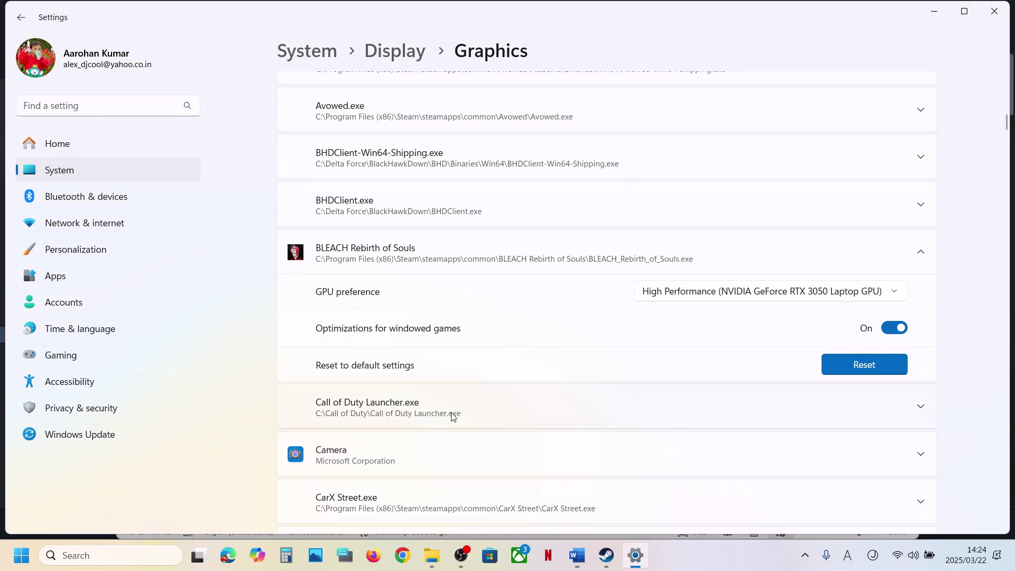
Open the list of apps allowed through Controlled folder access under the Windows Security ransomware protection settings
click(70, 401)
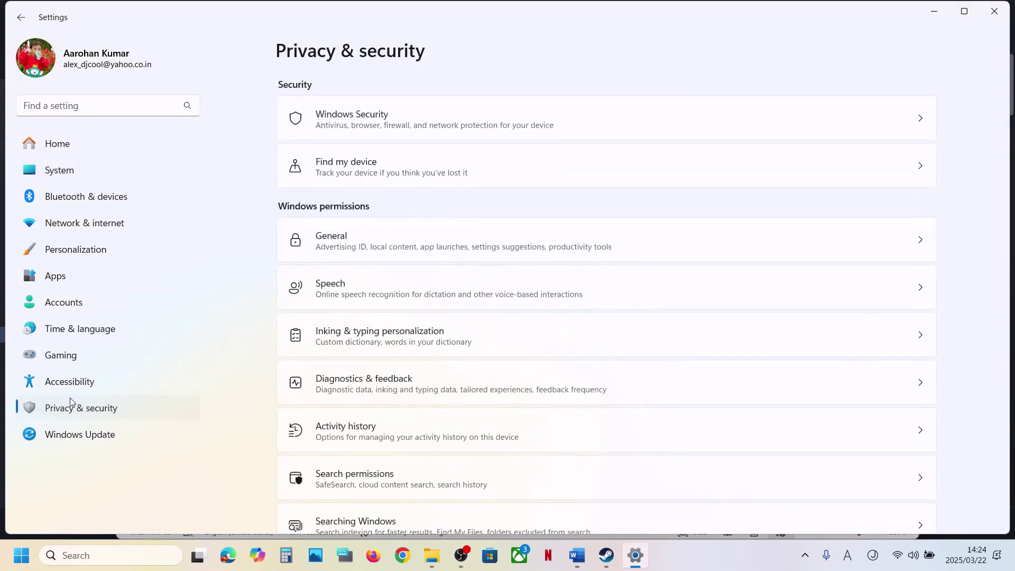
click(399, 126)
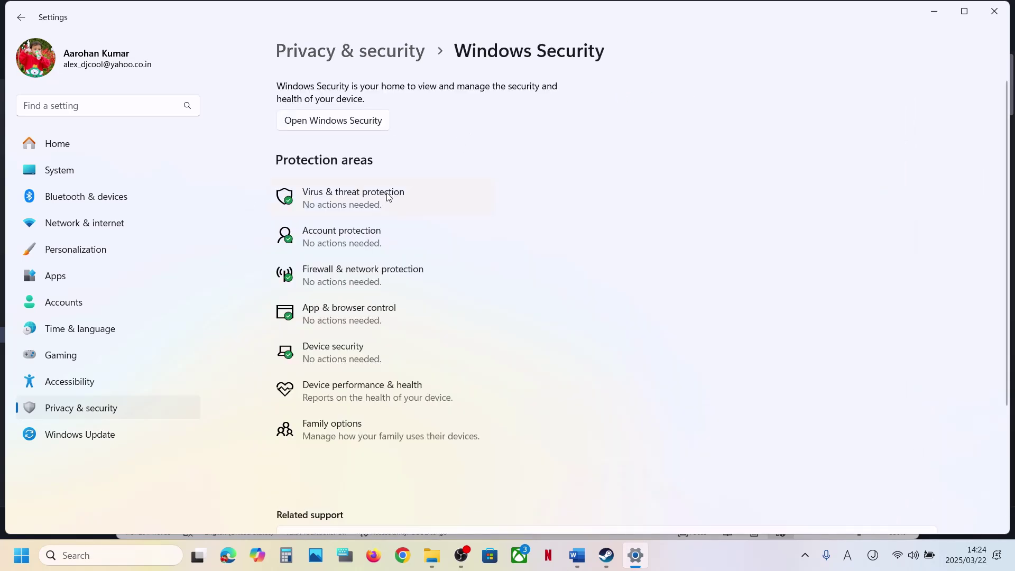
click(360, 206)
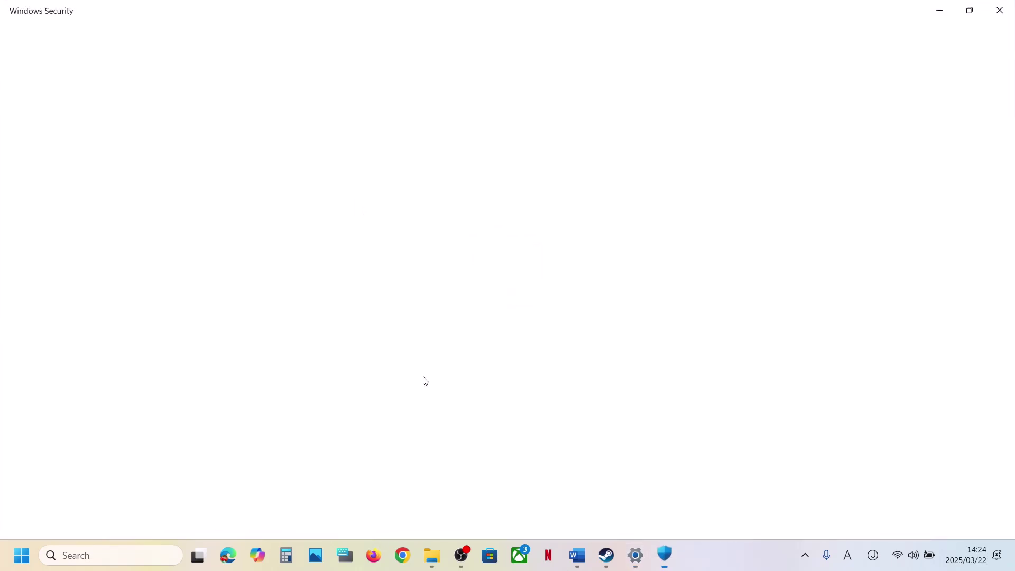
scroll(421, 380, down, 5)
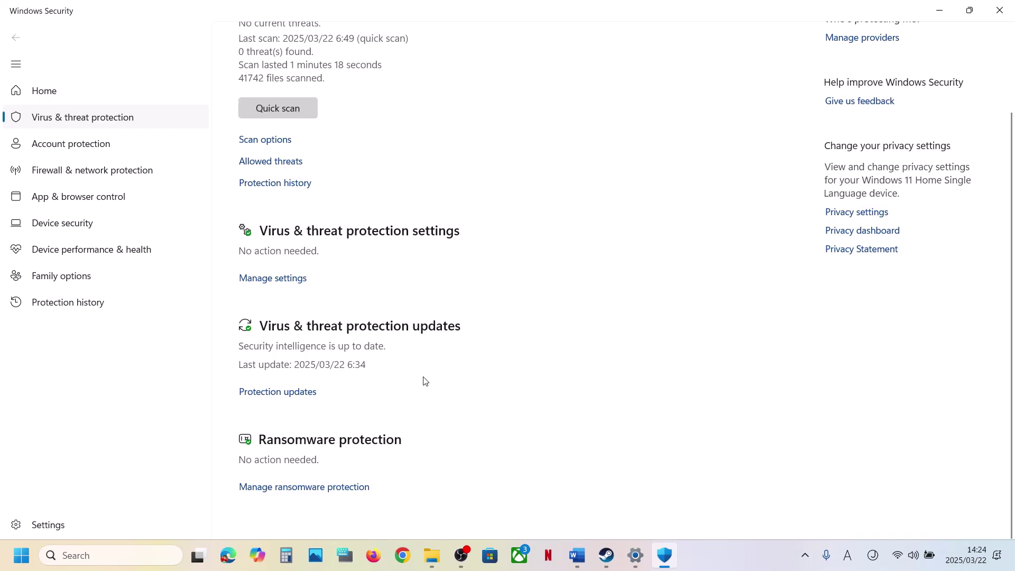
click(311, 497)
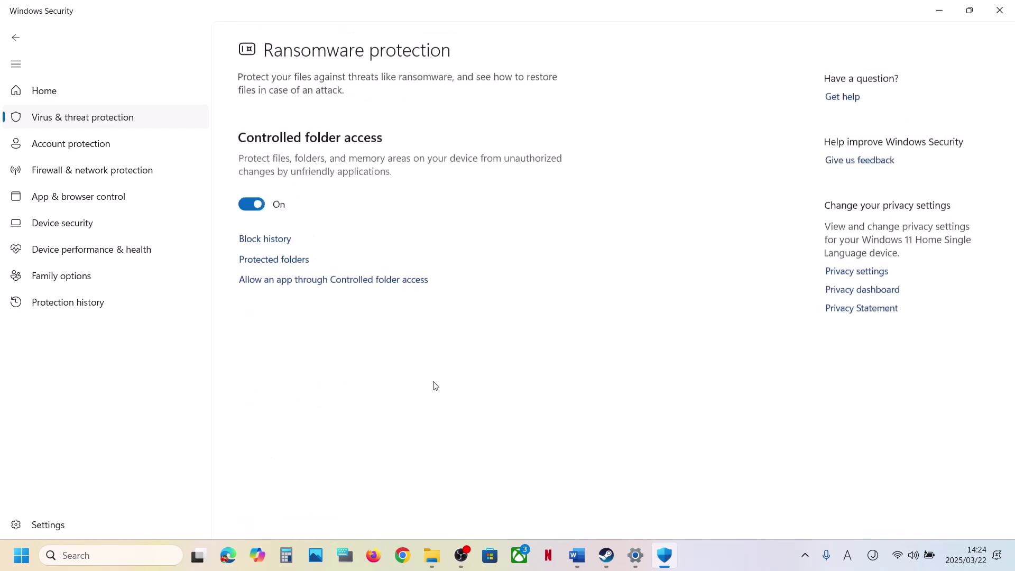
click(324, 281)
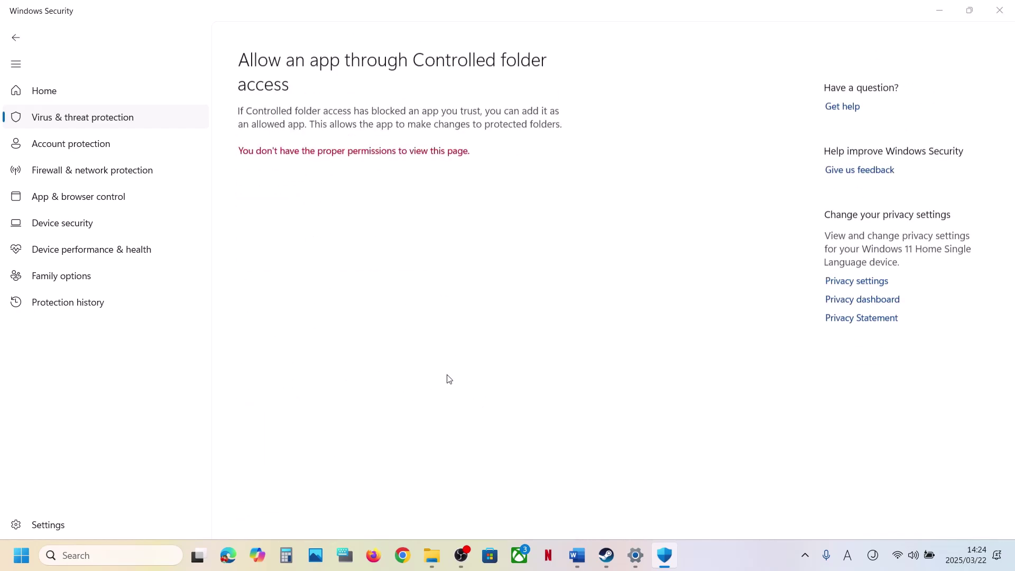
Add BLEACH_Rebirth_of_Souls from the BLEACH Rebirth of Souls folder as an allowed app for Controlled folder access
scroll(331, 166, down, 2)
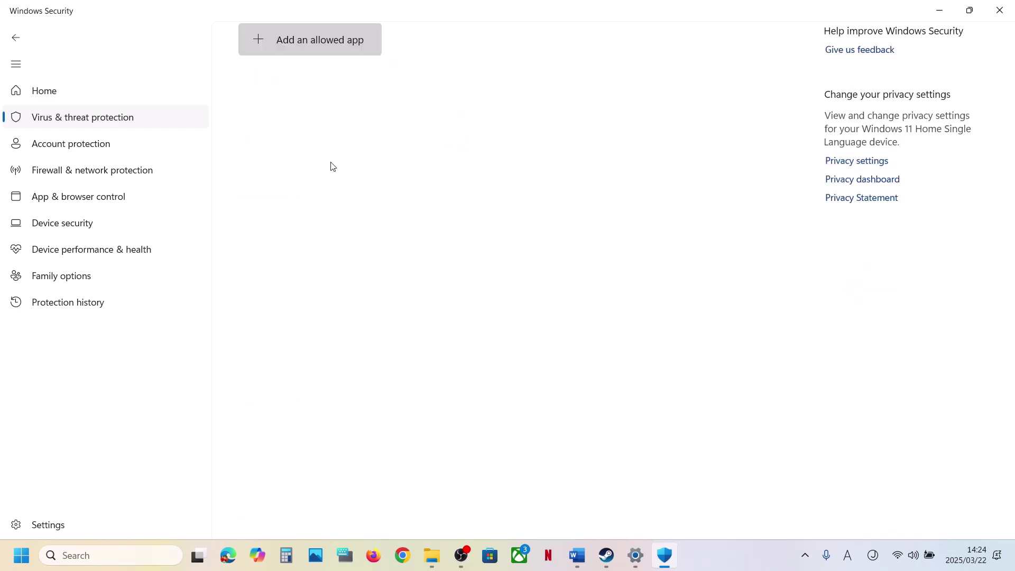
click(331, 39)
click(319, 93)
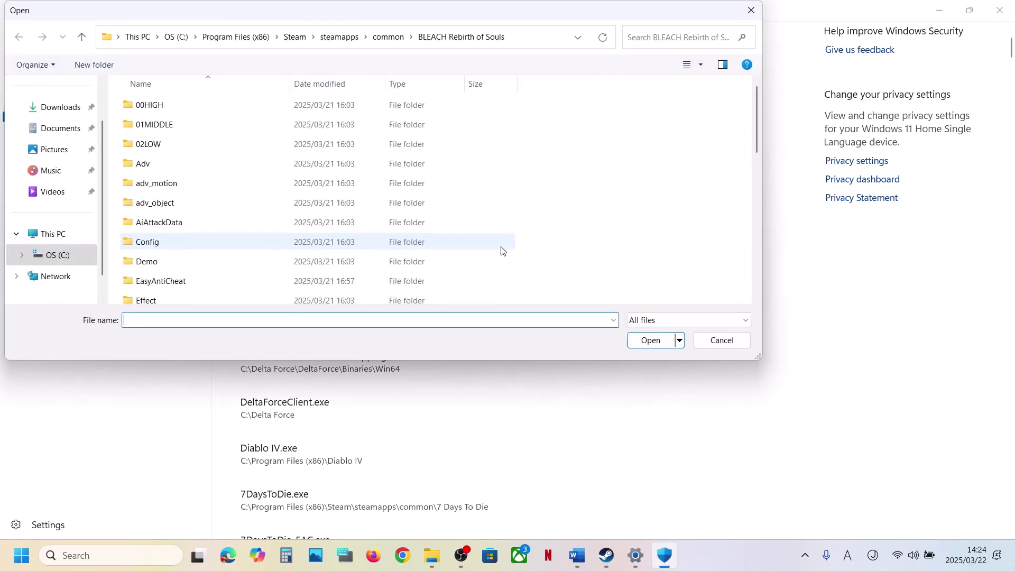
scroll(206, 284, down, 5)
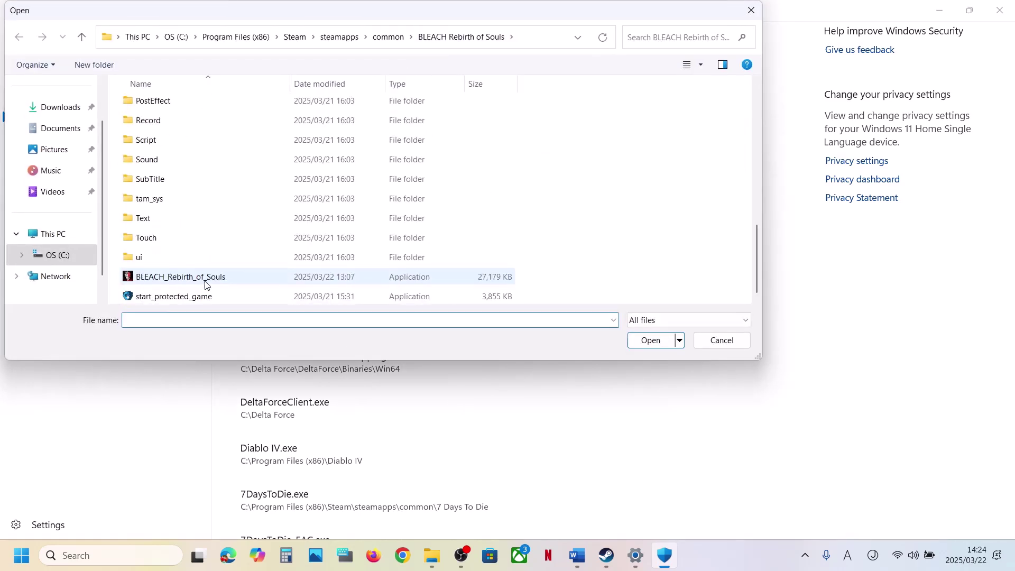
click(178, 278)
click(651, 341)
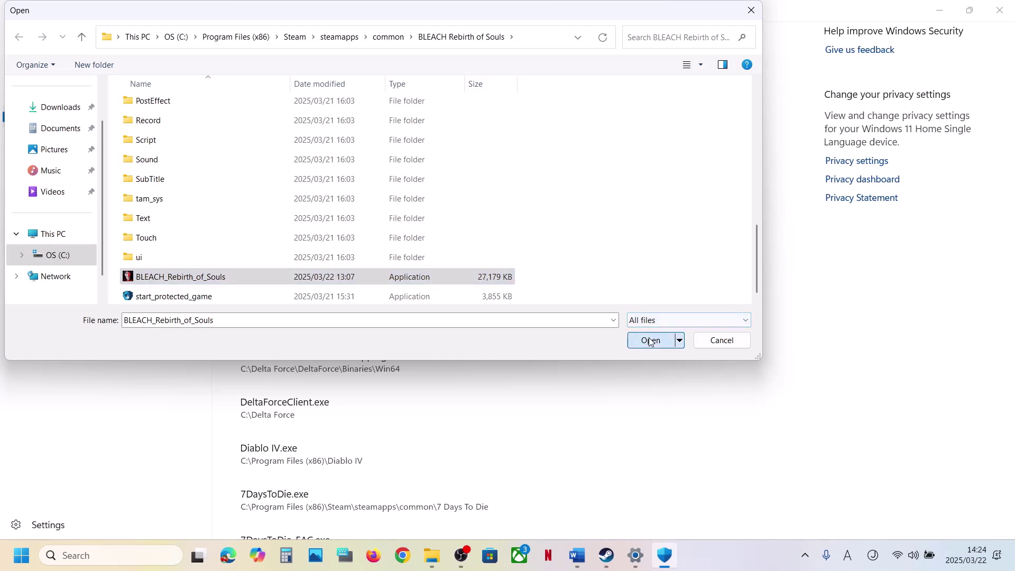
Add start_protected_game from the game folder as another allowed app and close Windows Security and Settings
click(329, 42)
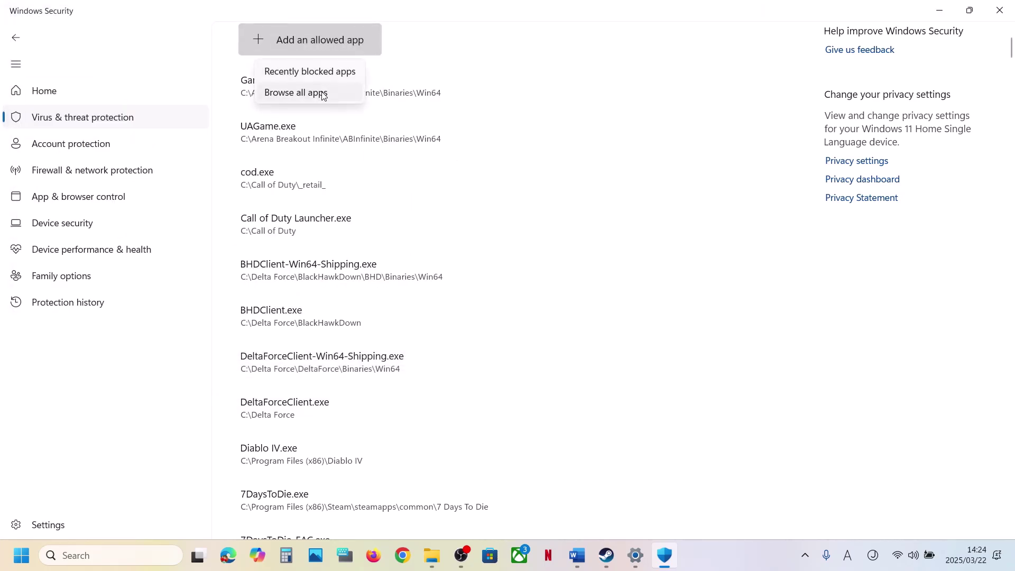
click(296, 93)
scroll(210, 268, down, 10)
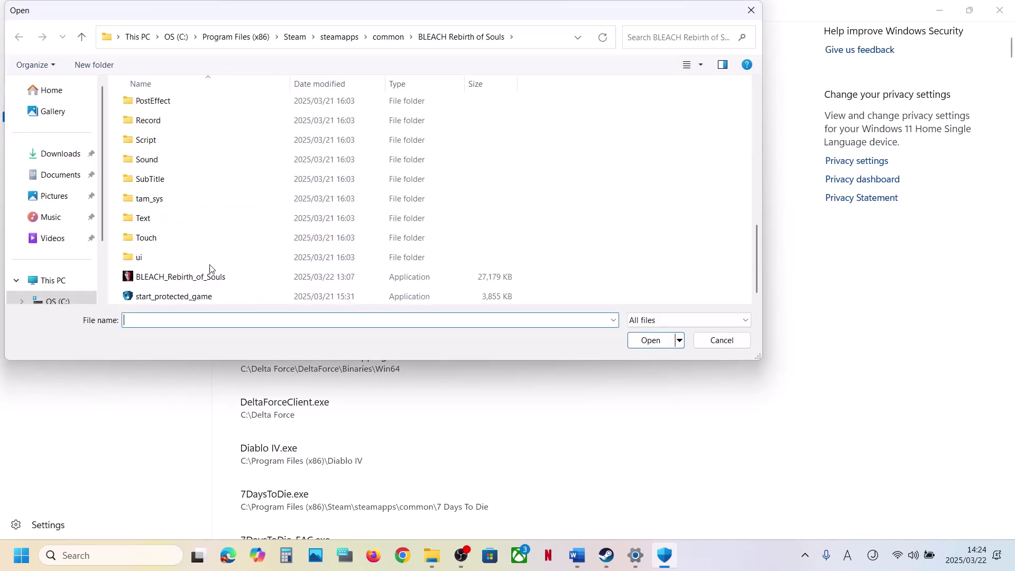
click(175, 297)
click(654, 343)
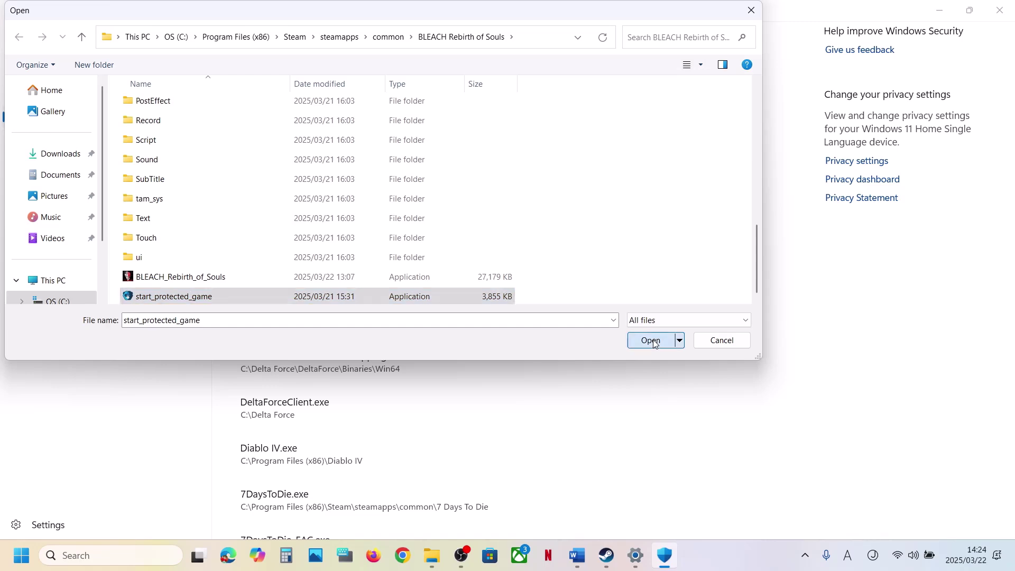
click(999, 7)
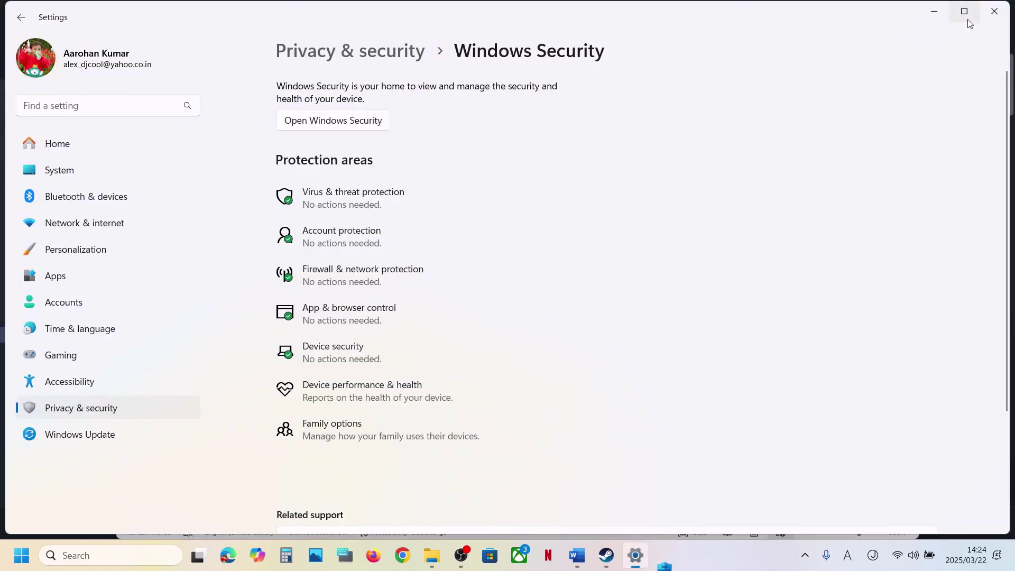
click(1003, 14)
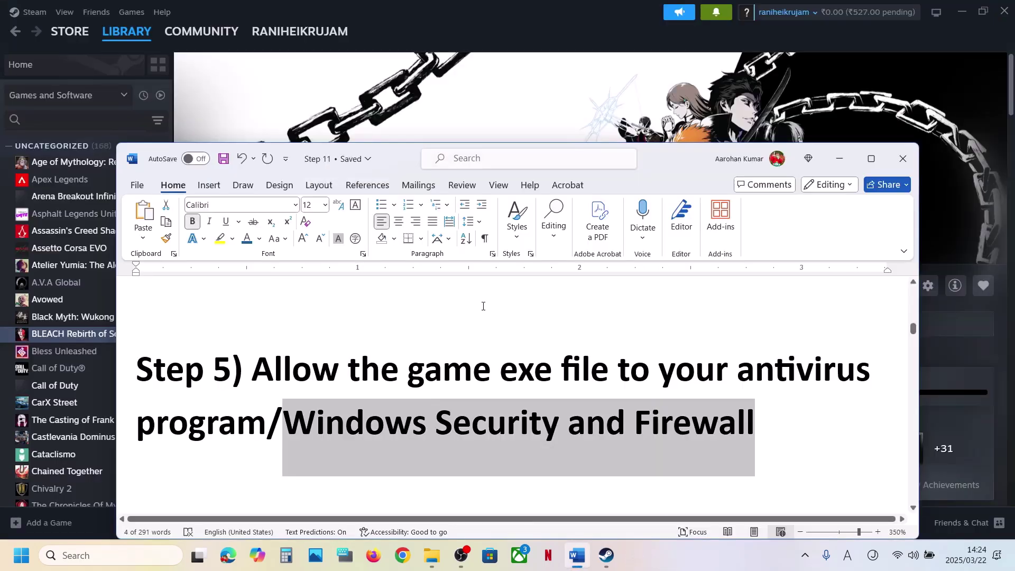
Highlight the "Clear Download Cache" instruction in Step 6 of the Word notes and switch to Steam
scroll(483, 306, down, 4)
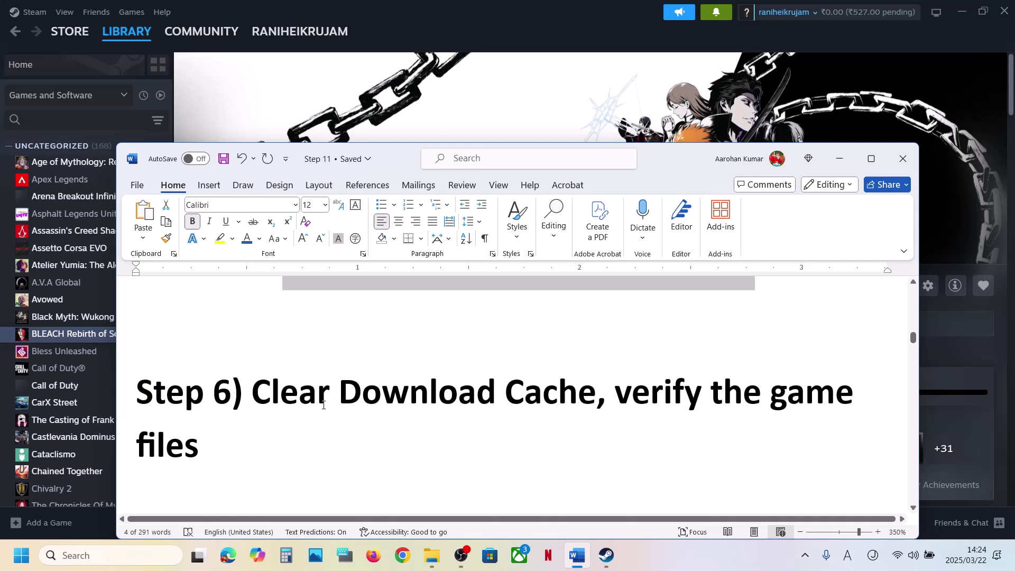
drag(254, 388, 605, 391)
click(616, 136)
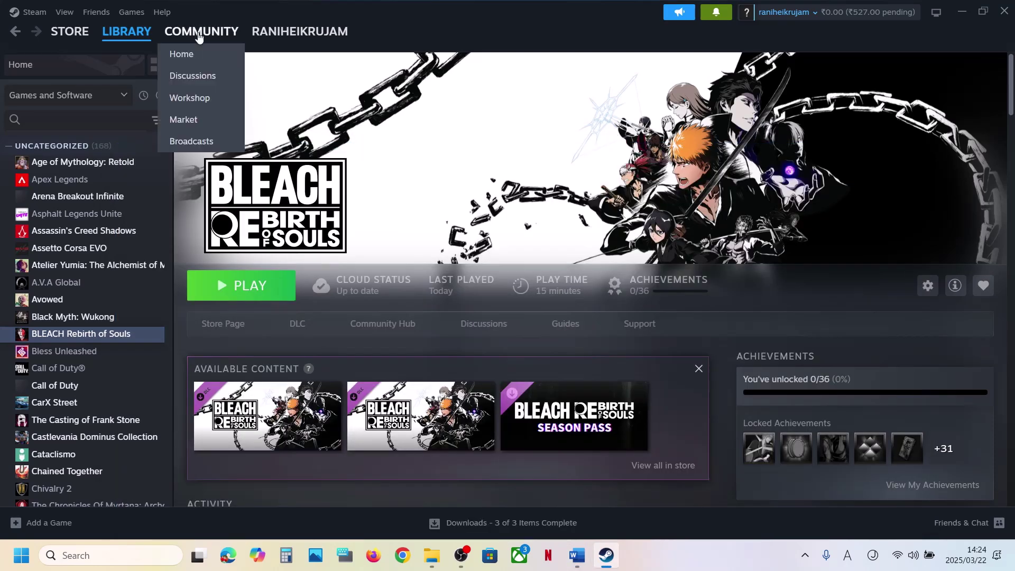
Request clearing the download cache in Steam's download settings, cancel the confirmation and close the settings
click(35, 12)
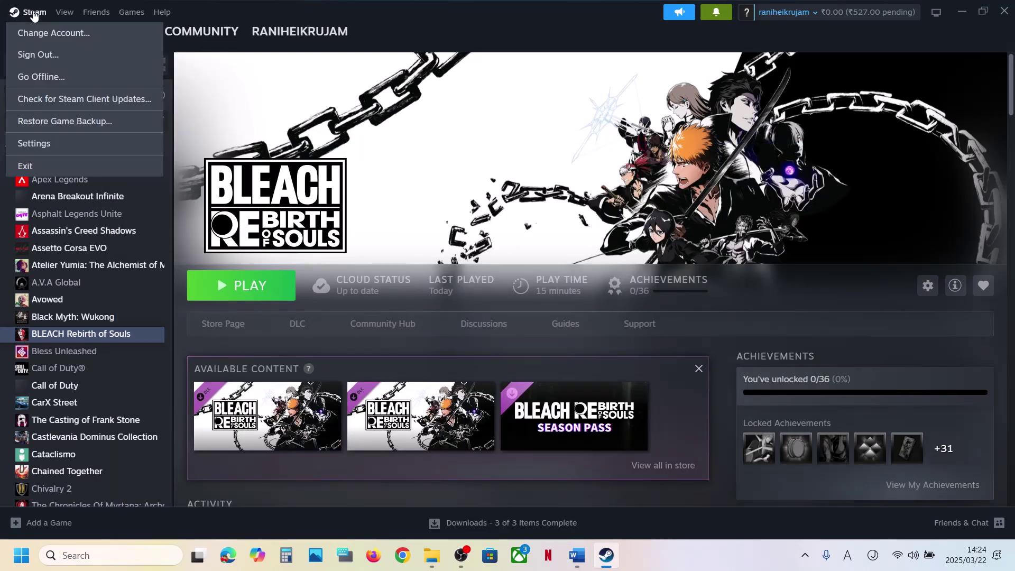
click(35, 143)
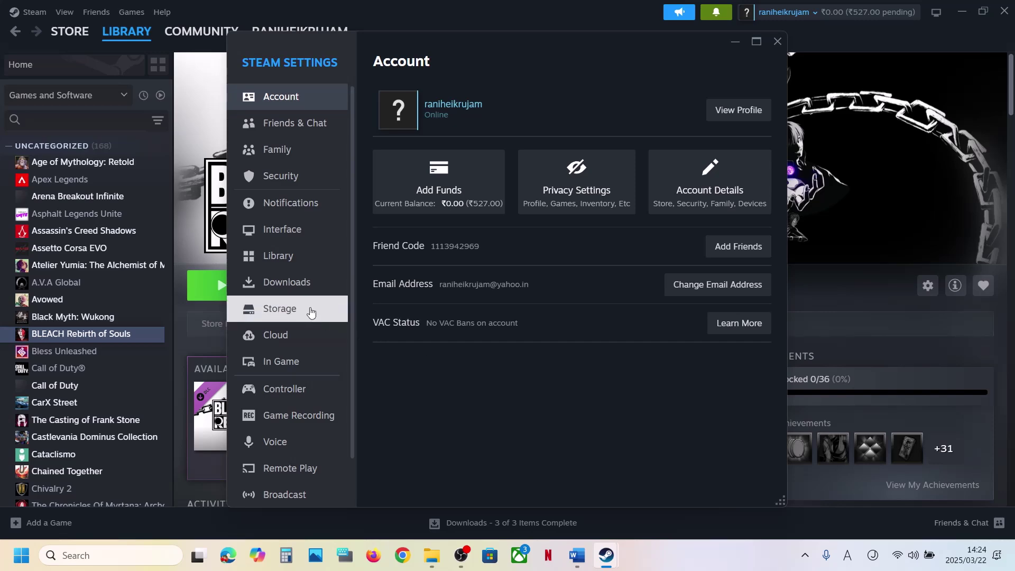
click(296, 283)
scroll(669, 353, down, 5)
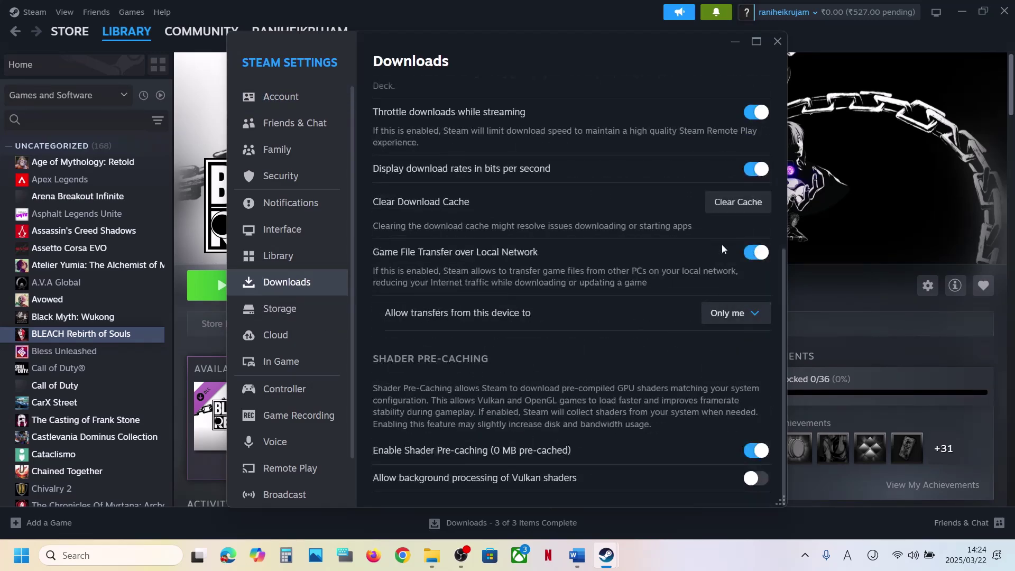
click(744, 210)
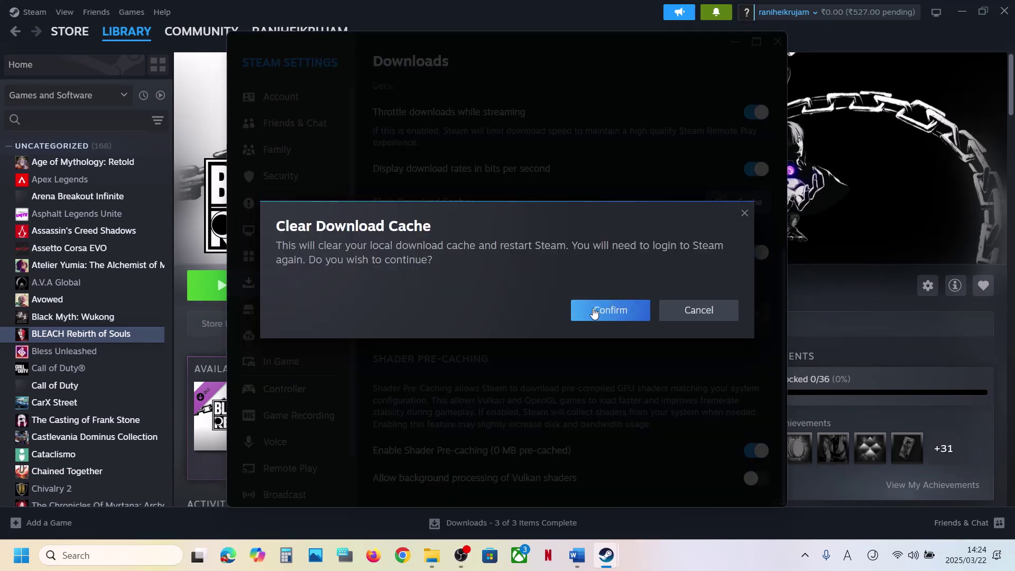
click(695, 316)
click(826, 269)
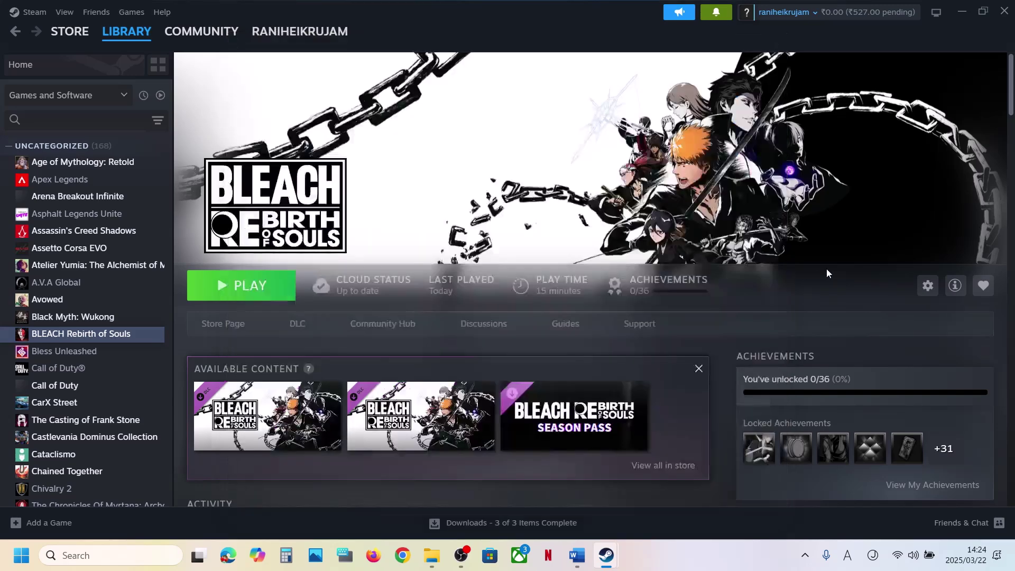
View the game file verification option in the Installed Files properties of BLEACH Rebirth of Souls and close the properties
right_click(104, 338)
click(143, 437)
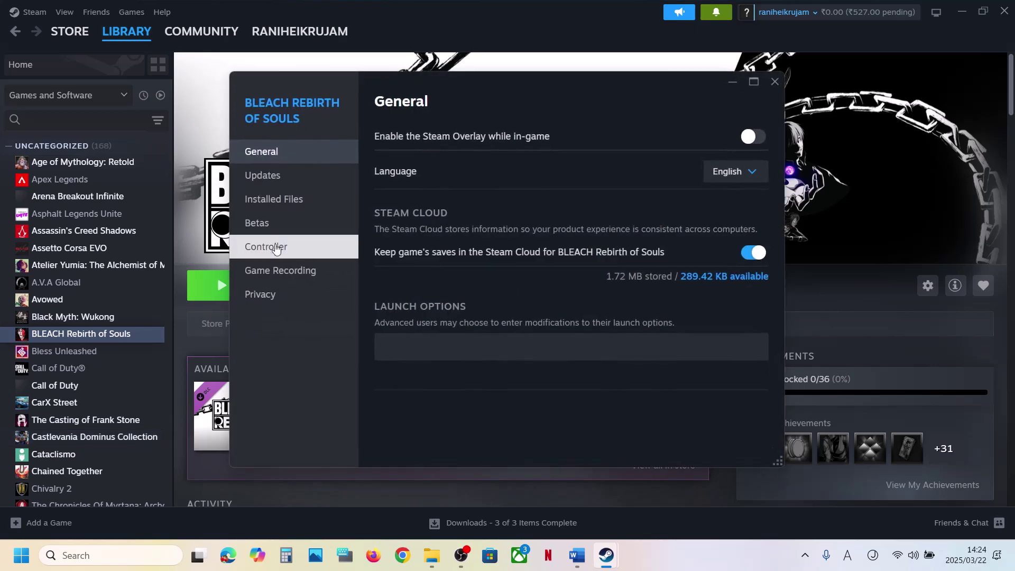
click(331, 203)
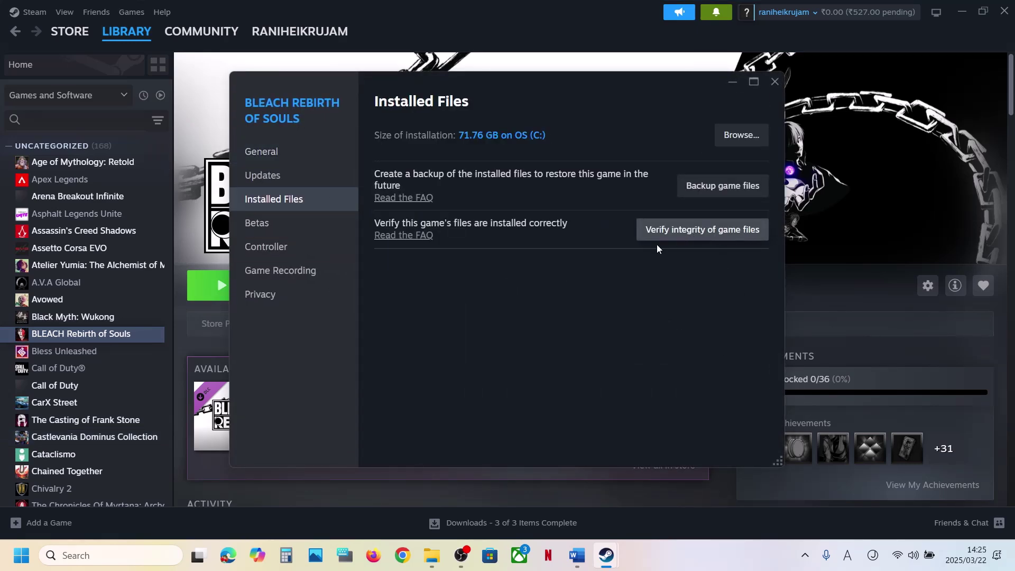
click(772, 84)
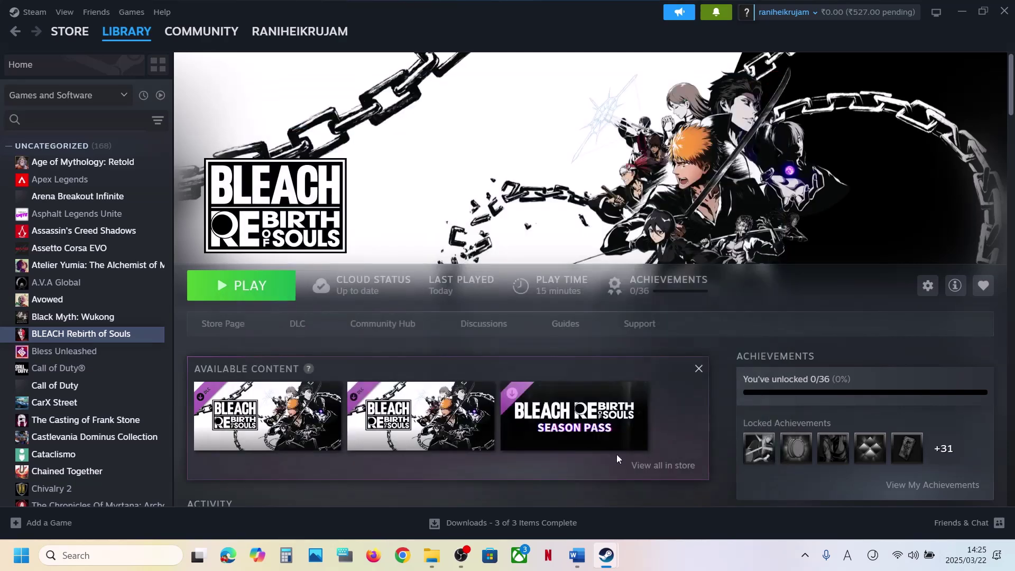
Switch to the Word notes, highlight the backup warning in Step 7 about save game files, and return to Steam
click(577, 566)
scroll(468, 416, down, 5)
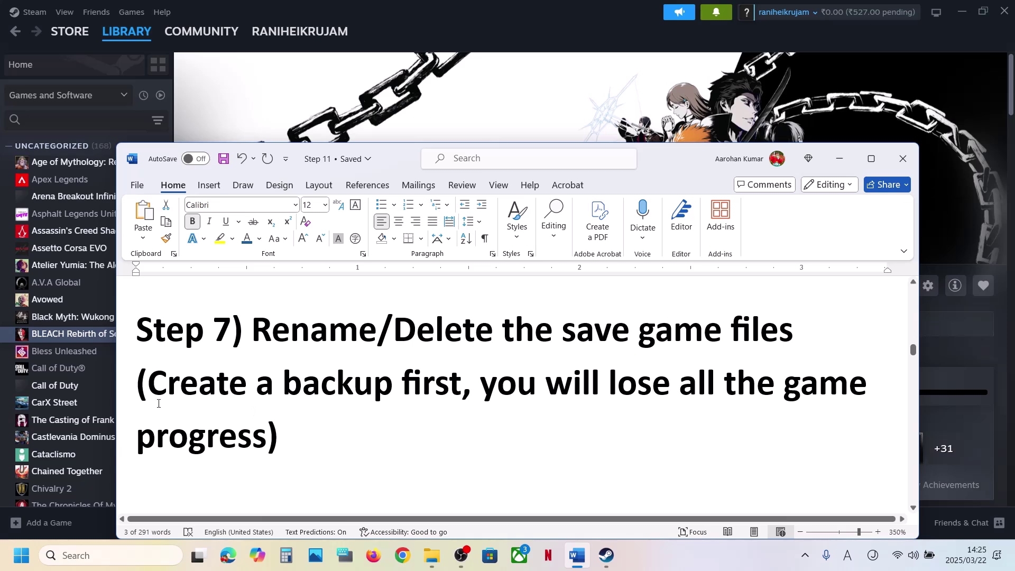
drag(152, 390, 267, 438)
click(743, 82)
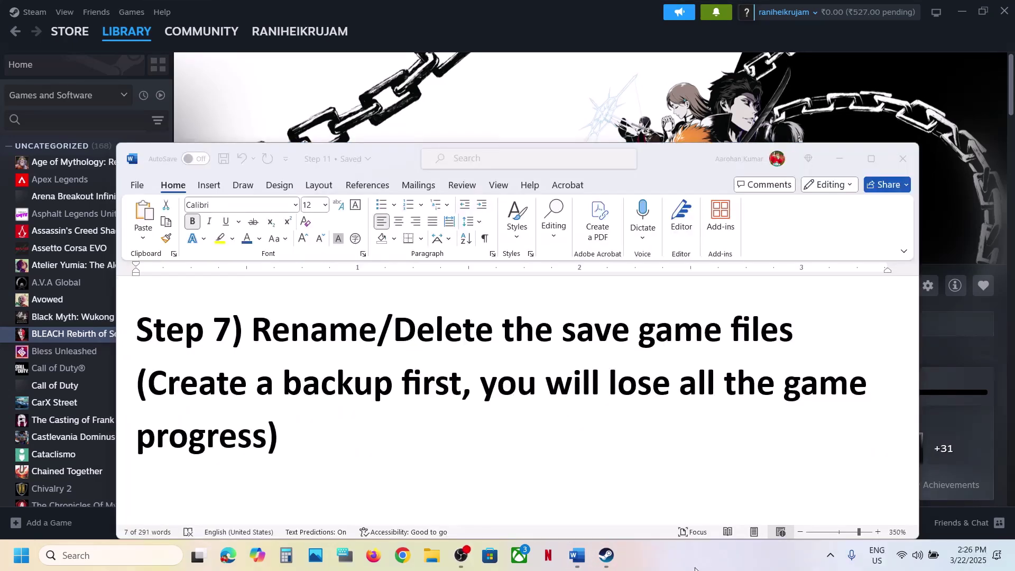
click(743, 119)
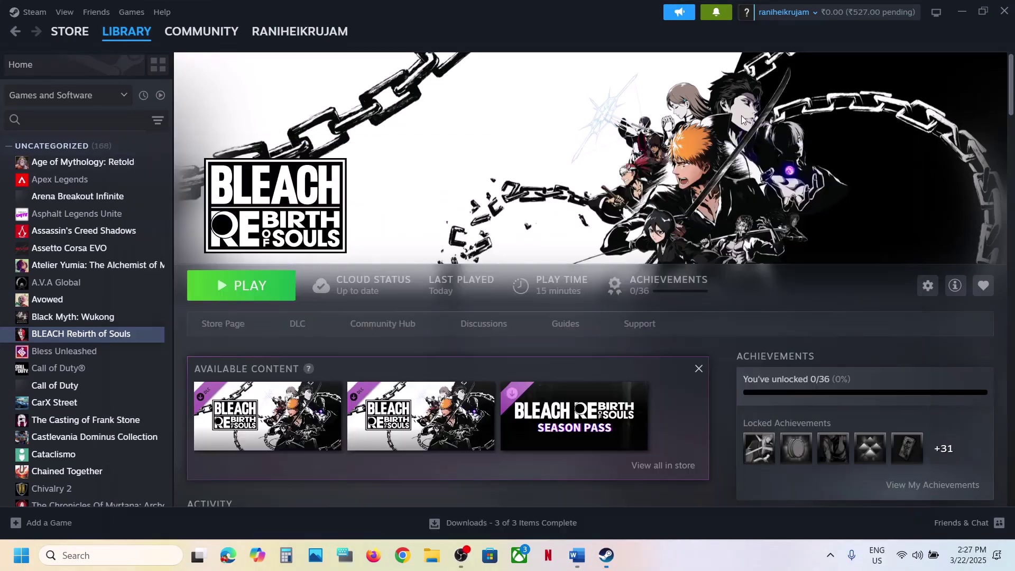
Open File Explorer and browse to the current user's profile folder under Users on the C: drive
click(431, 556)
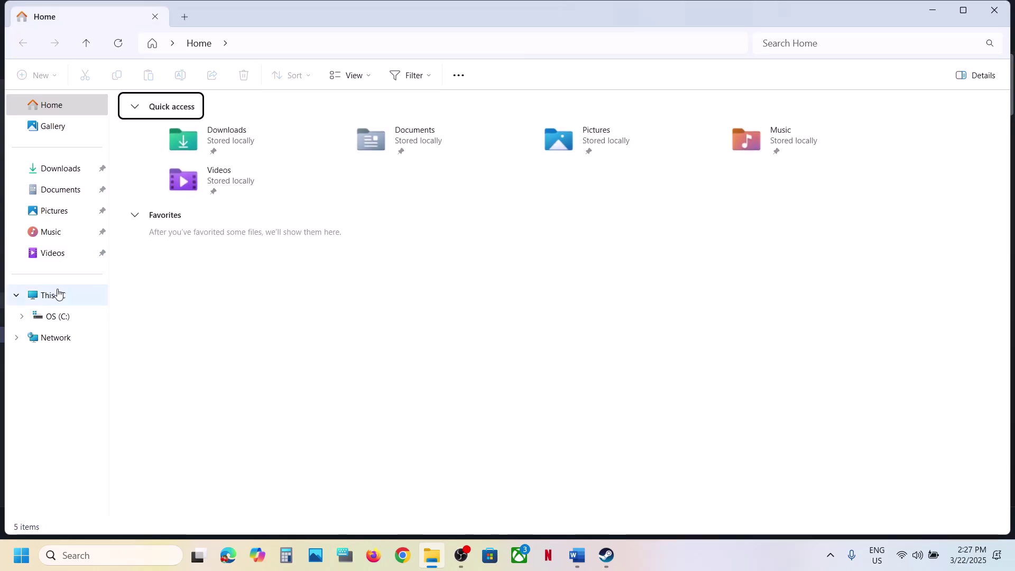
click(54, 294)
double_click(245, 114)
scroll(169, 363, down, 1)
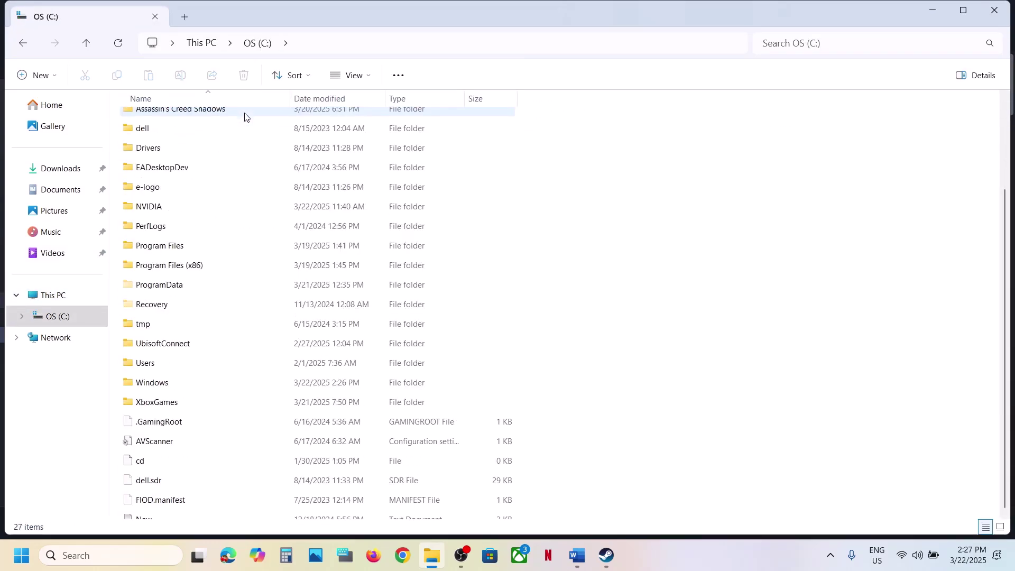
double_click(168, 362)
double_click(157, 120)
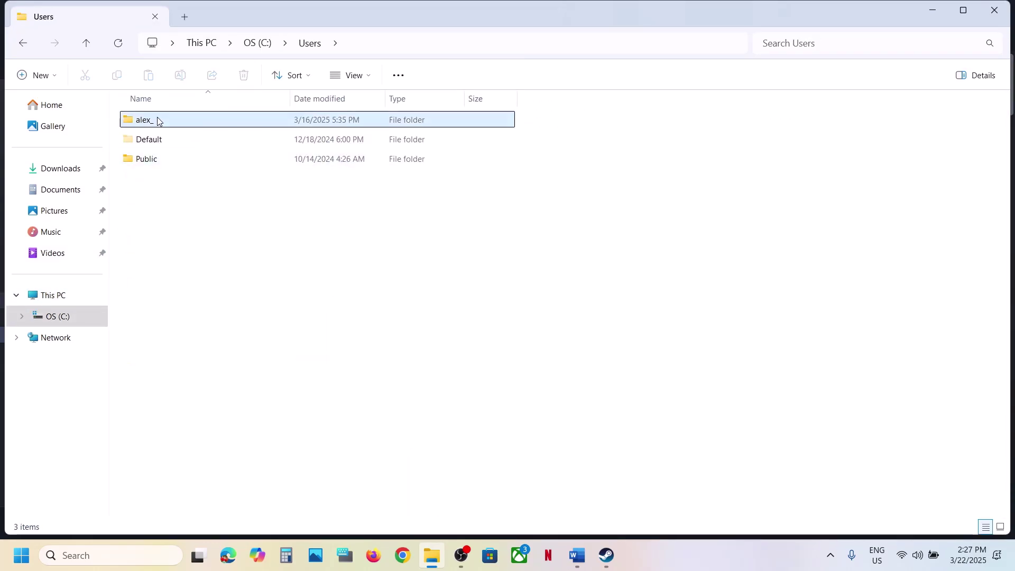
Check the option for showing hidden items, and open the Roaming folder inside AppData
click(164, 258)
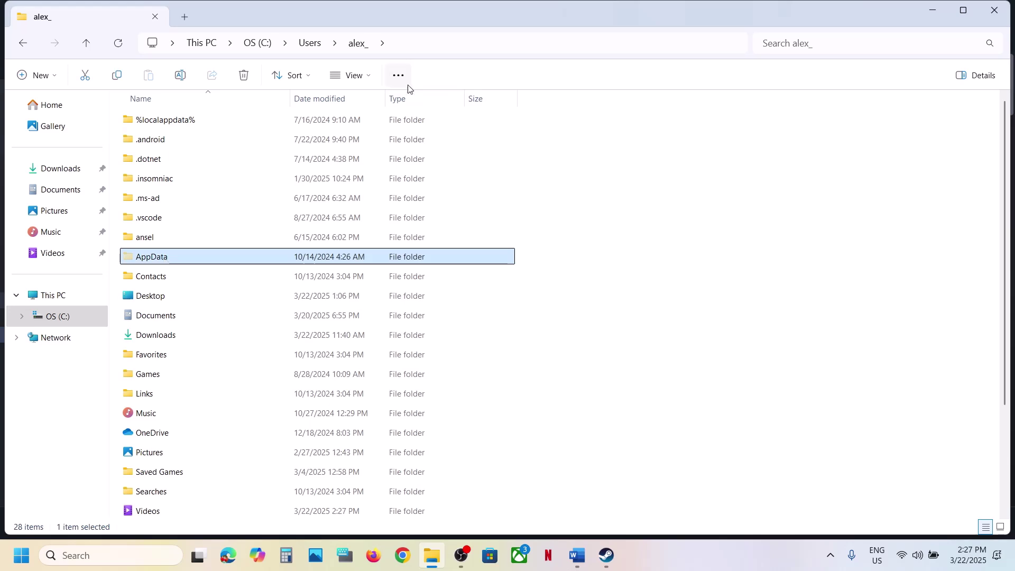
click(370, 75)
mouse_move(365, 324)
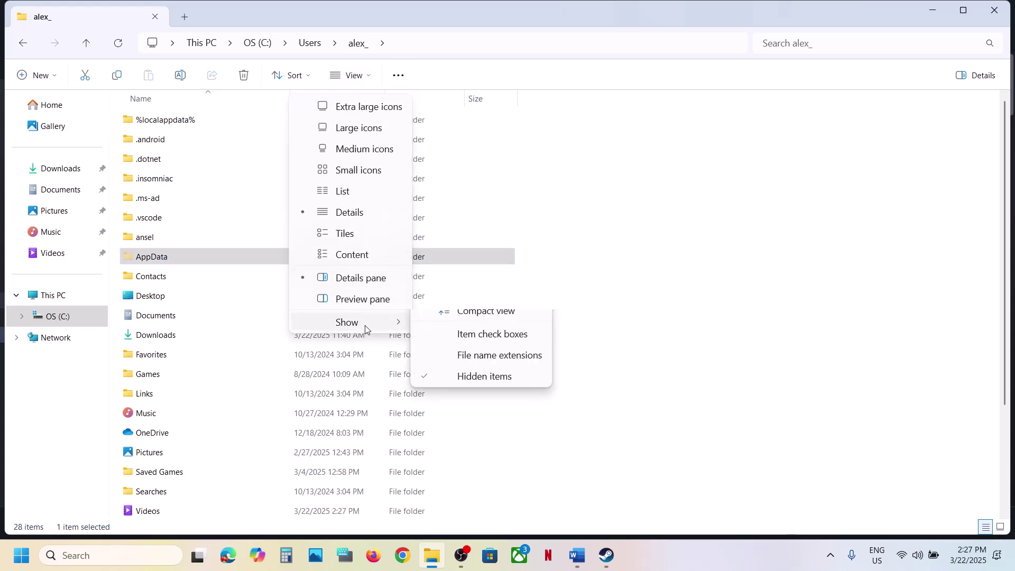
click(183, 254)
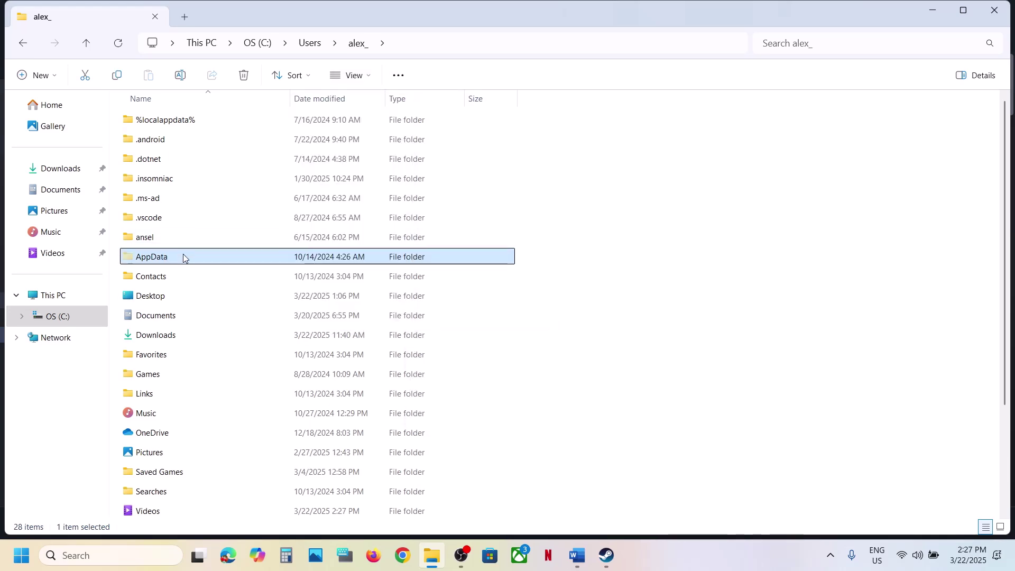
double_click(183, 254)
double_click(159, 160)
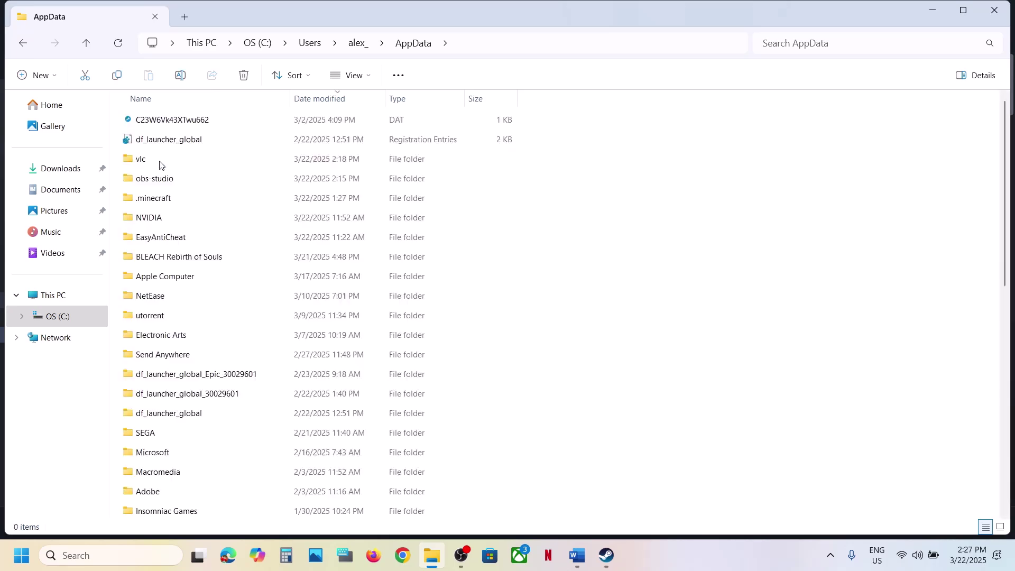
Back up the BLEACH Rebirth of Souls folder to the desktop, replacing the existing files, and move the copy to an open desktop area
click(191, 257)
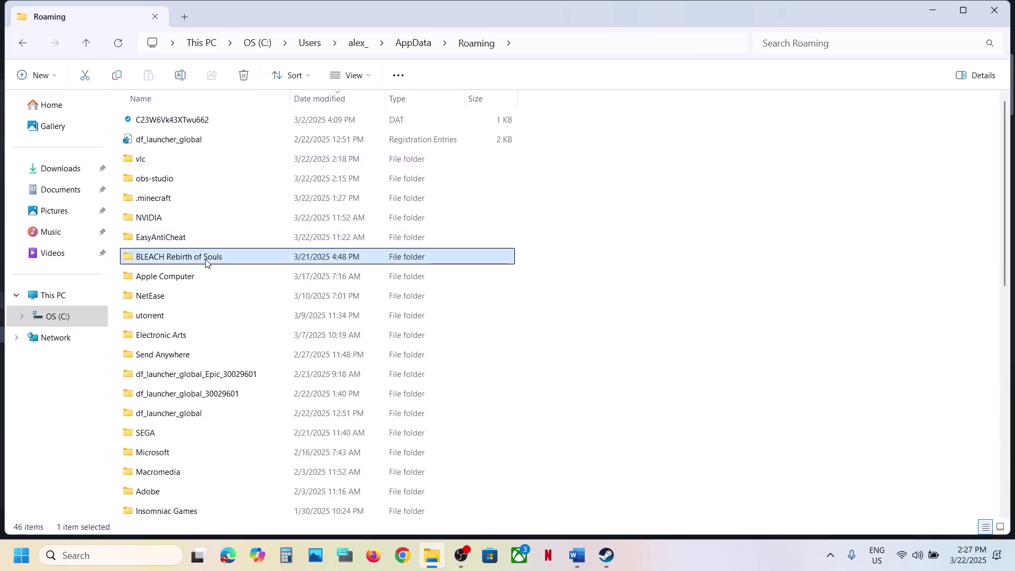
right_click(205, 263)
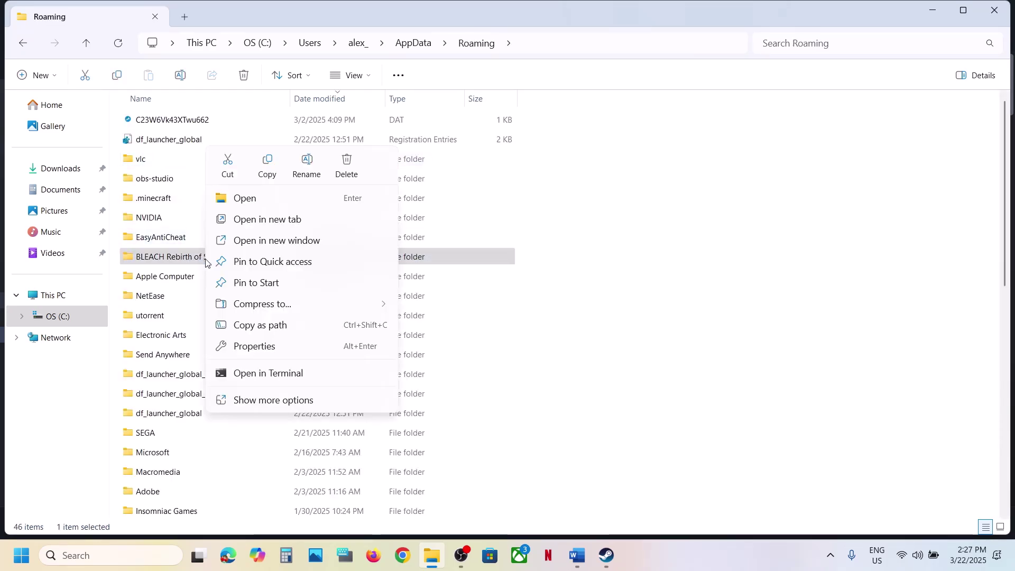
click(268, 167)
key(super+d)
key(ctrl+v)
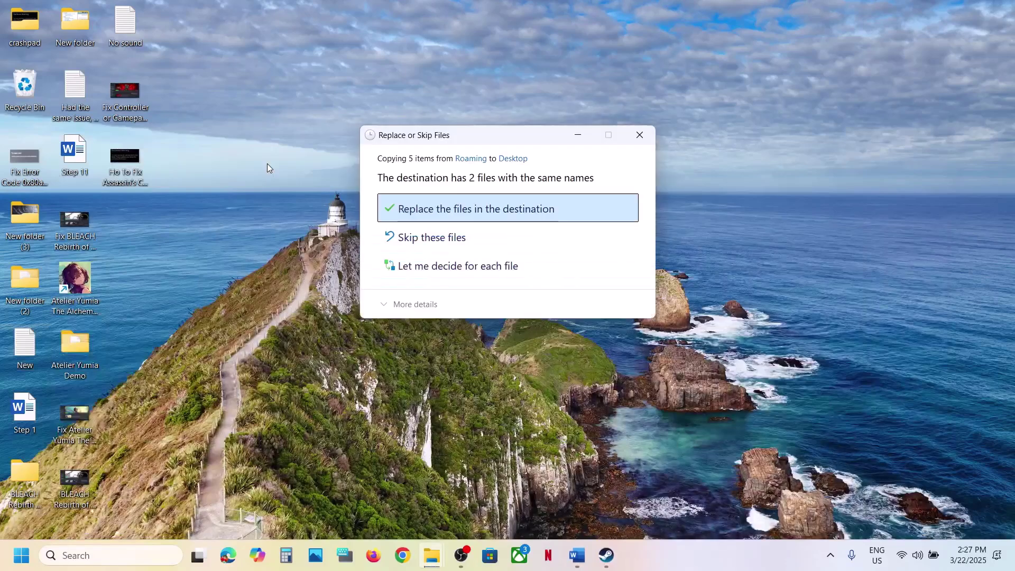
click(417, 208)
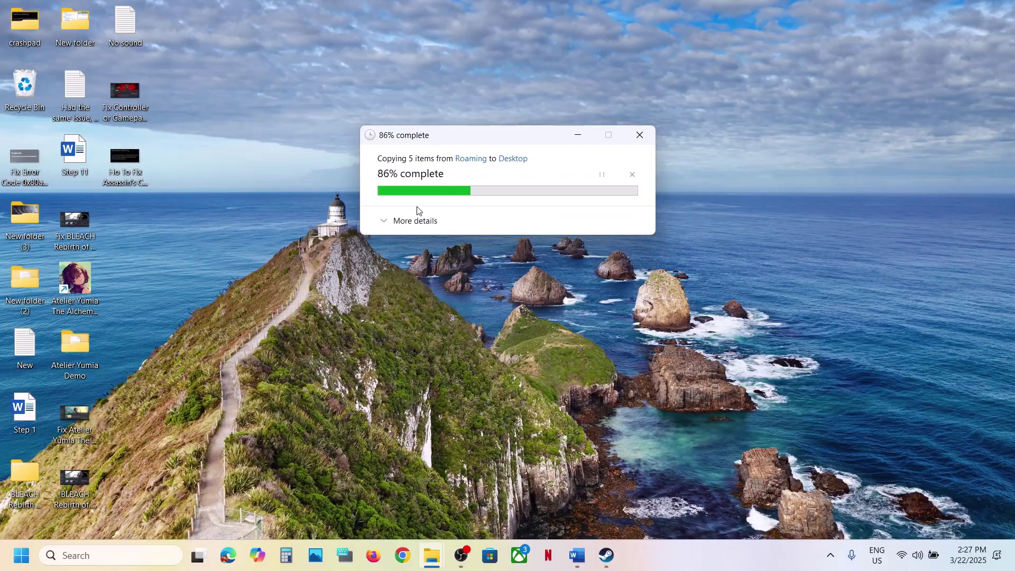
drag(29, 474, 400, 172)
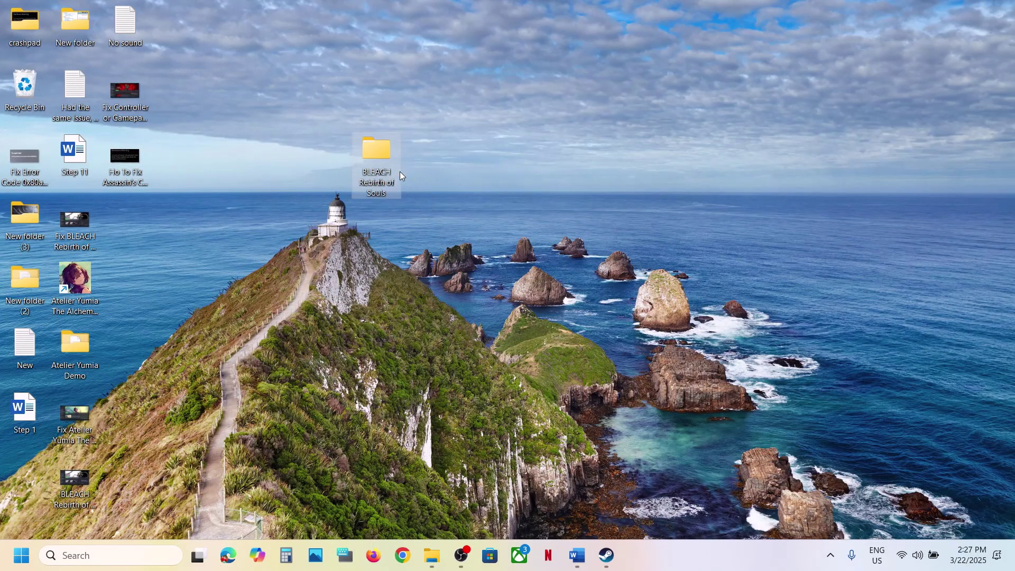
Rename the original save folder in Roaming as BLEACH Rebirth of Souls.old
click(432, 555)
right_click(197, 258)
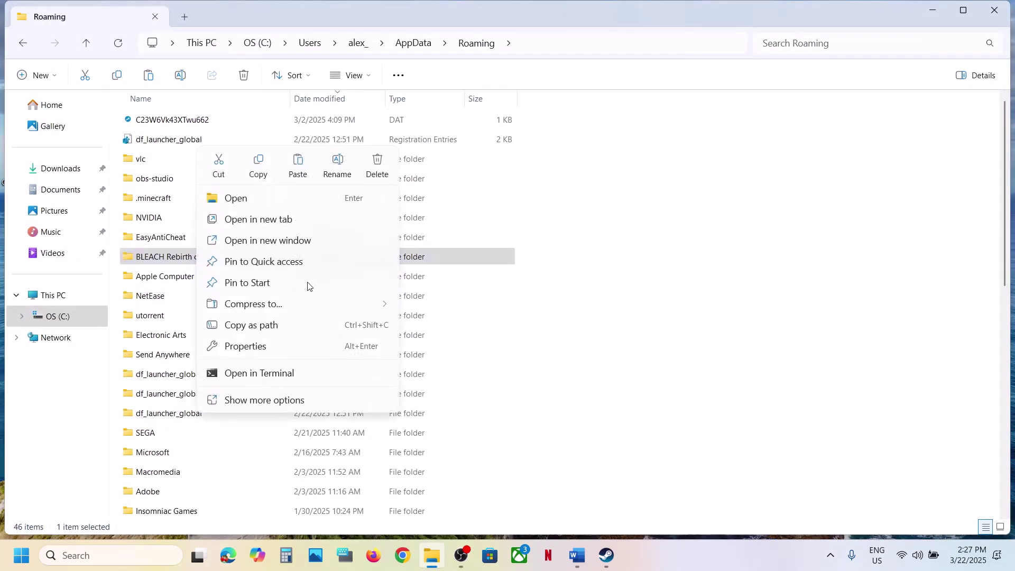
click(337, 161)
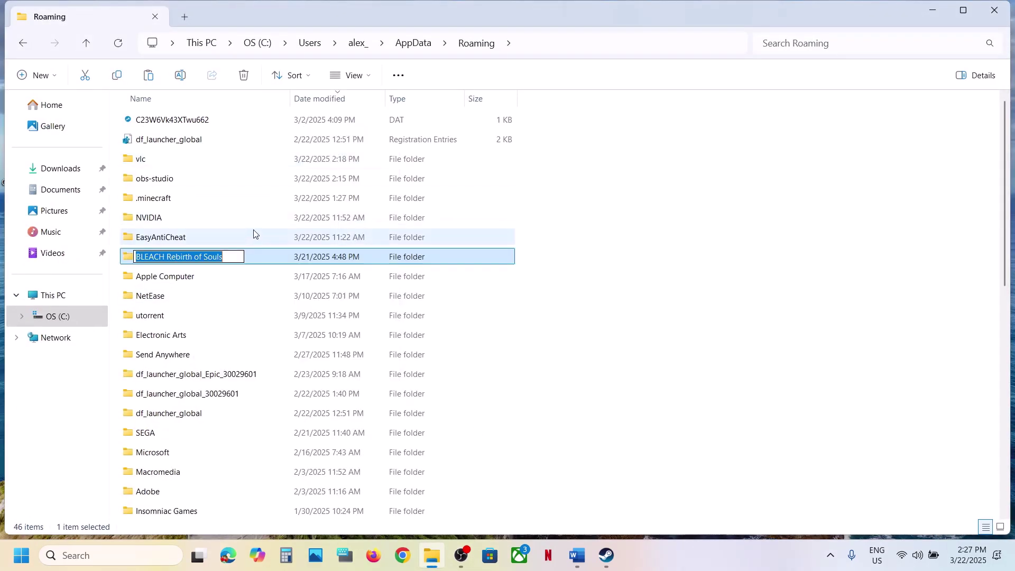
click(238, 253)
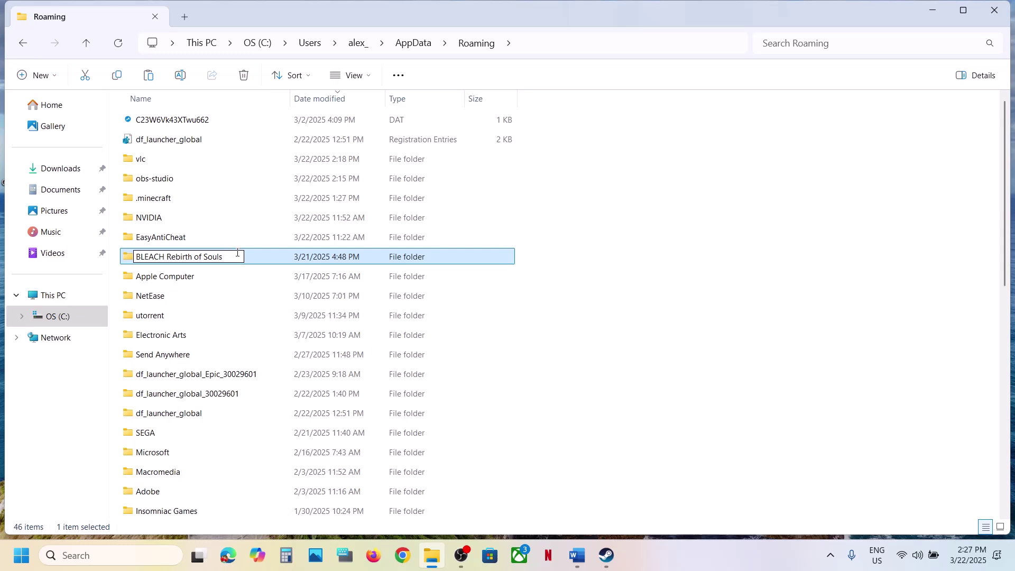
text(.old)
click(711, 290)
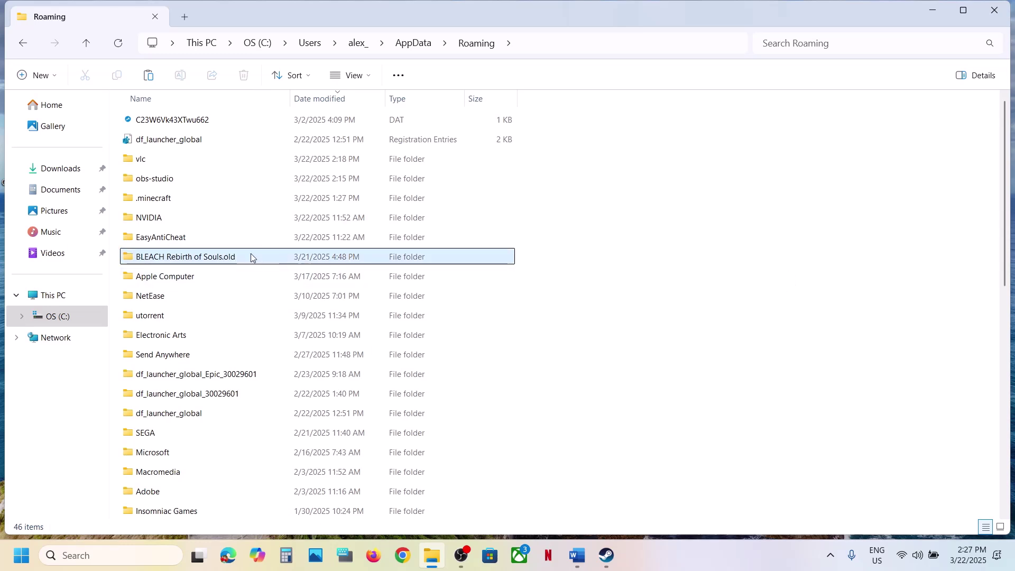
mouse_move(211, 262)
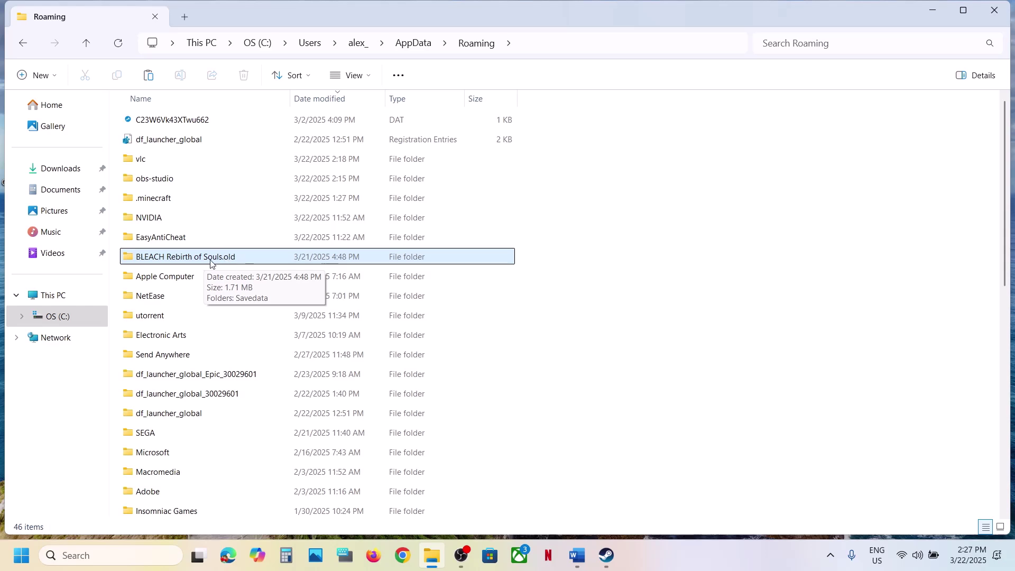
Switch to Steam, return to the Word notes, and highlight the NVIDIA and AMD driver links in Step 8
click(606, 556)
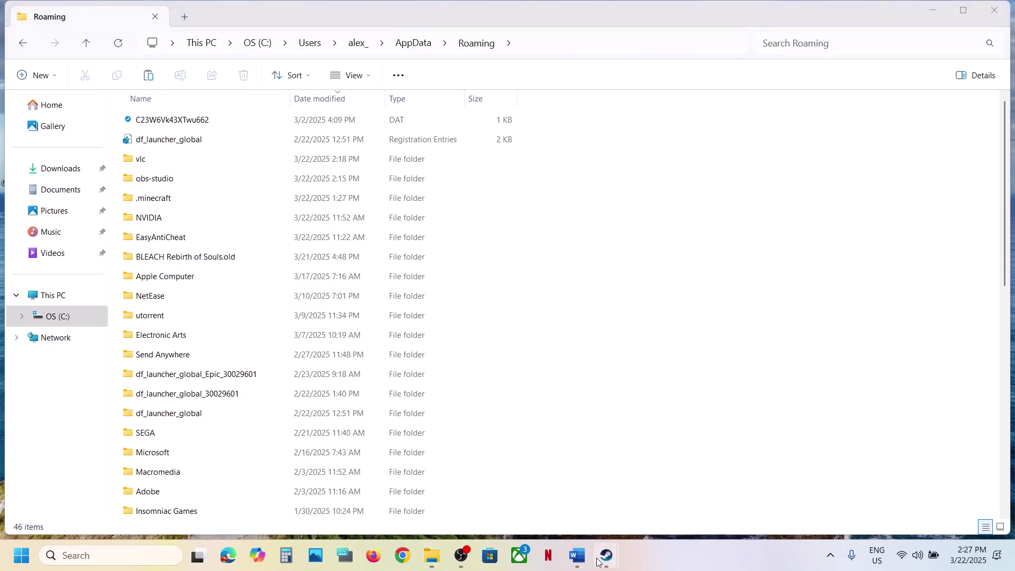
click(578, 516)
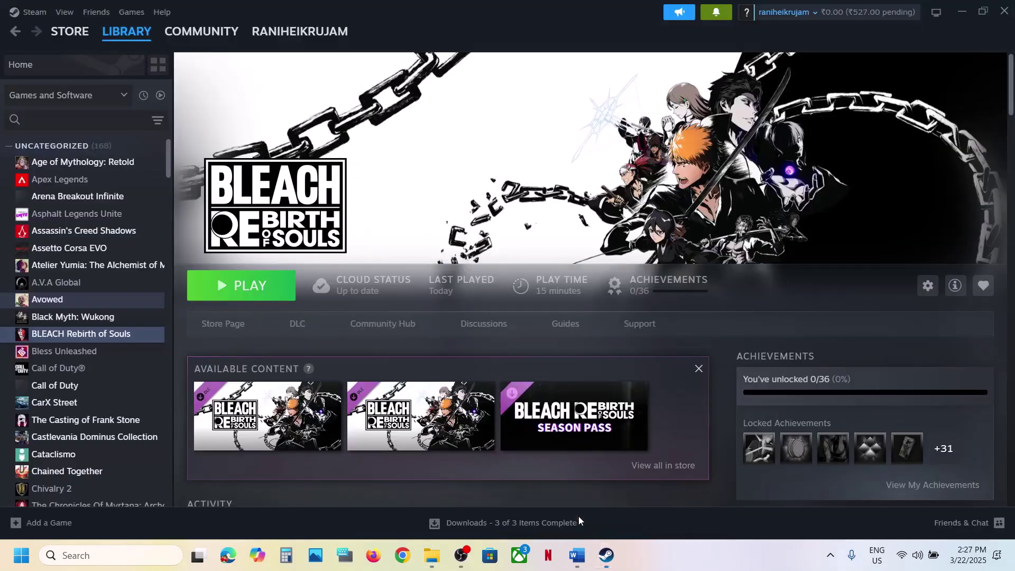
click(579, 560)
scroll(421, 383, down, 5)
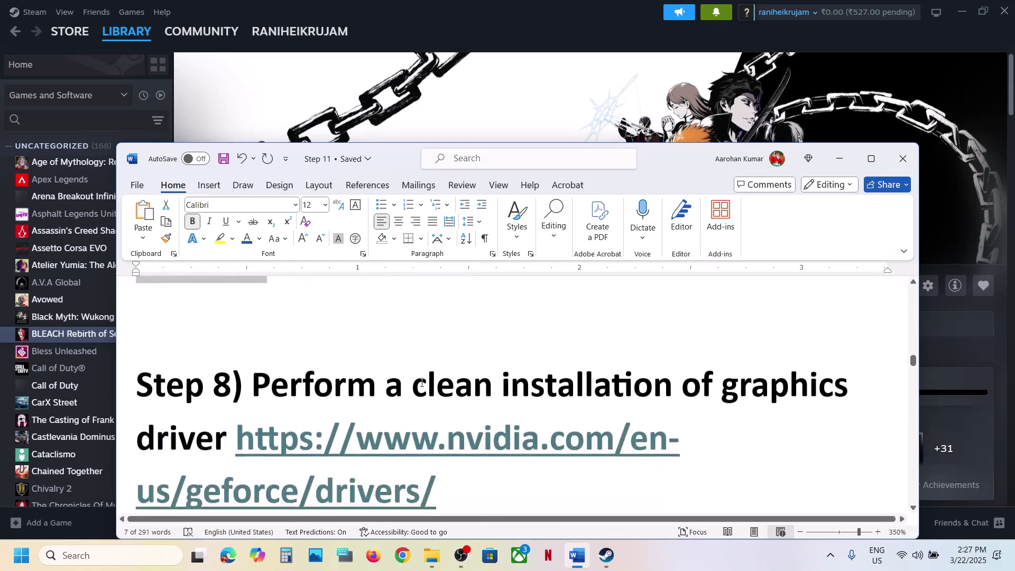
scroll(422, 383, down, 1)
drag(267, 354, 478, 377)
scroll(544, 370, down, 3)
double_click(473, 376)
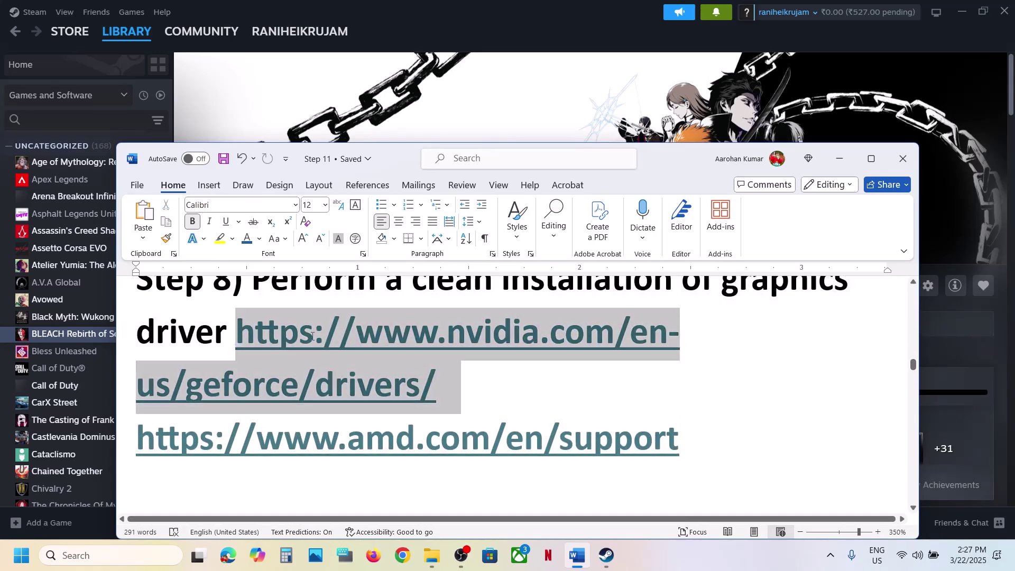
shift+click(696, 441)
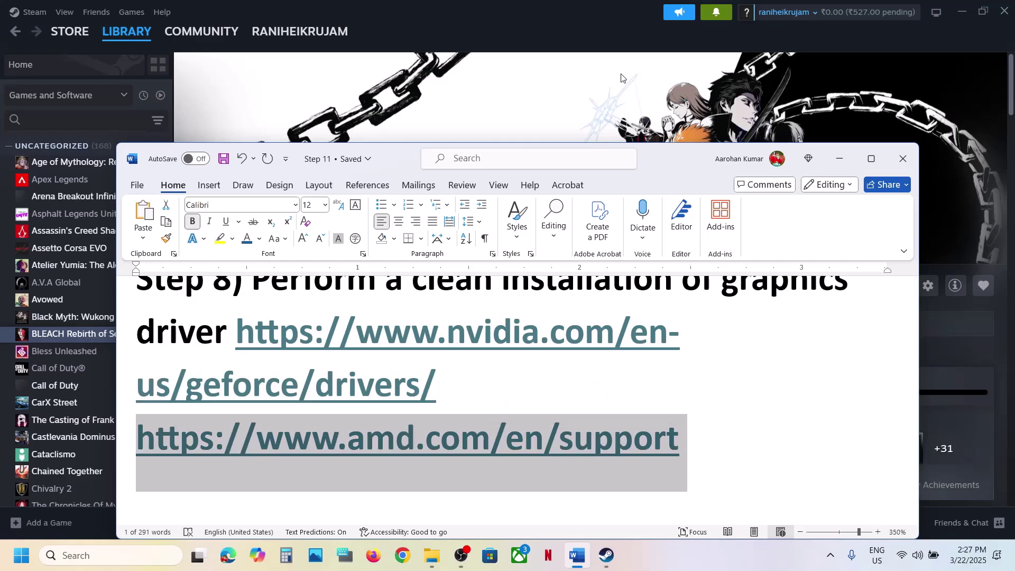
Search the NVIDIA drivers page in the browser for the GeForce RTX 3050 Laptop GPU driver with Windows 11 selected
click(608, 84)
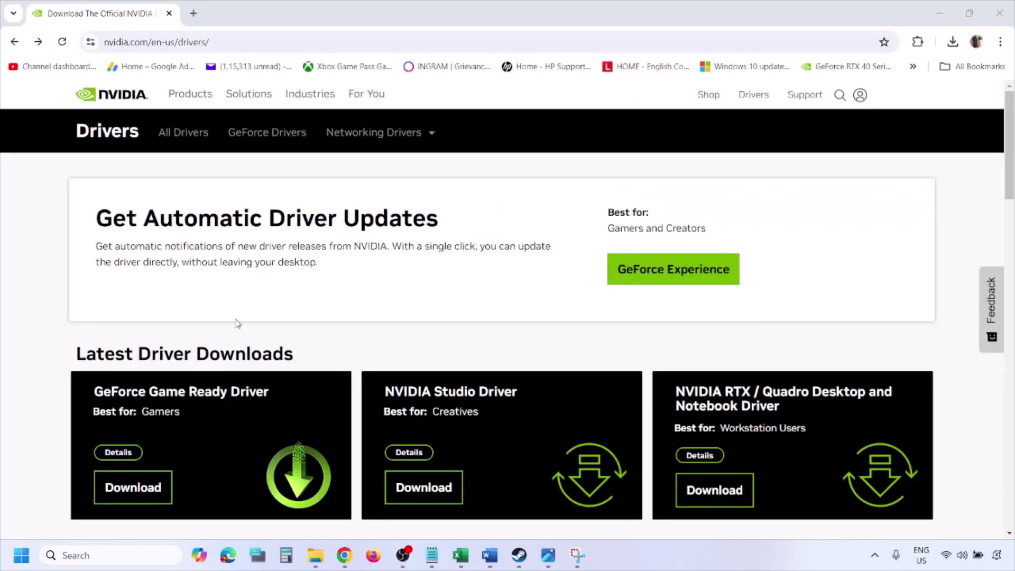
scroll(238, 324, down, 8)
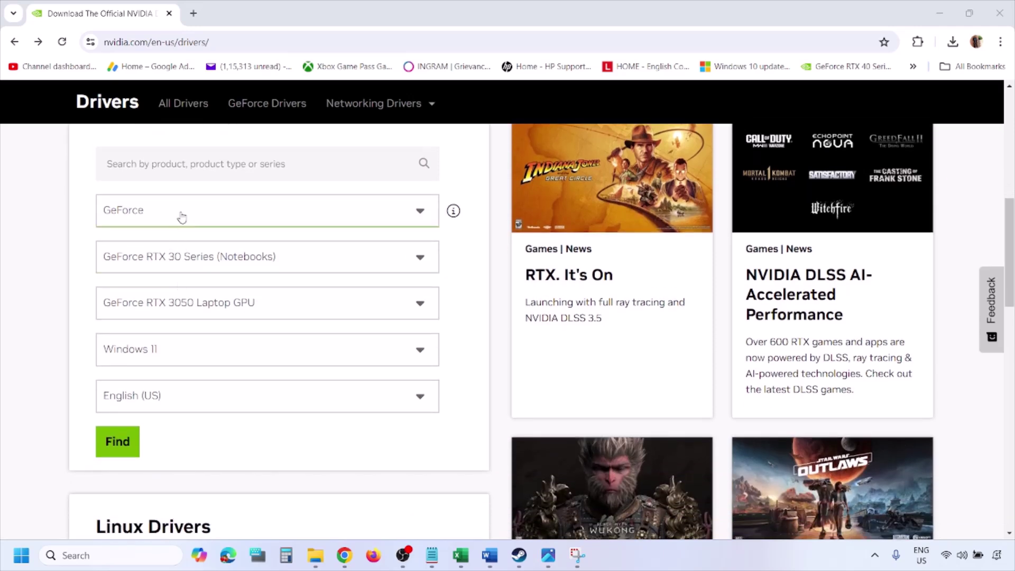
click(168, 354)
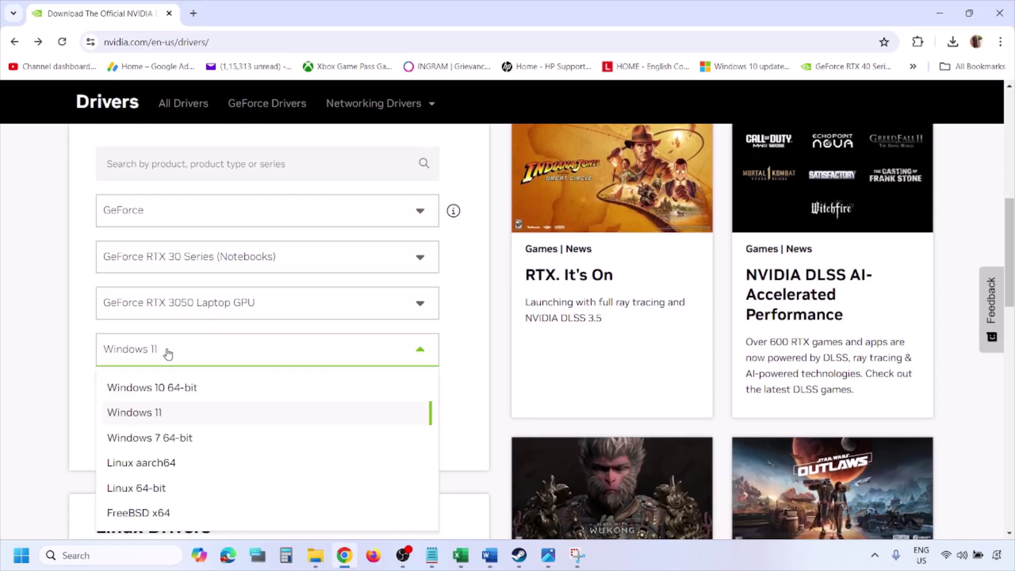
click(149, 416)
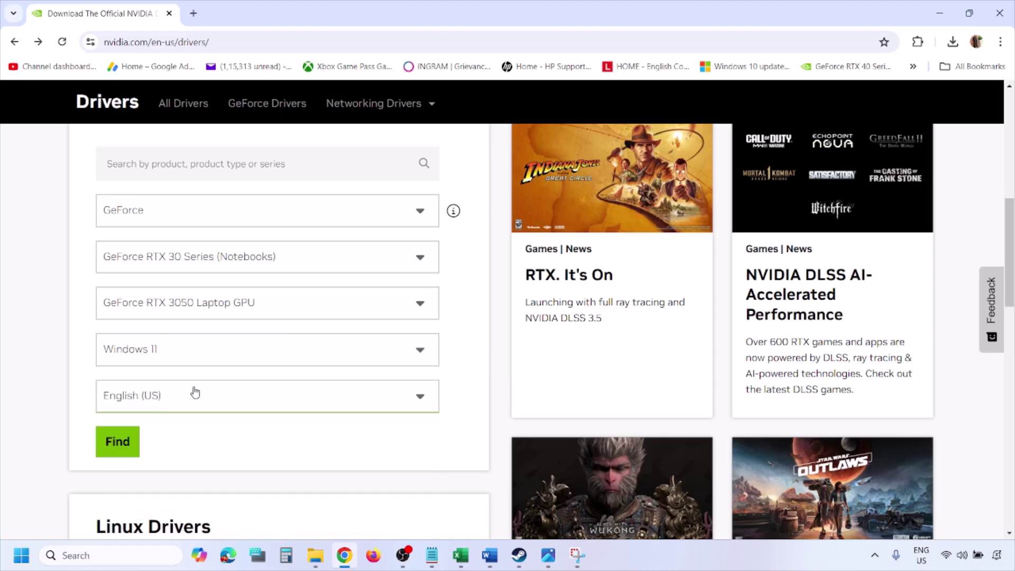
click(122, 445)
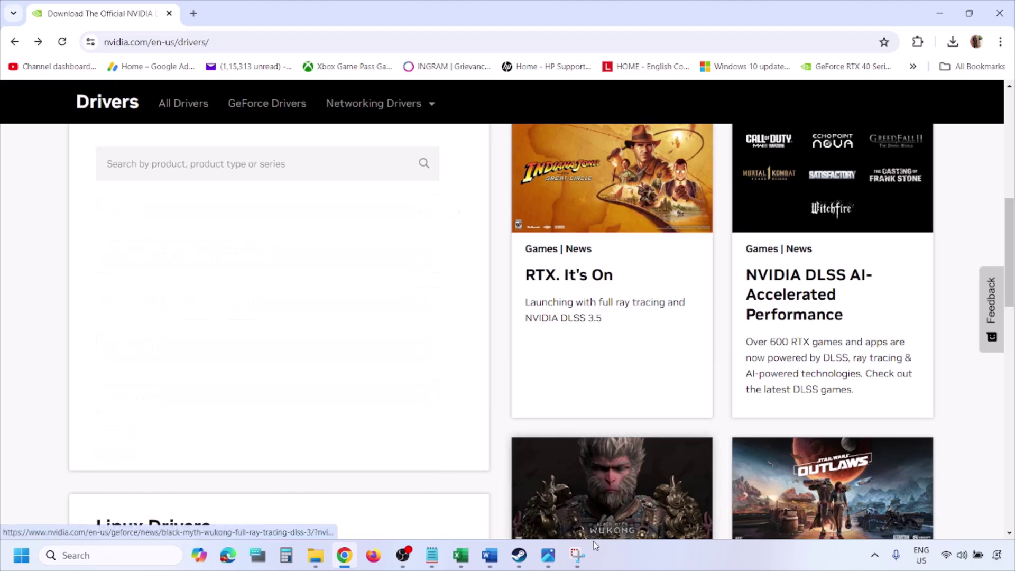
View the saved images 1.png to 5.png in Photos, covering the Game Ready Driver download and the custom clean installation options
click(548, 555)
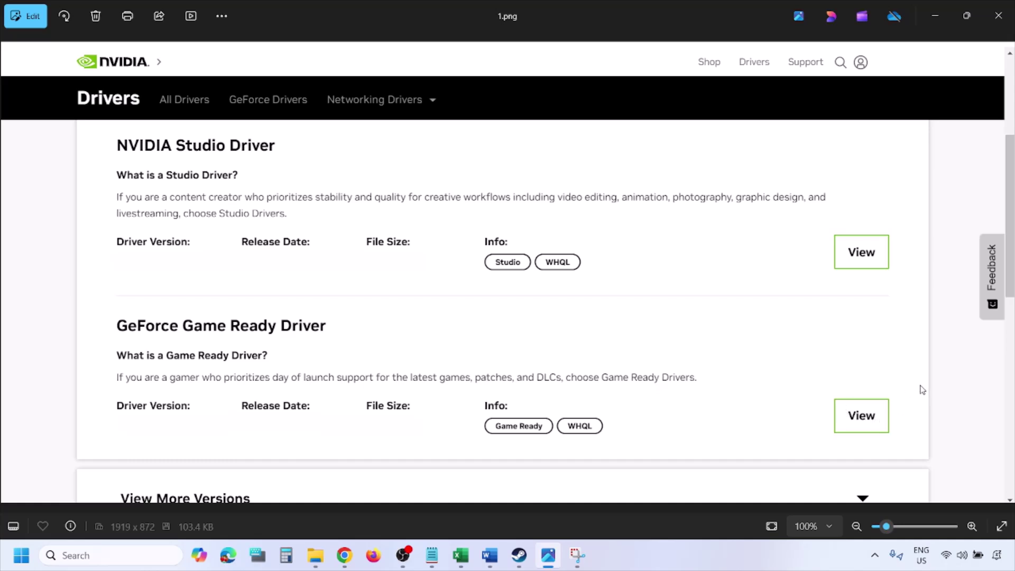
key(Right)
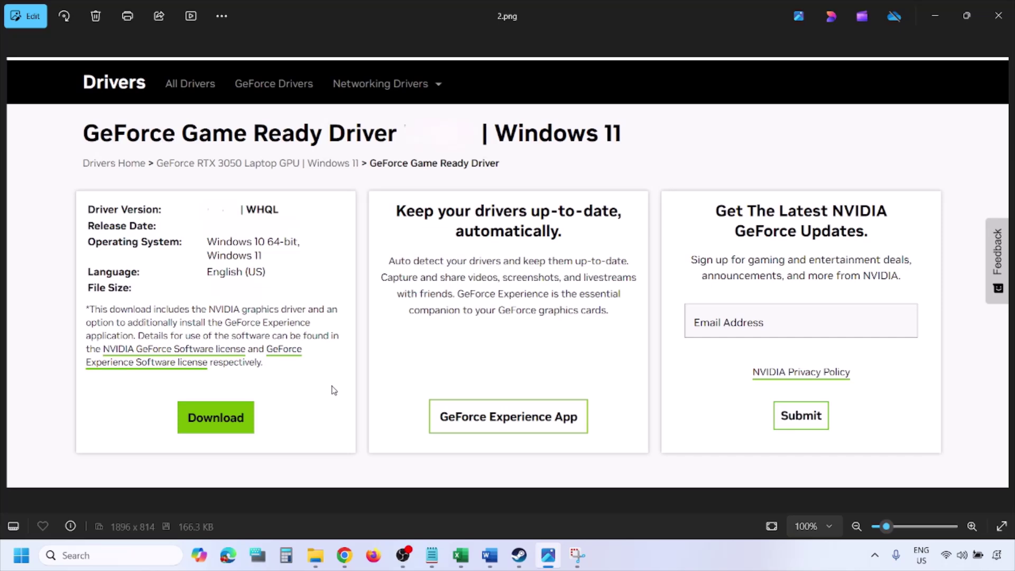
key(Right)
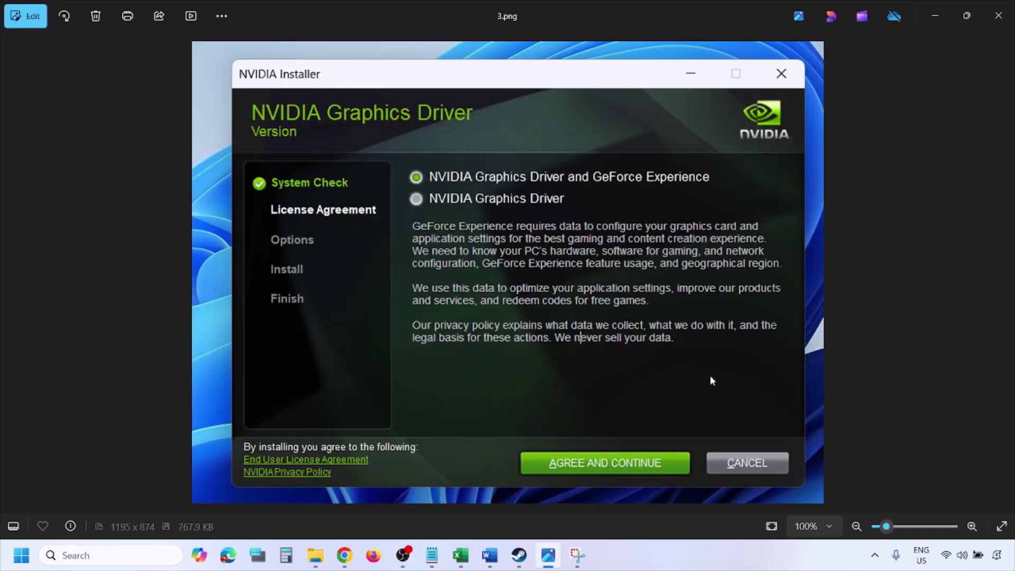
key(Right)
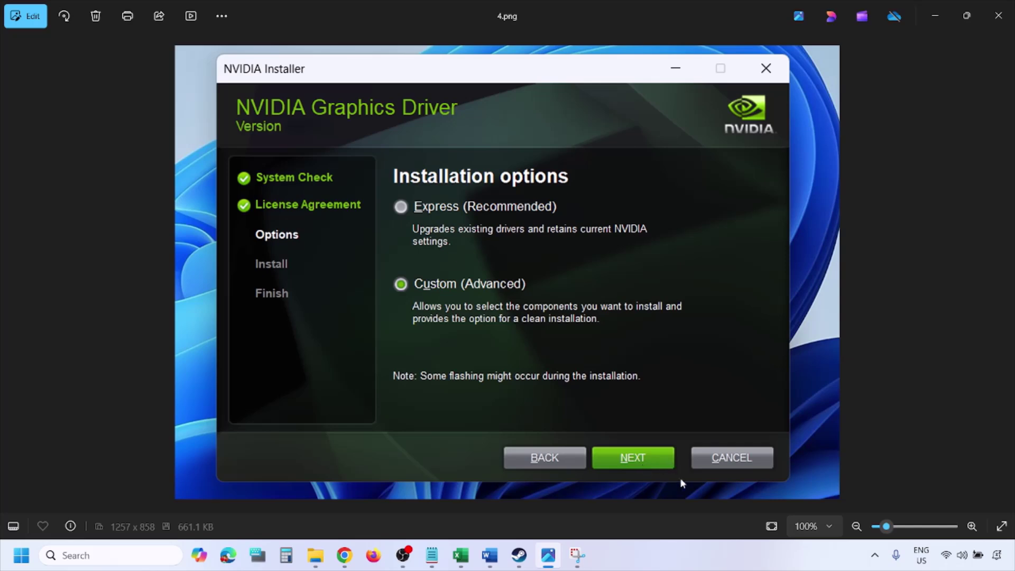
key(Right)
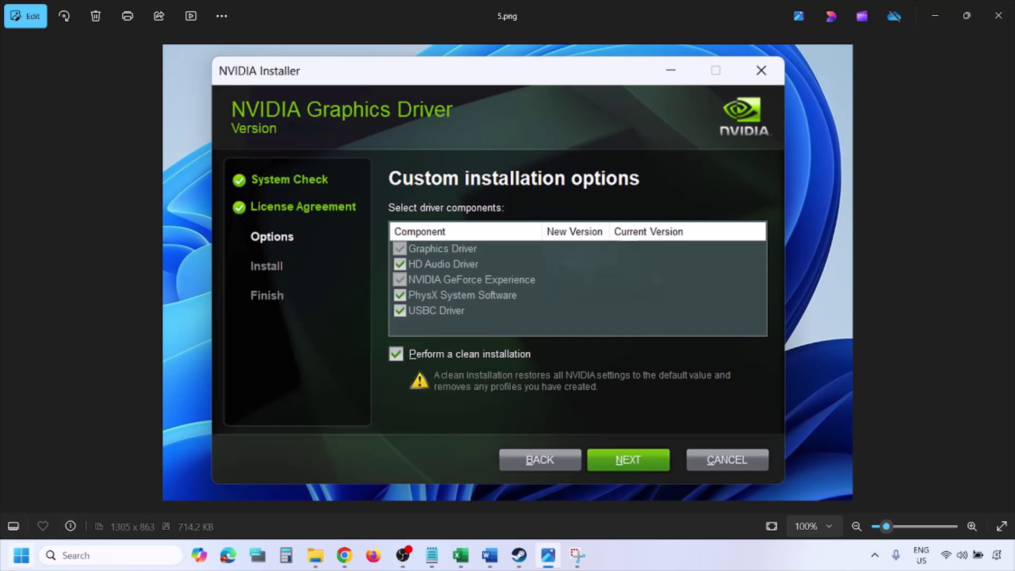
click(21, 555)
click(384, 509)
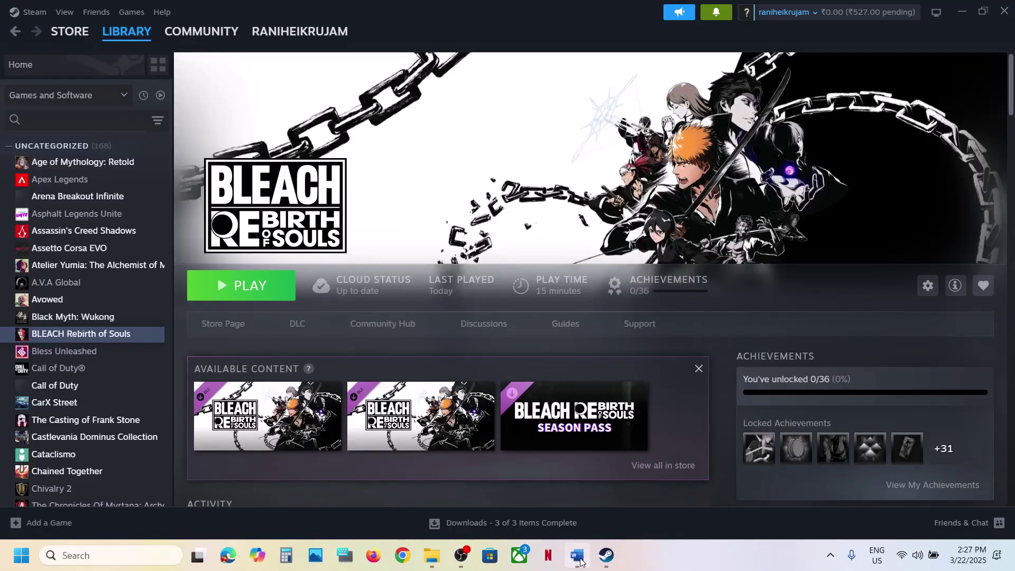
Return to the Word notes and highlight the AMD support link in Step 8
click(577, 555)
click(279, 442)
click(700, 447)
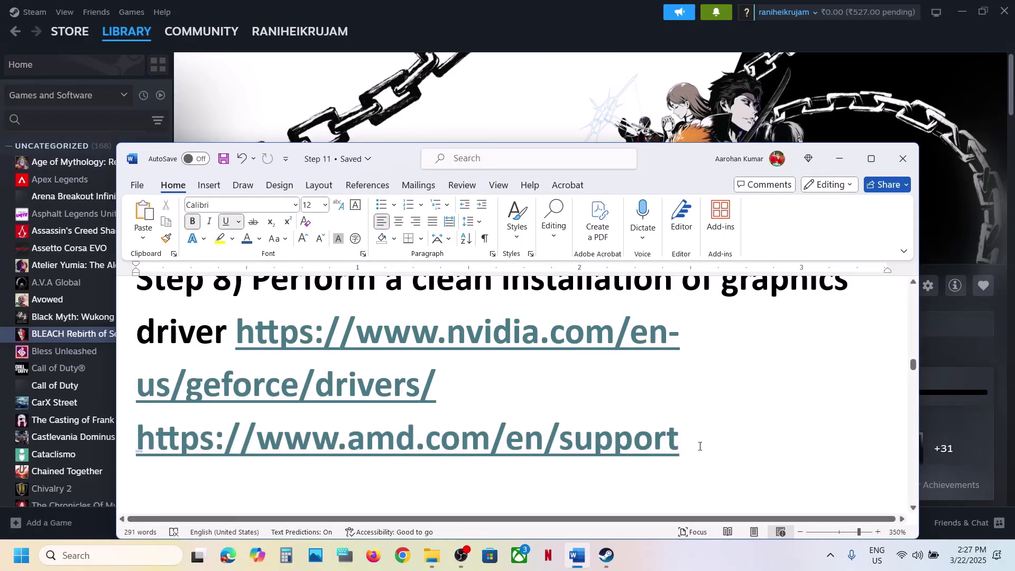
drag(688, 436, 229, 434)
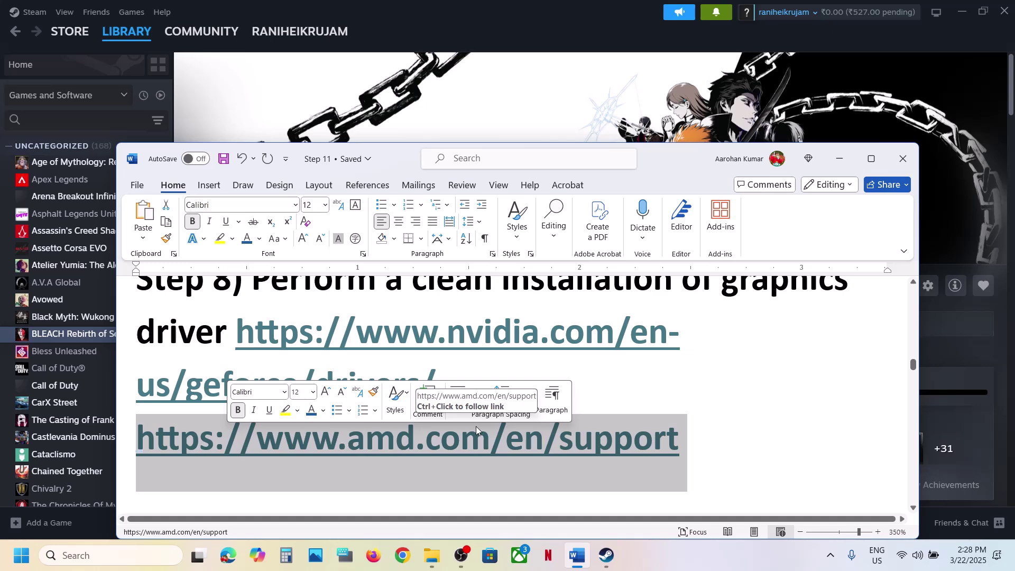
Switch from the Step 9 notes to Steam and set the launch option of BLEACH Rebirth of Souls to -dx11
scroll(475, 426, down, 3)
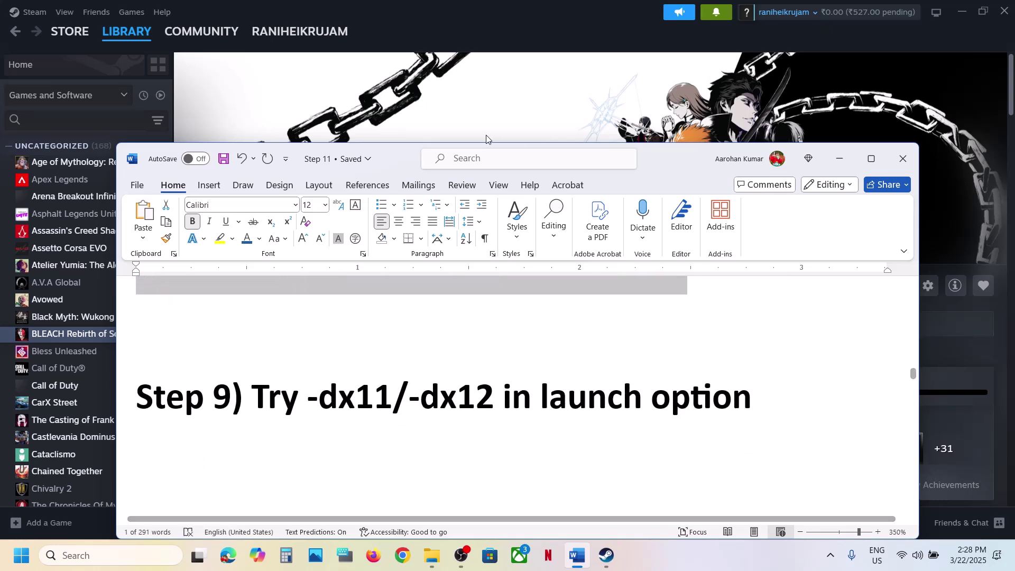
click(485, 139)
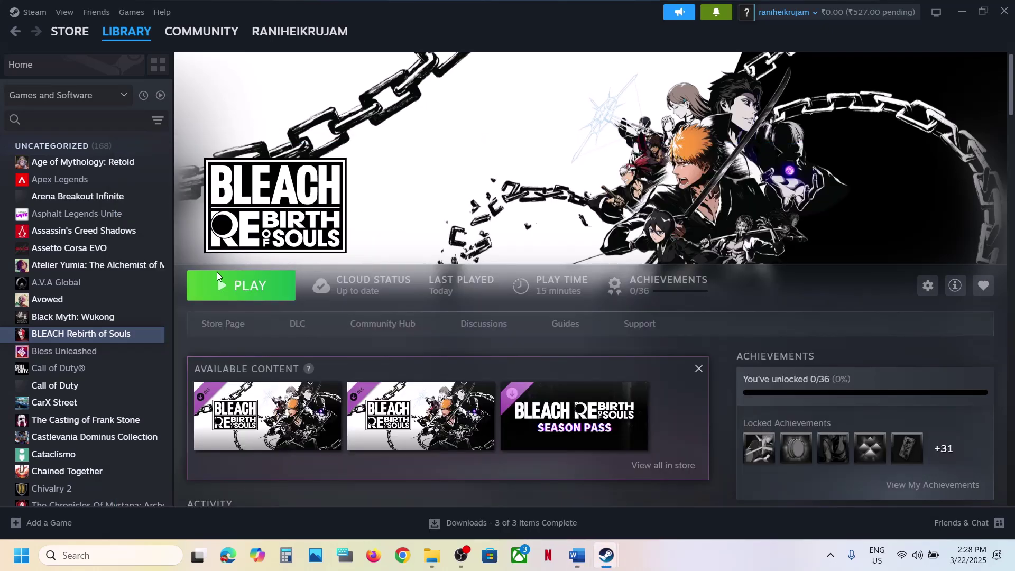
right_click(109, 333)
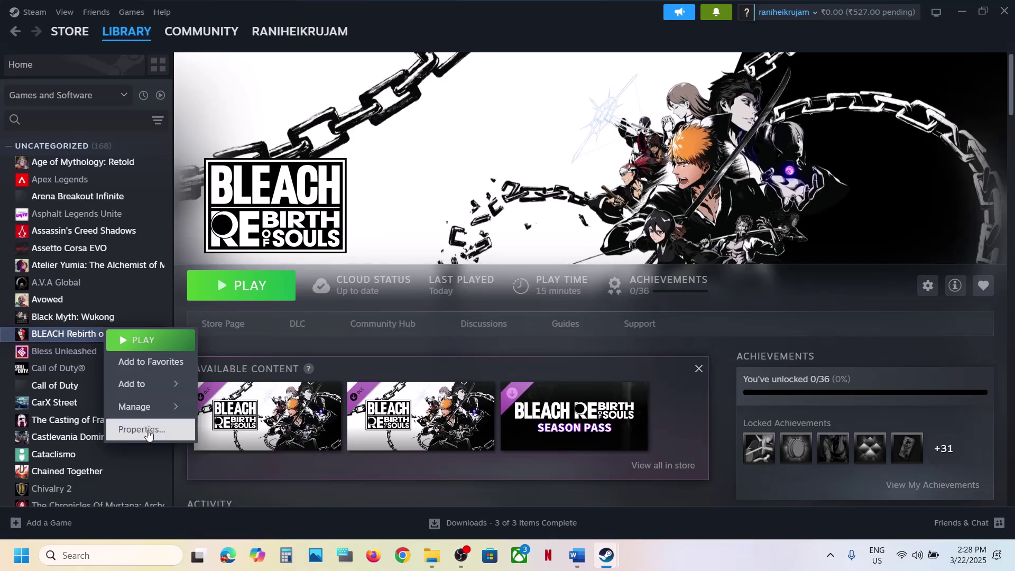
click(148, 430)
click(401, 352)
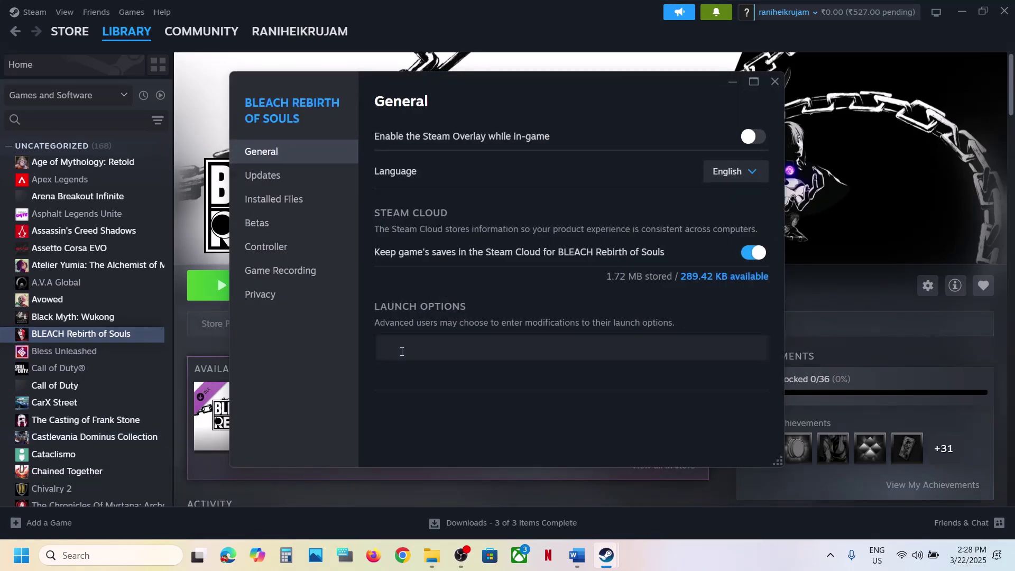
text(-dx11)
click(445, 395)
click(775, 82)
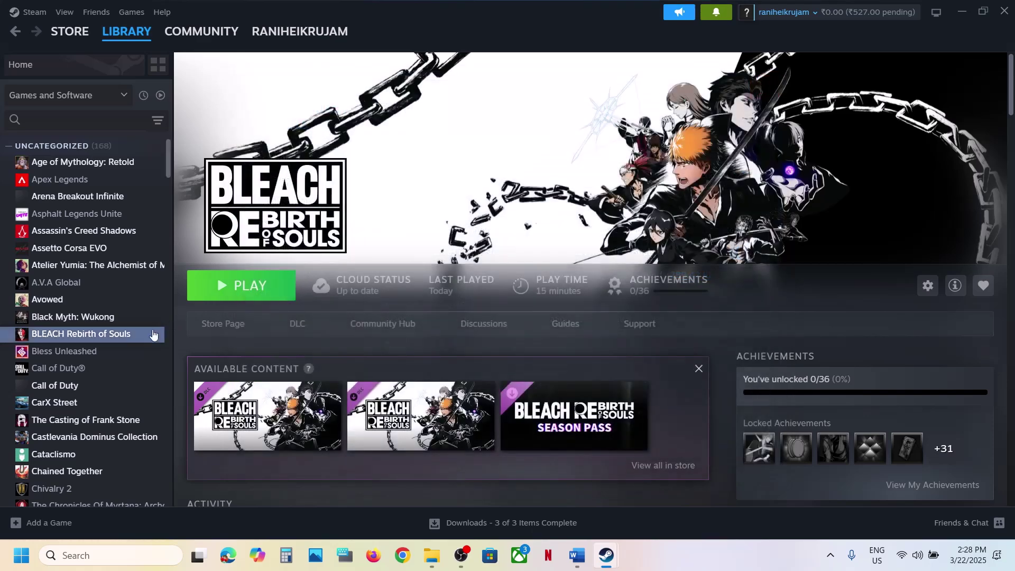
Reopen the properties of BLEACH Rebirth of Souls and change the launch option to -dx12
right_click(141, 341)
click(164, 437)
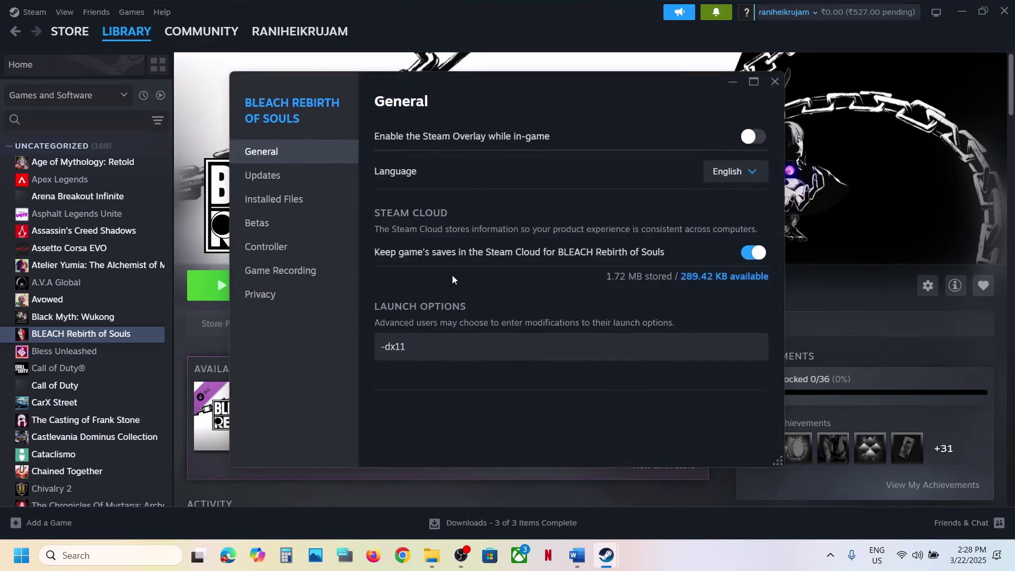
click(432, 344)
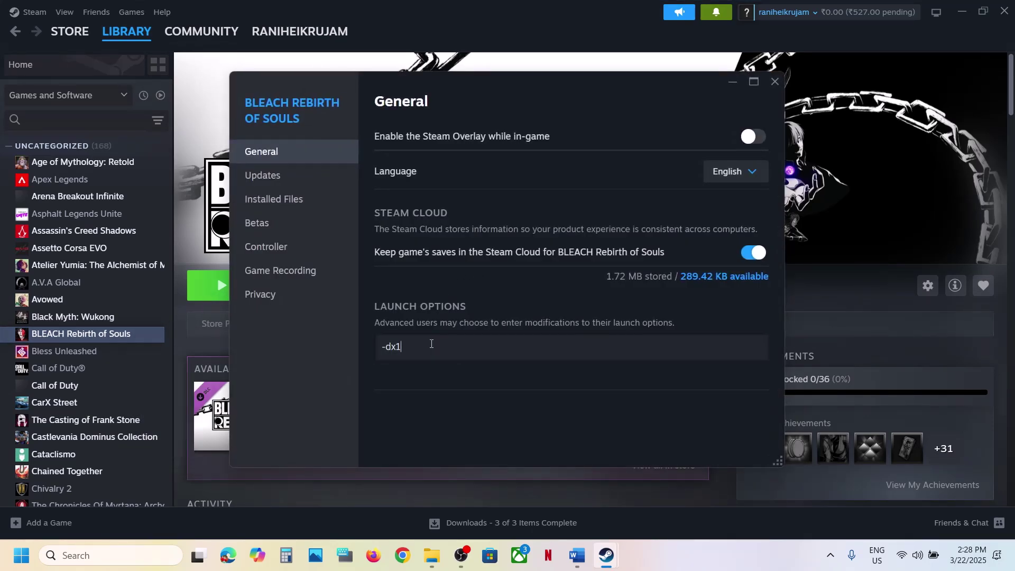
click(465, 398)
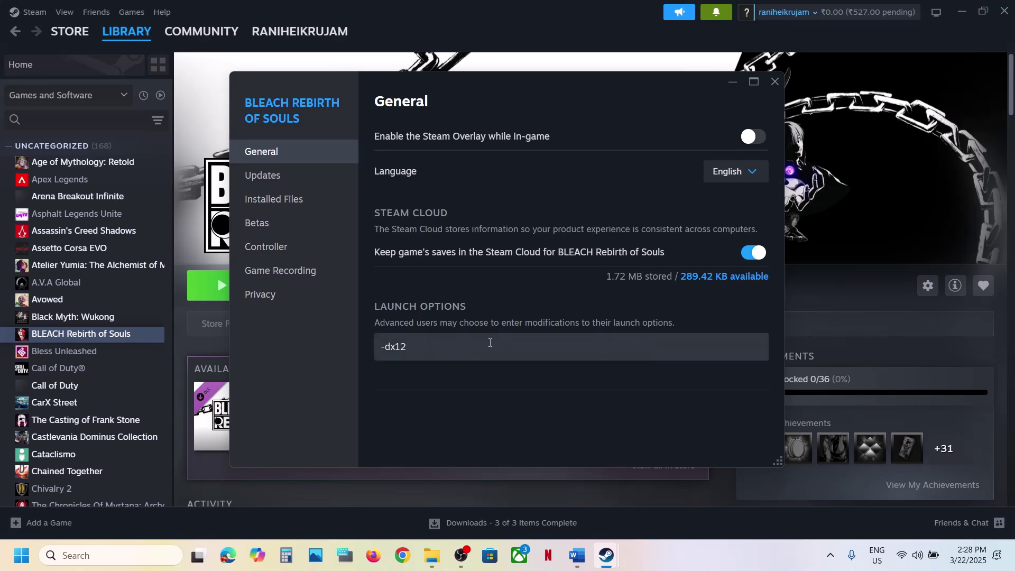
Clear the launch options of BLEACH Rebirth of Souls and close its properties
drag(485, 351, 313, 367)
key(BackSpace)
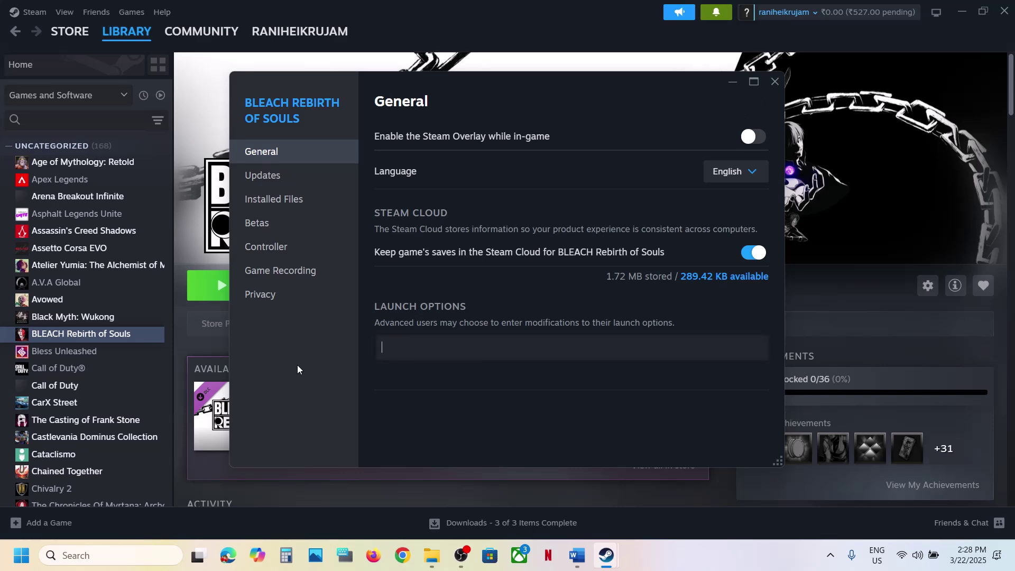
click(415, 421)
click(775, 81)
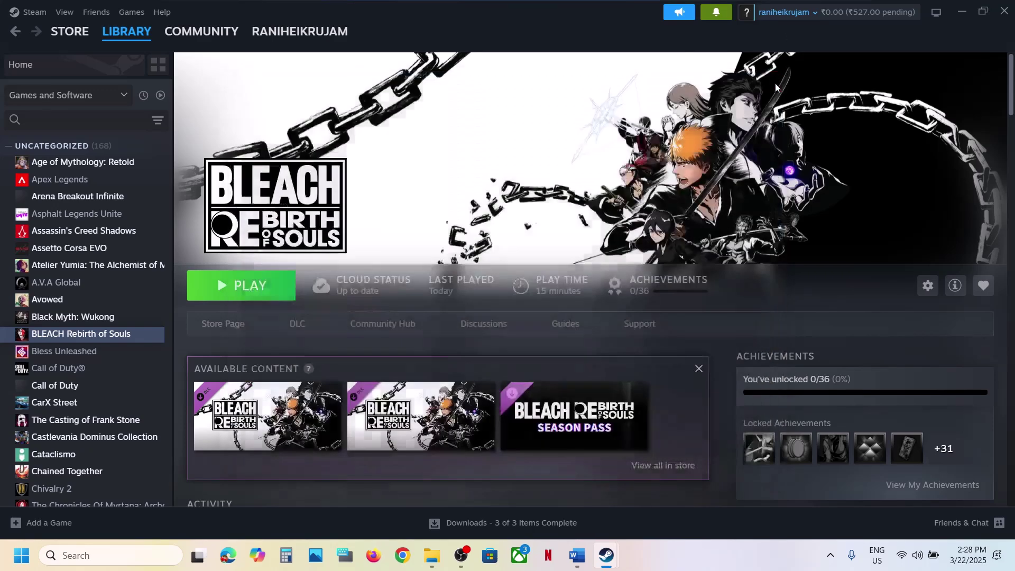
Return to the Word notes, maximize the window, and highlight the Step 10 instructions on unplugging extra devices and controllers
click(581, 566)
scroll(370, 357, down, 5)
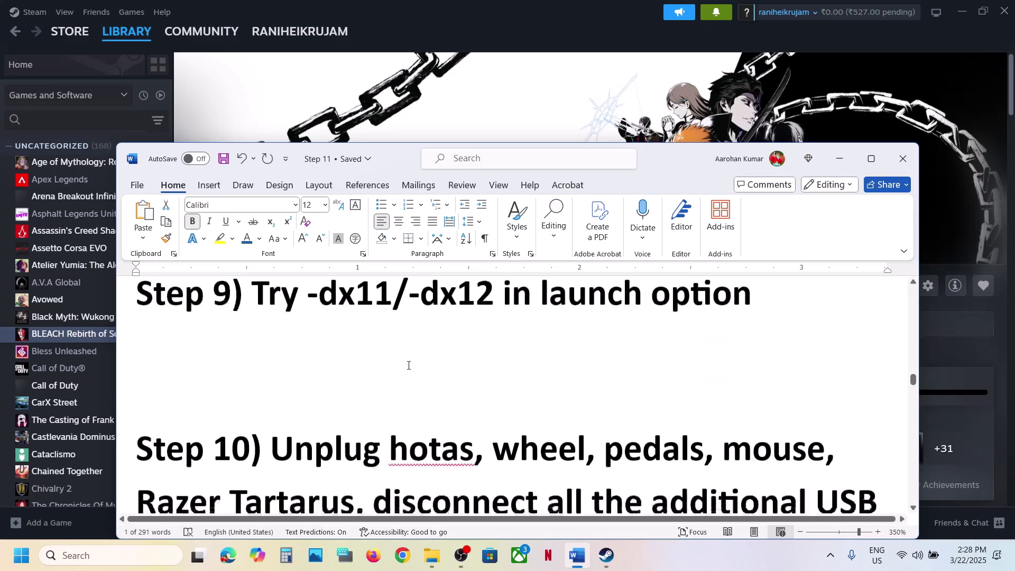
click(871, 159)
drag(170, 197, 816, 299)
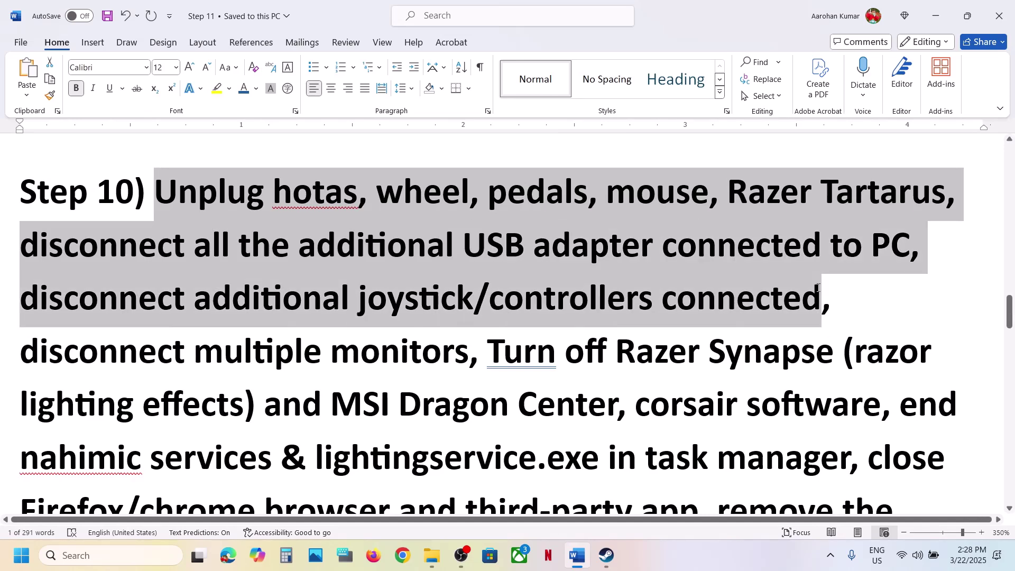
click(182, 297)
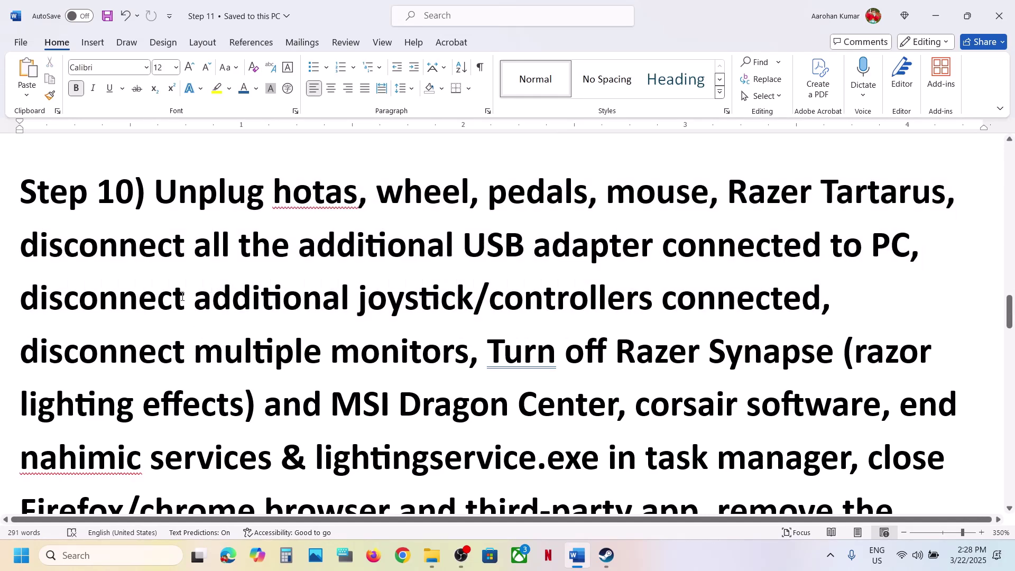
drag(173, 297, 680, 248)
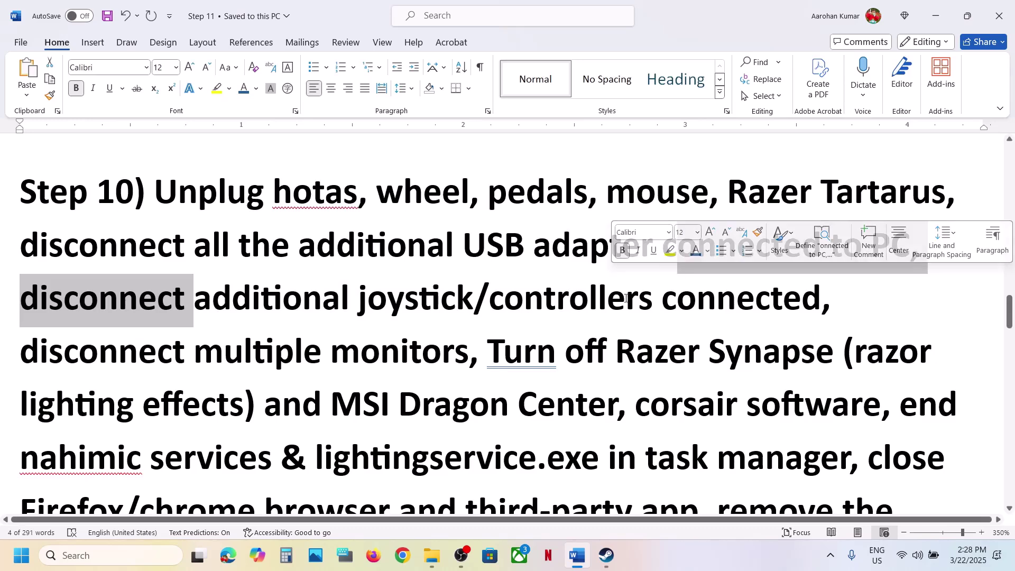
Highlight the Step 10 instructions from turning off Razer Synapse to removing the undervolt, and go on to Step 11
drag(69, 357, 671, 249)
scroll(672, 249, up, 5)
scroll(666, 253, down, 1)
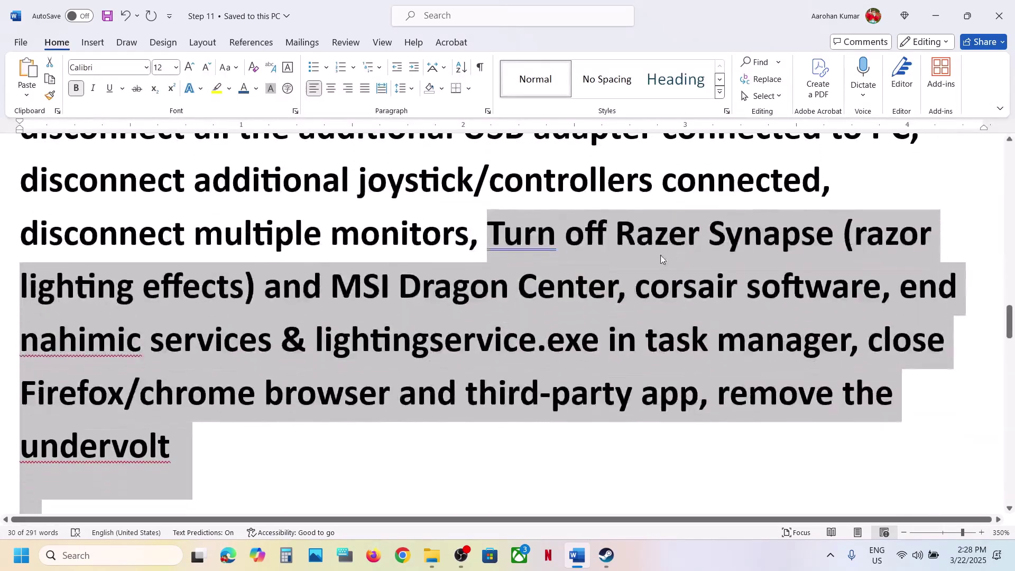
click(717, 381)
drag(716, 381, 199, 459)
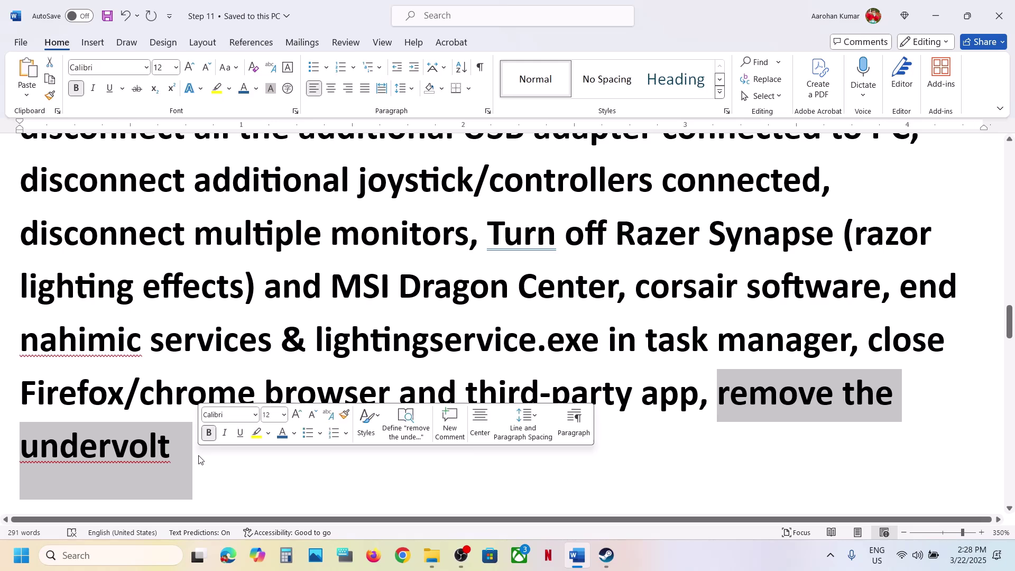
click(199, 460)
scroll(199, 456, down, 4)
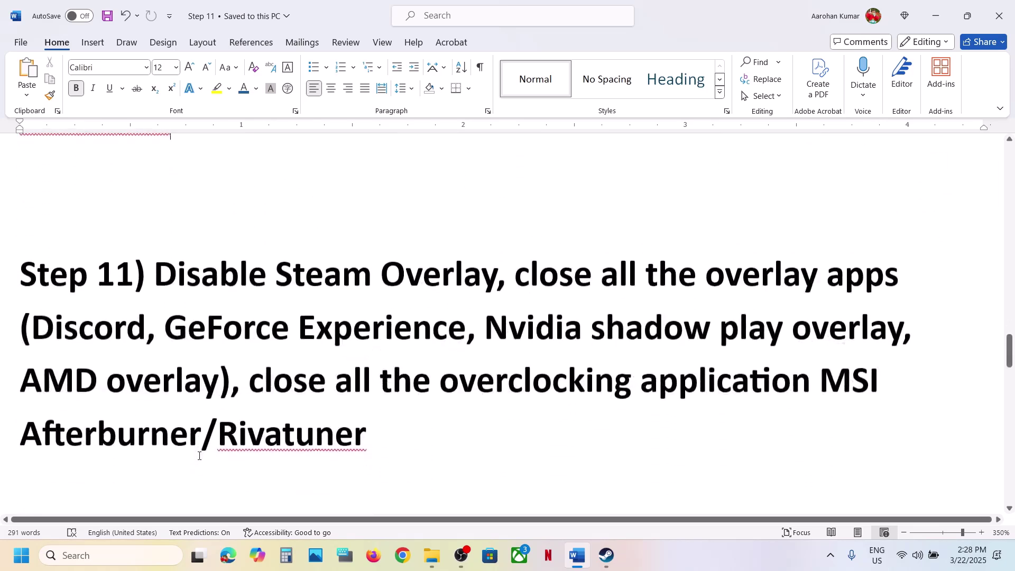
Switch to Steam and check the in-game Steam Overlay setting in the properties of BLEACH Rebirth of Souls
click(607, 555)
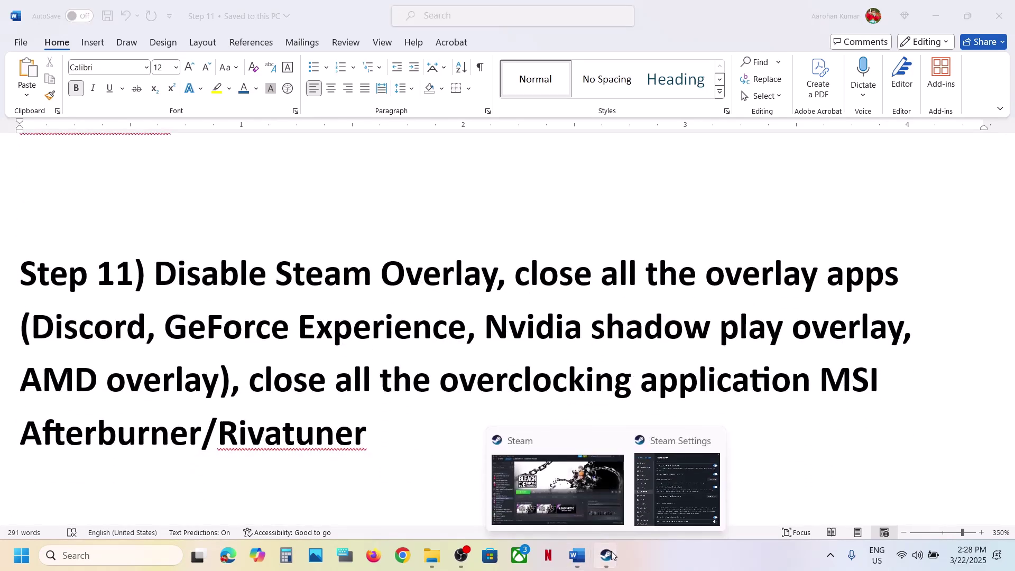
click(568, 490)
right_click(129, 335)
mouse_move(159, 416)
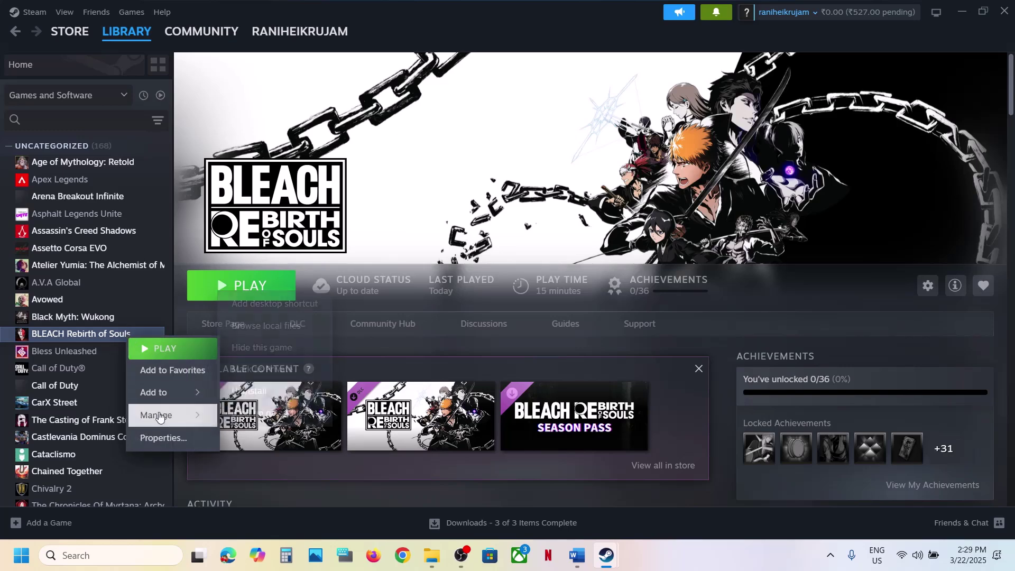
click(163, 438)
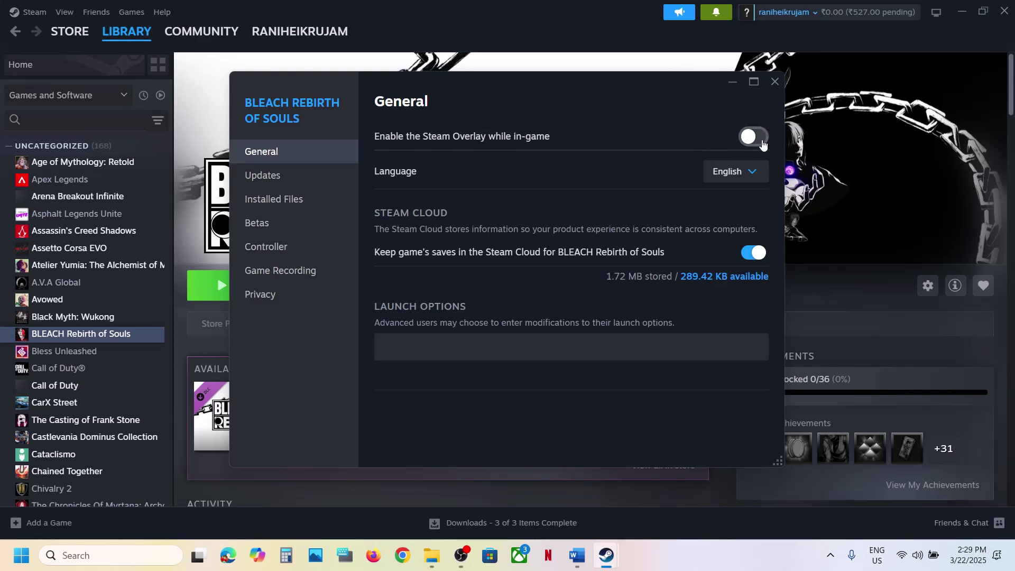
click(775, 82)
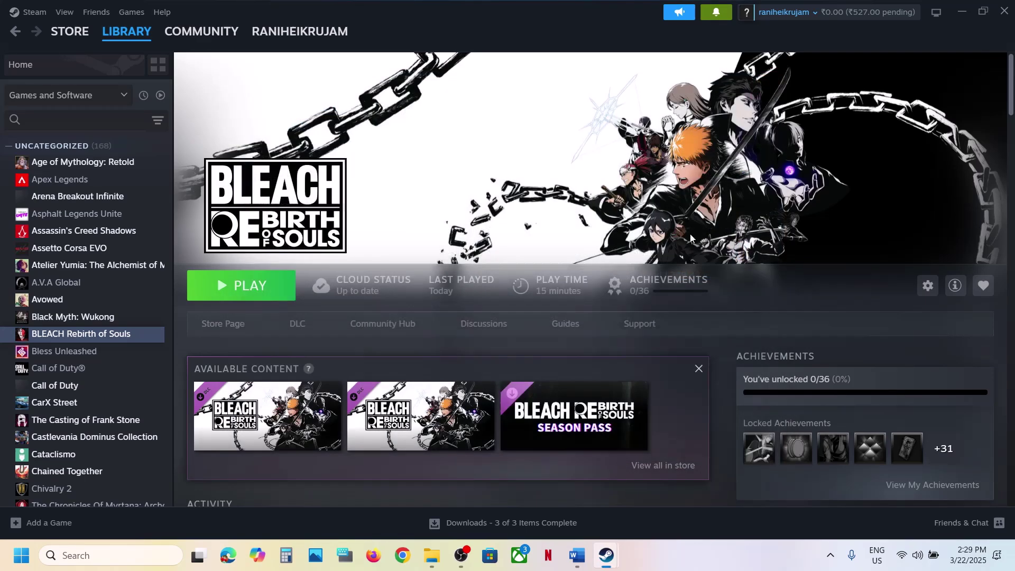
Highlight Discord in Step 11 of the Word notes, and check the overlay settings in the NVIDIA app
click(576, 555)
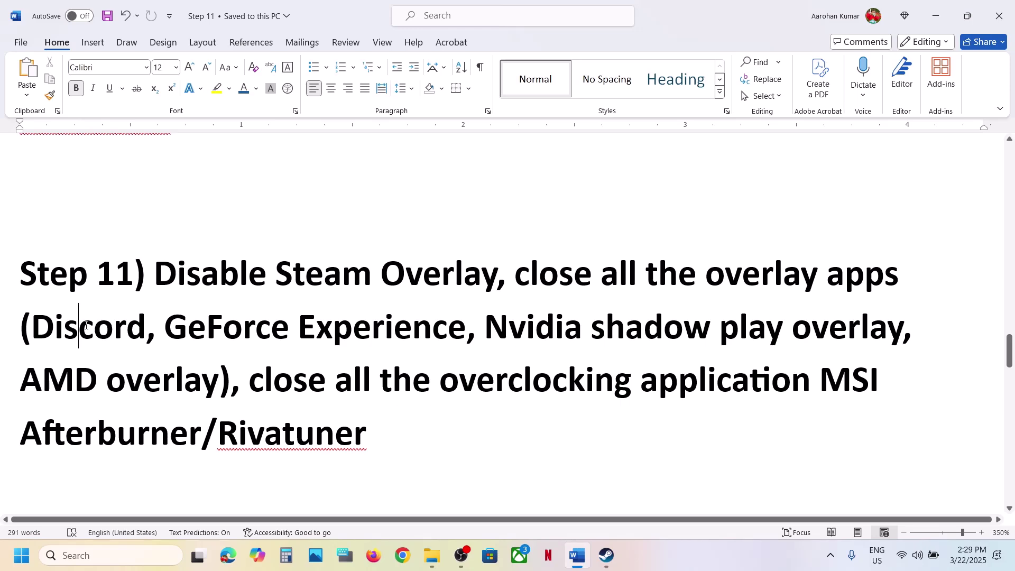
double_click(86, 325)
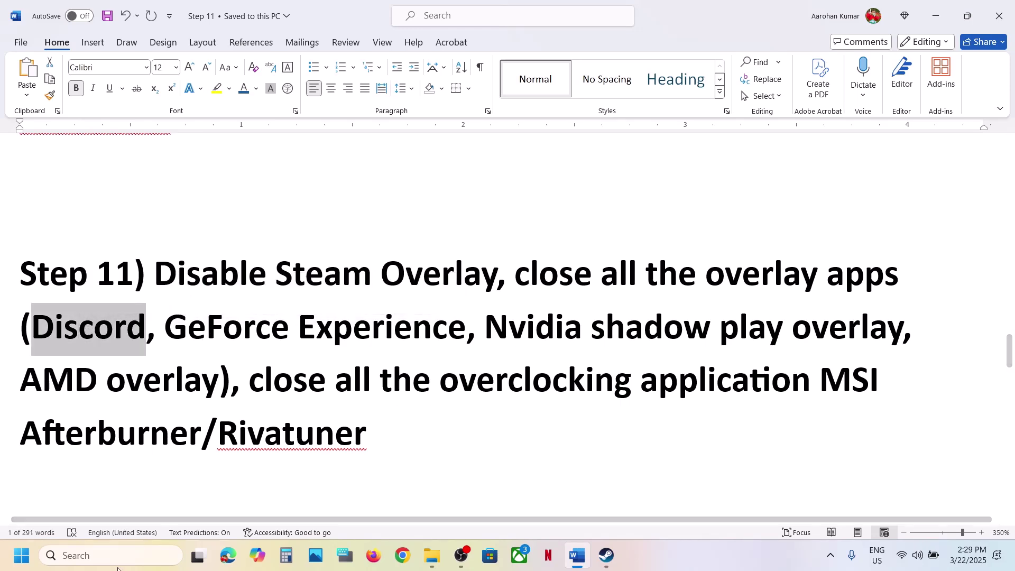
click(108, 554)
text(nvi)
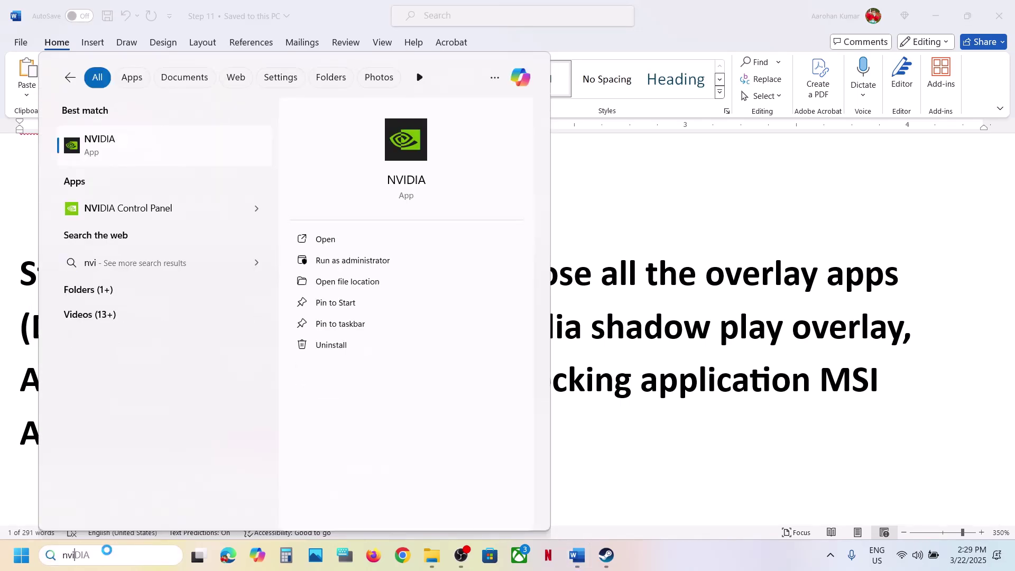
key(Return)
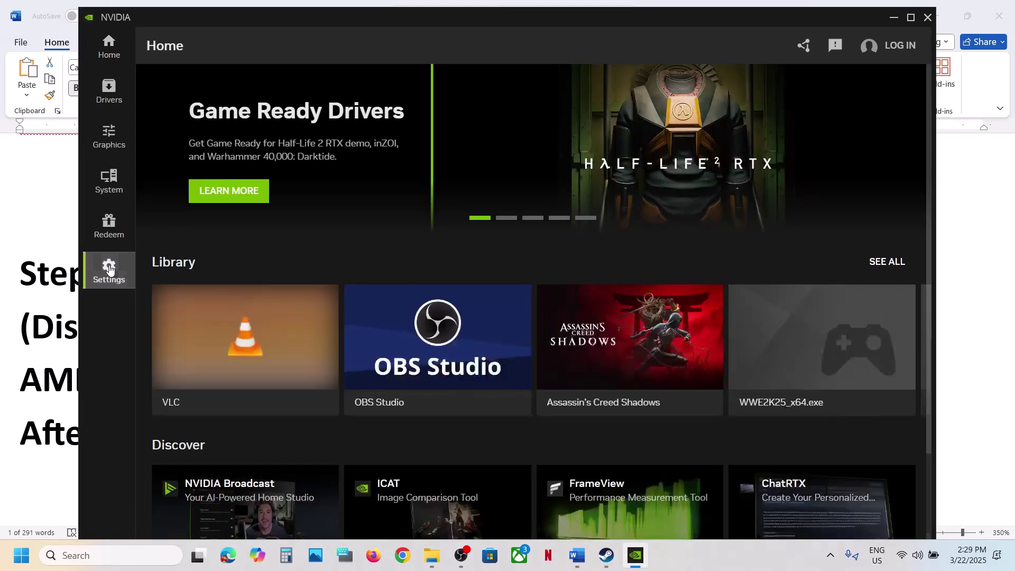
click(107, 272)
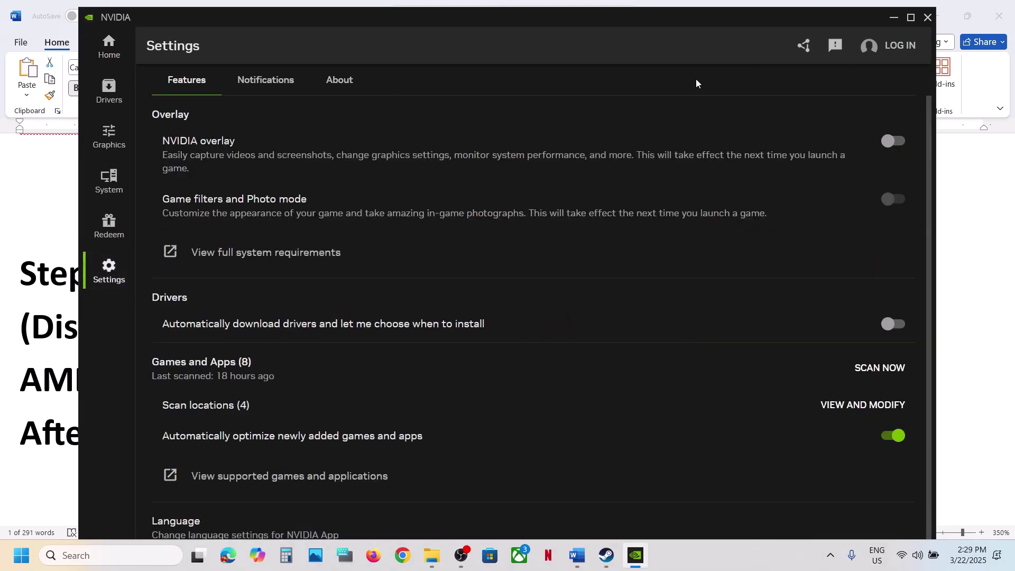
click(928, 19)
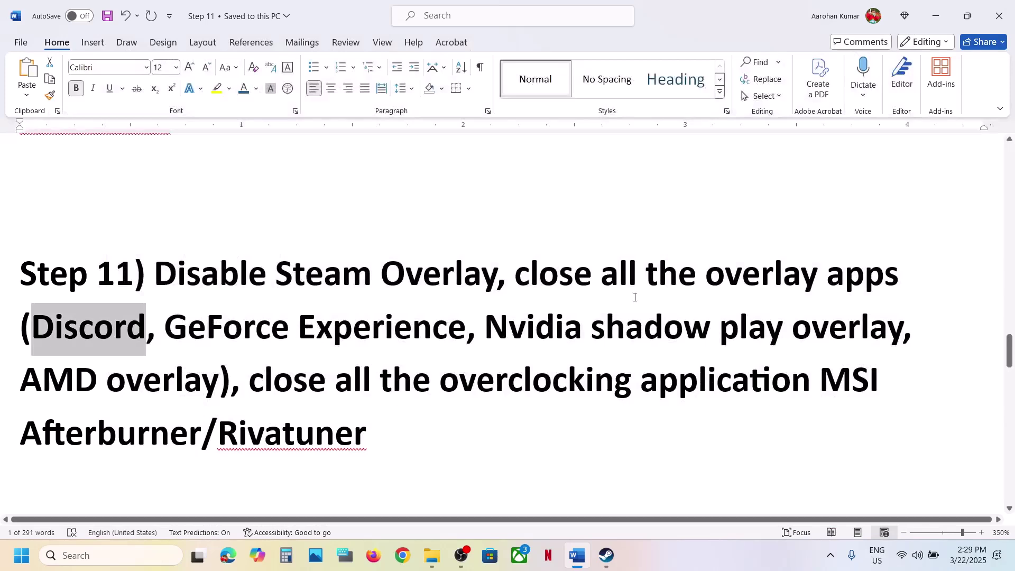
Highlight the Step 11 instructions on closing overlay apps and overclocking applications such as MSI Afterburner/Rivatuner
drag(517, 275, 401, 433)
click(262, 392)
click(401, 433)
Copy the Microsoft Visual C++ link from Step 12 of the notes and open it in Chrome
scroll(401, 429, down, 5)
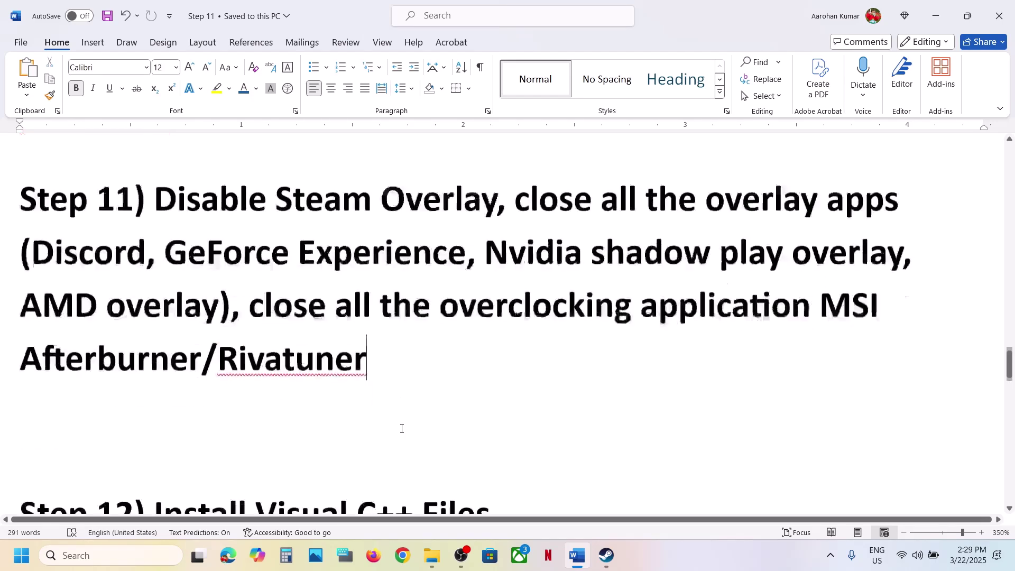
drag(586, 375, 10, 335)
key(ctrl+c)
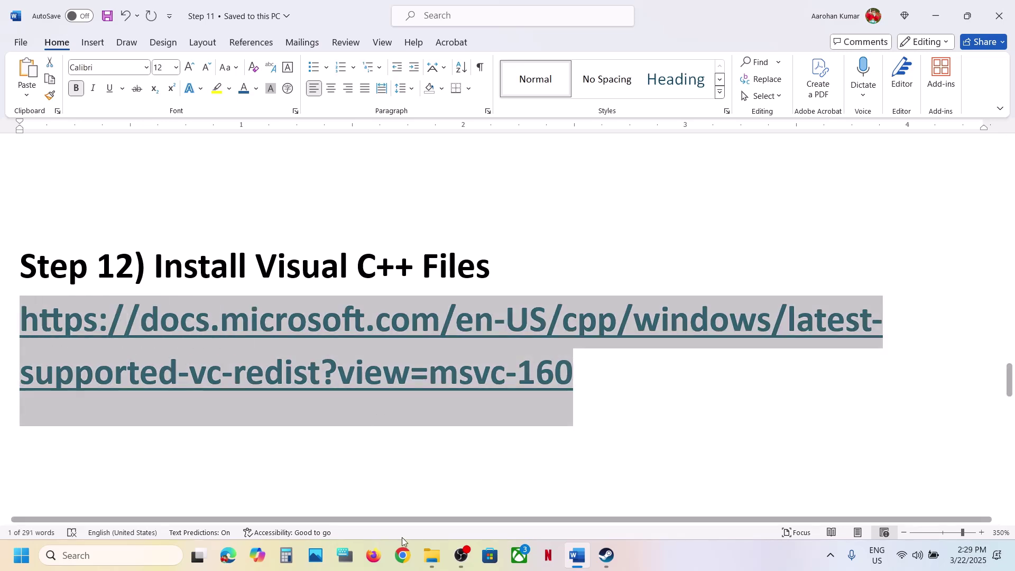
click(402, 555)
key(ctrl+v)
key(Return)
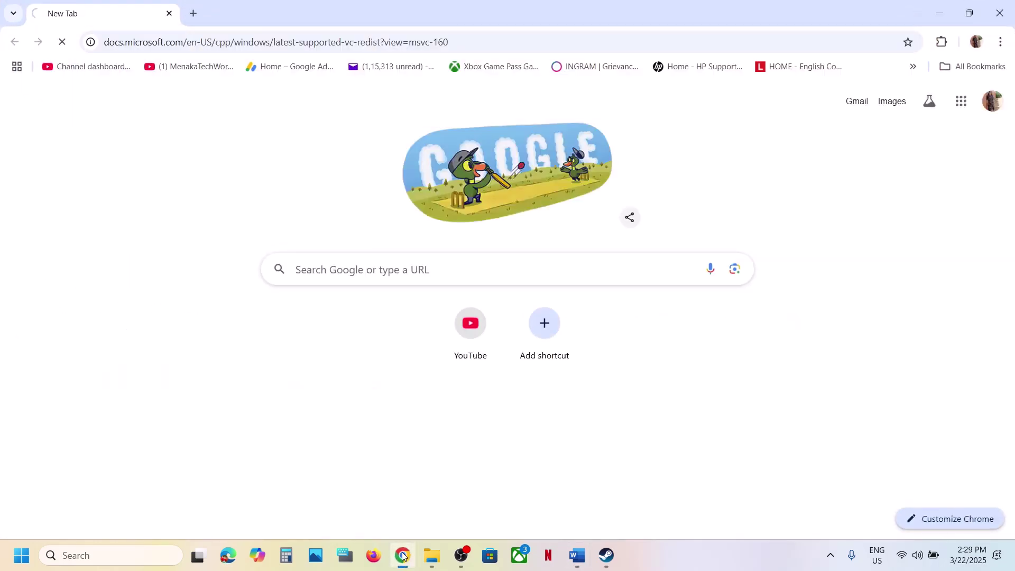
Download the X86 redistributable, vc_redist.x86.exe, from the Visual Studio 2015, 2017, 2019, and 2022 section
scroll(482, 415, down, 8)
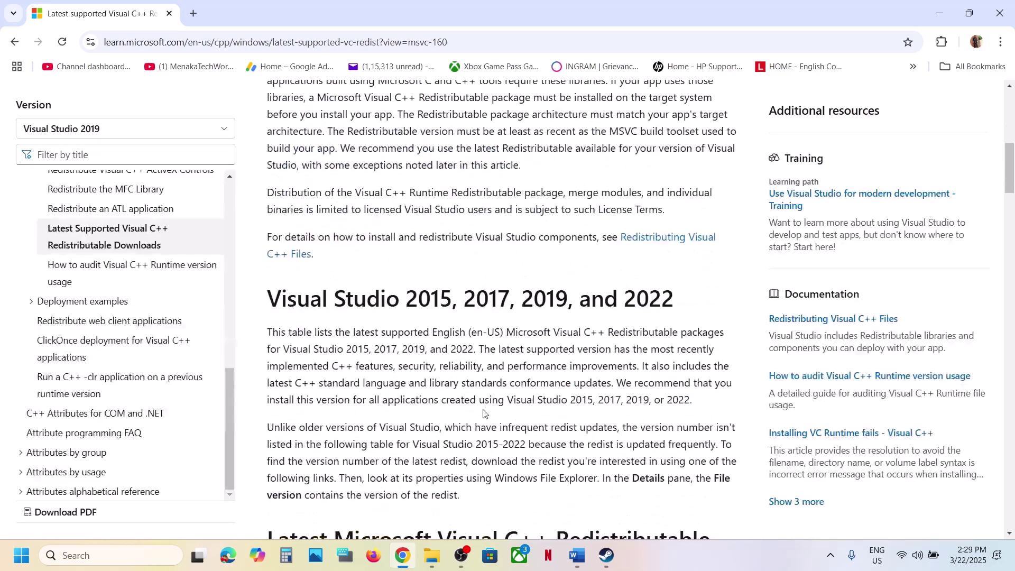
drag(339, 290, 619, 298)
scroll(628, 302, down, 8)
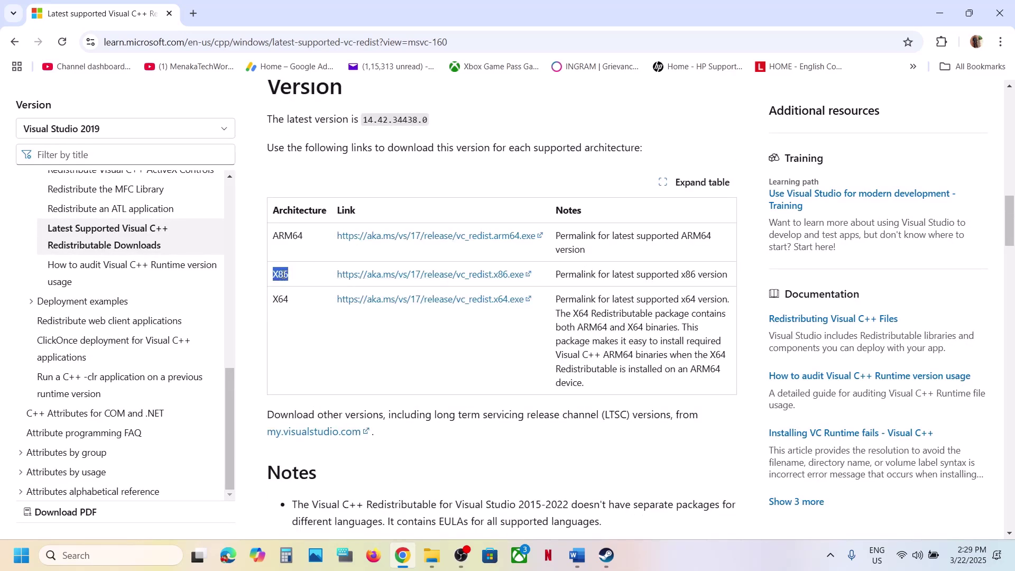
mouse_move(275, 274)
mouse_down()
mouse_move(401, 275)
mouse_move(288, 274)
mouse_up()
click(439, 275)
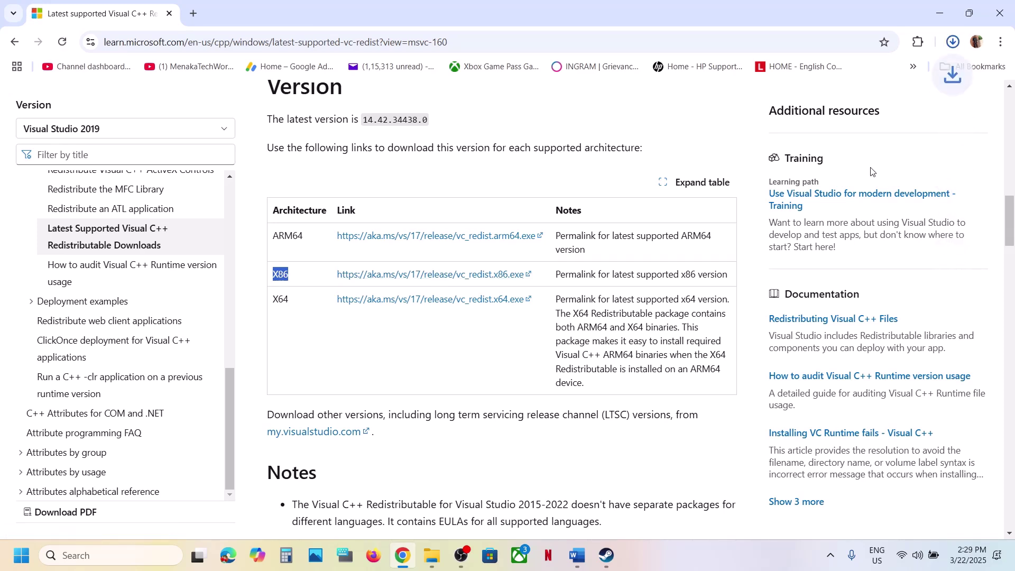
Run the downloaded vc_redist.x86.exe and start the Microsoft Visual C++ 2015-2022 Redistributable (x86) setup
click(886, 80)
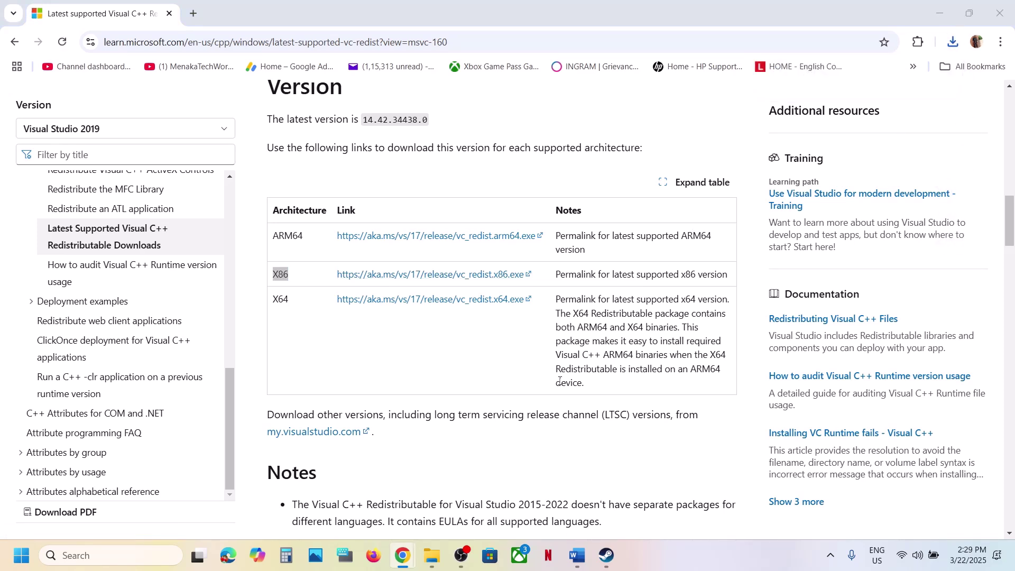
click(524, 350)
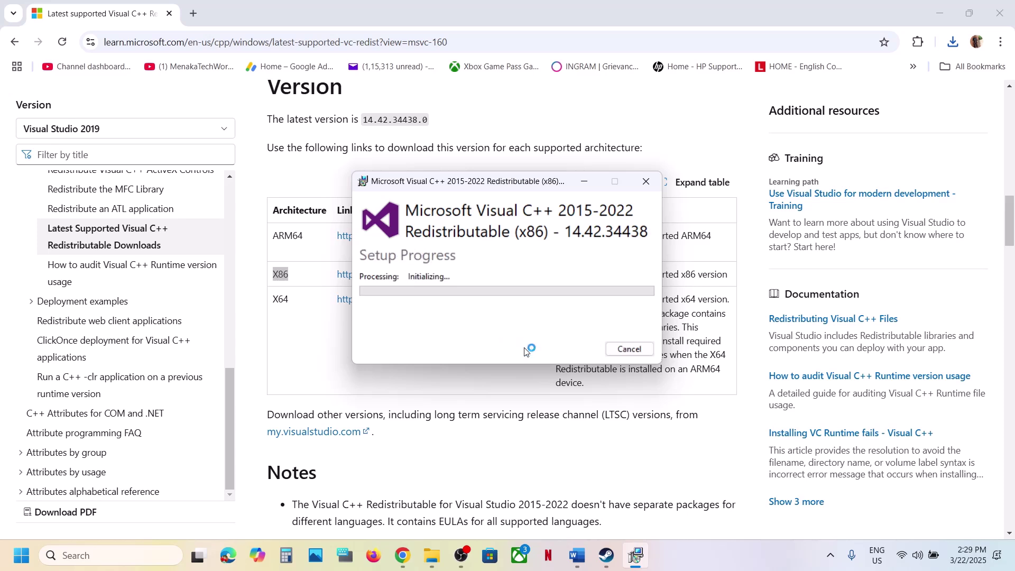
Download the X64 redistributable, vc_redist.x64.exe, and run its setup to repair the existing installation
click(284, 299)
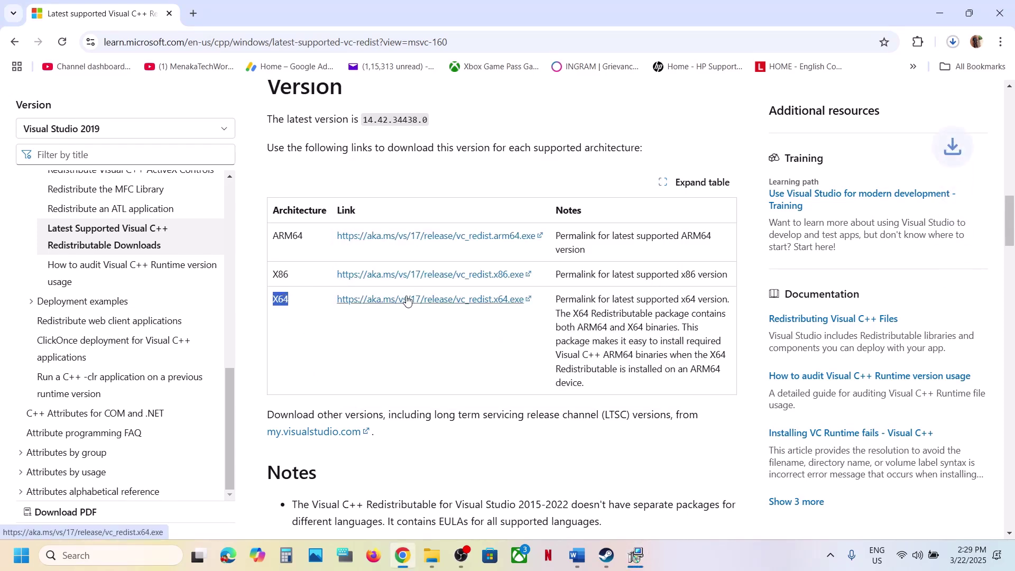
click(954, 42)
click(841, 97)
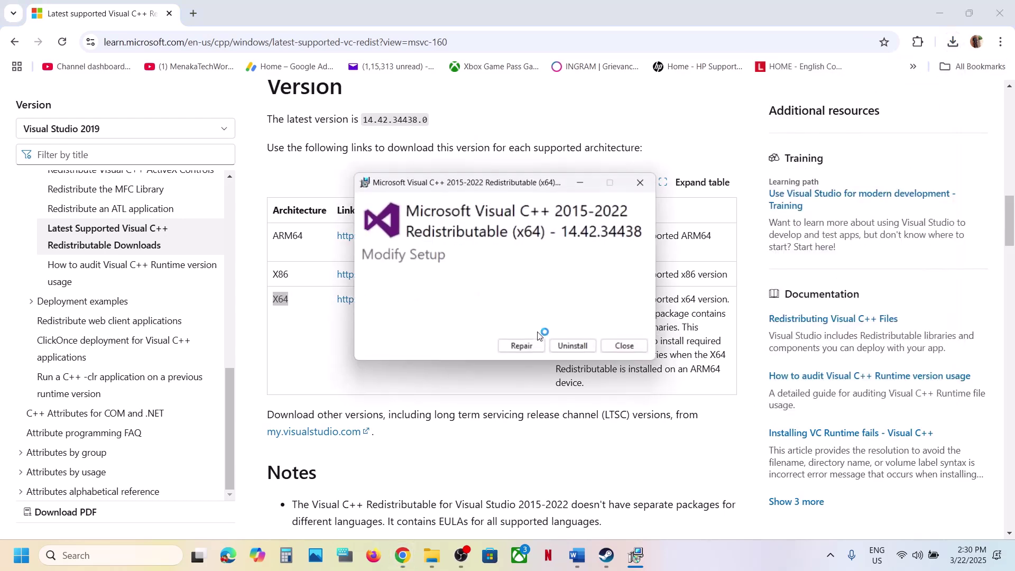
click(521, 346)
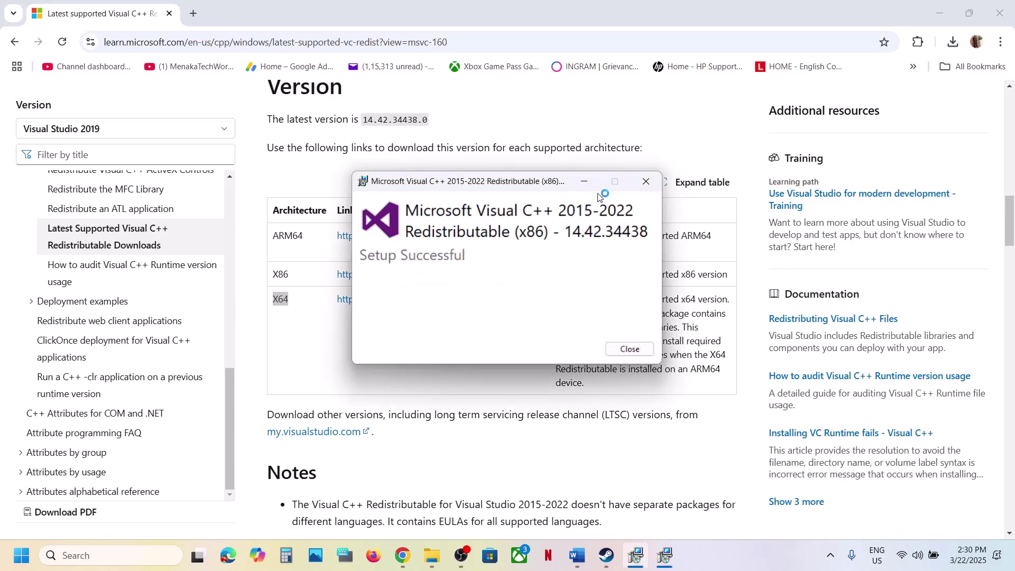
Move the x86 setup window aside and close both the x64 and x86 redistributable setup windows
drag(556, 184, 836, 237)
click(518, 273)
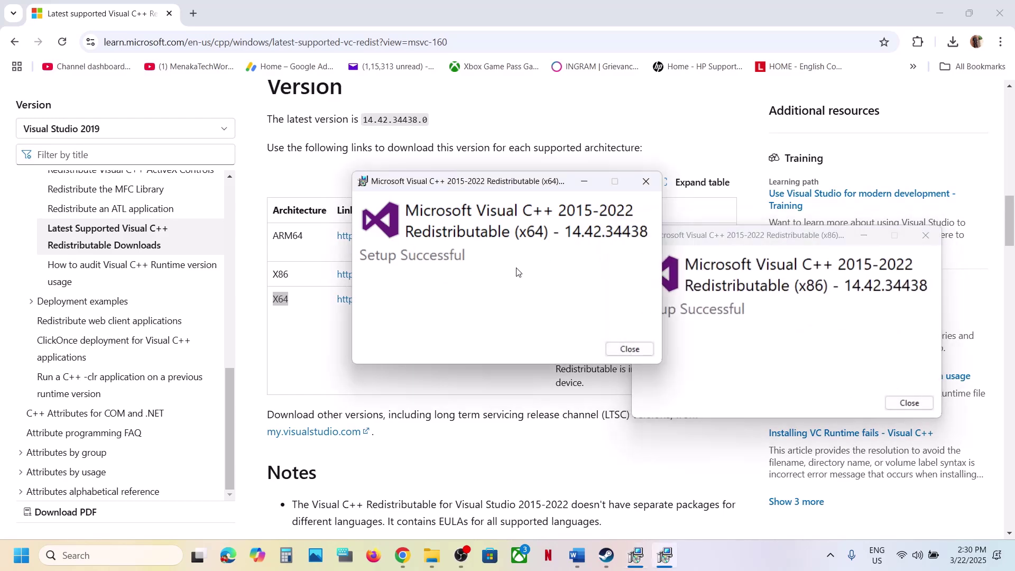
click(629, 350)
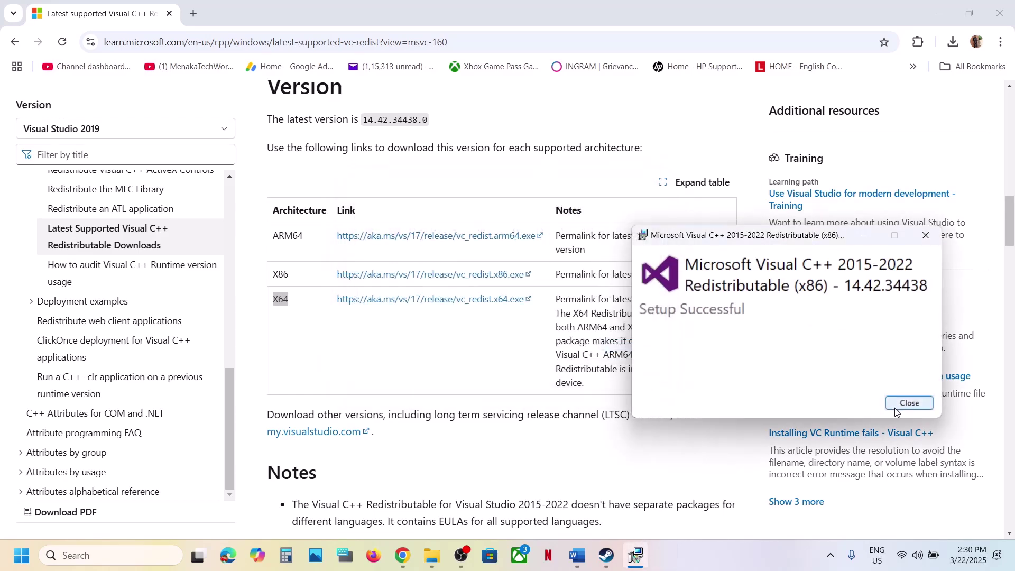
click(909, 403)
Open the Windows power options to locate Restart, and leave them without restarting
click(21, 555)
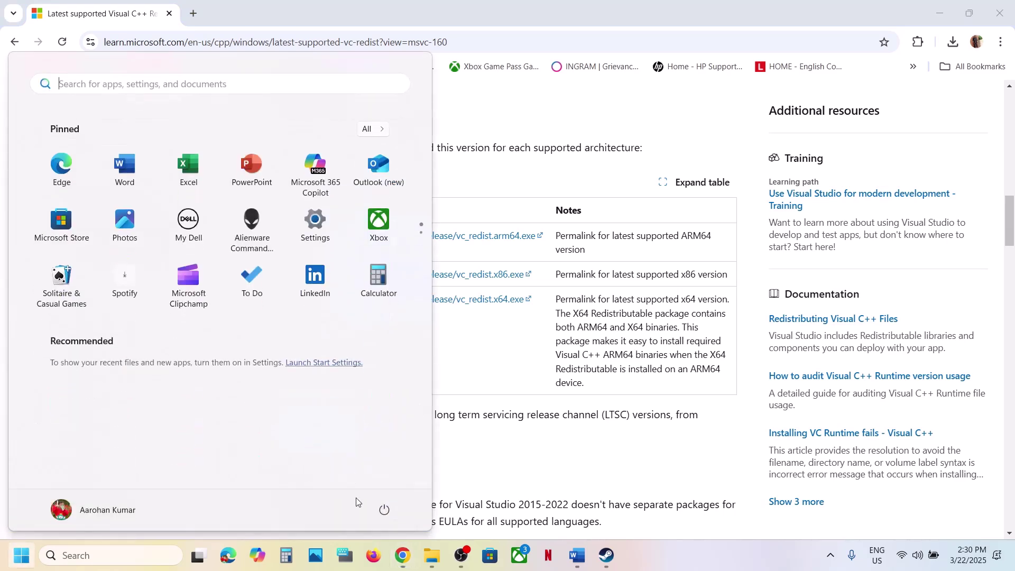
click(384, 511)
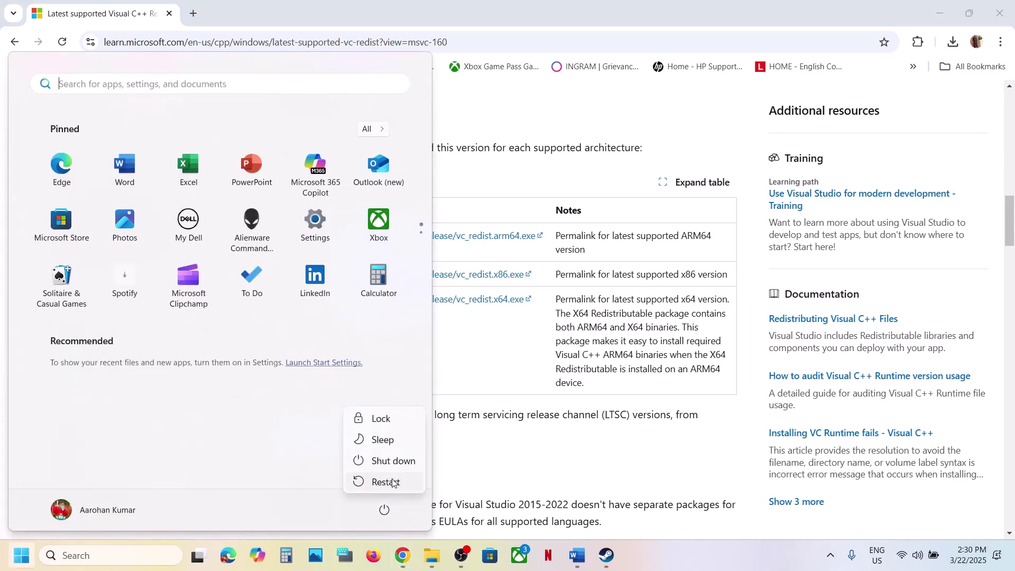
click(573, 502)
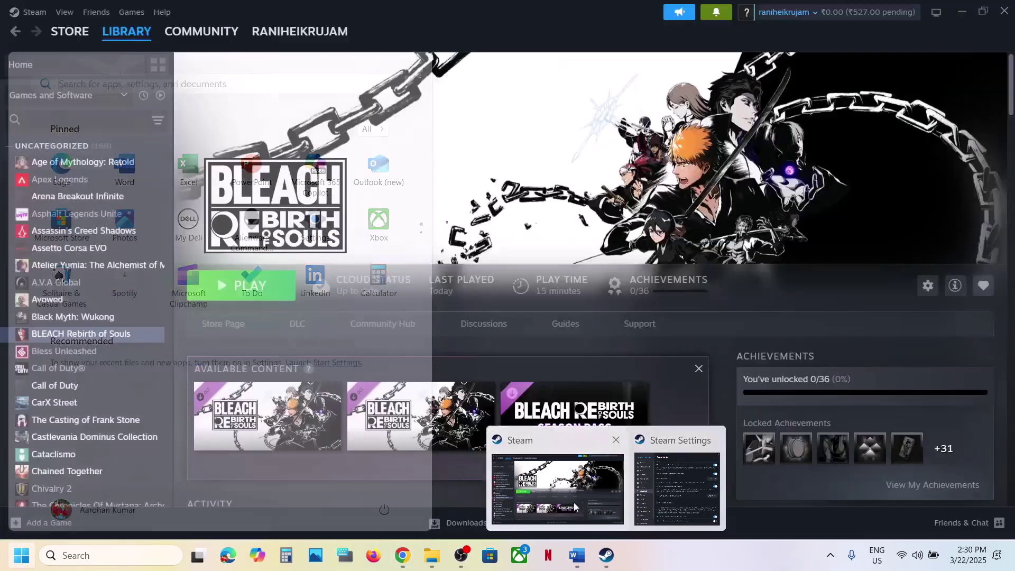
Go to Step 13 of the Word notes on updating Windows, and check for updates in the Windows Update settings
click(577, 555)
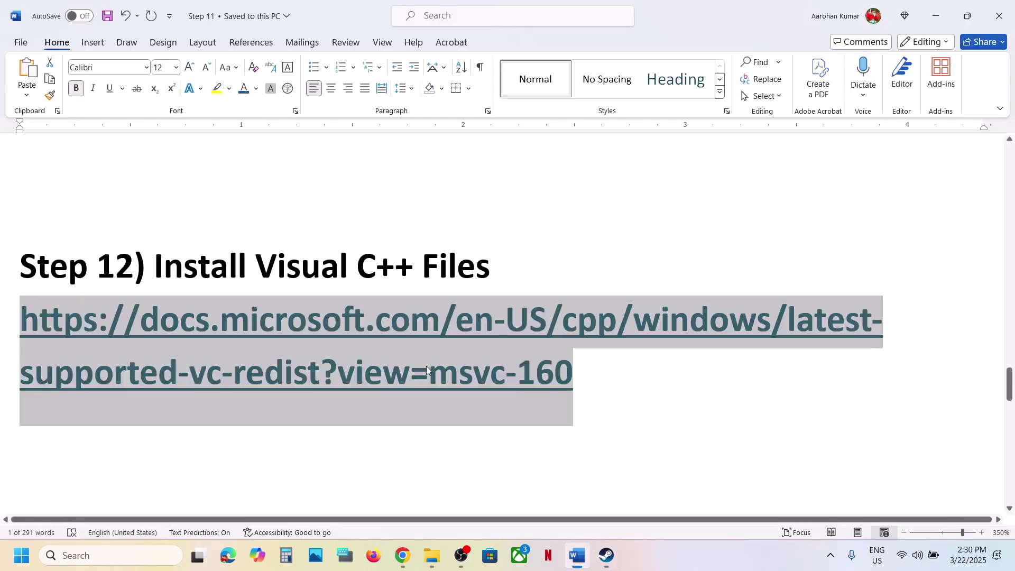
scroll(426, 366, down, 4)
ctrl+scroll(453, 351, up, 1)
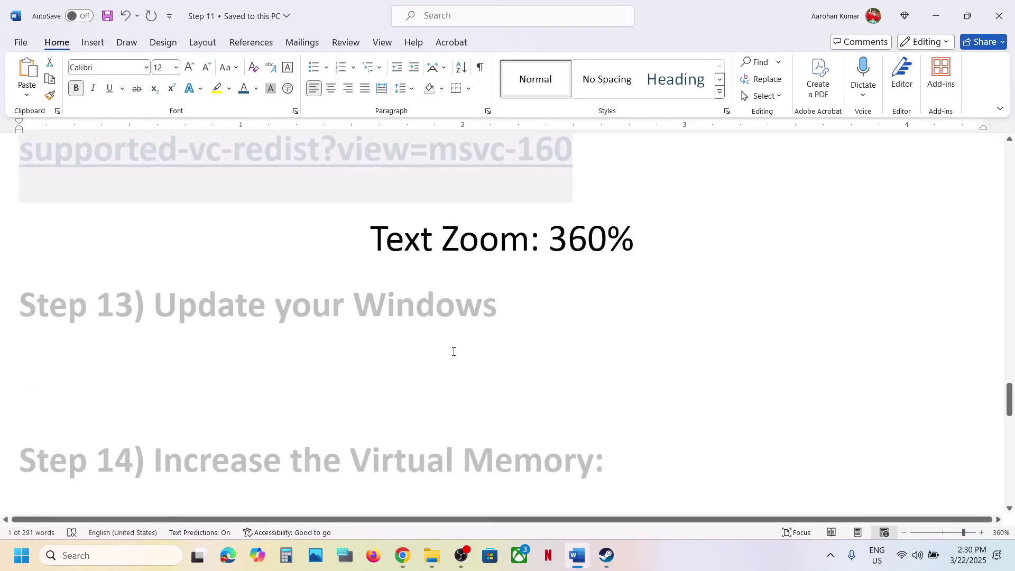
click(469, 337)
scroll(470, 338, up, 1)
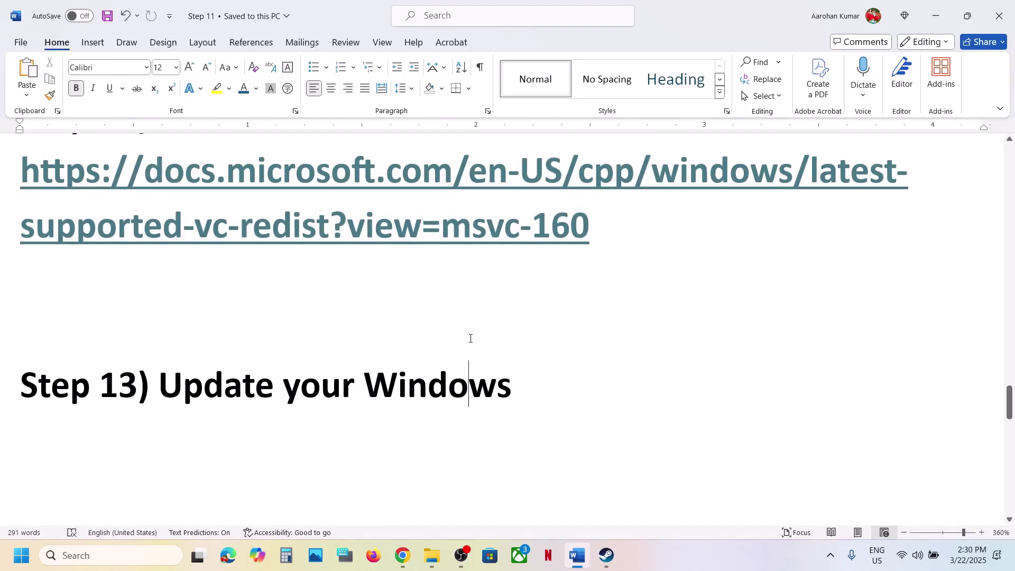
key(super+i)
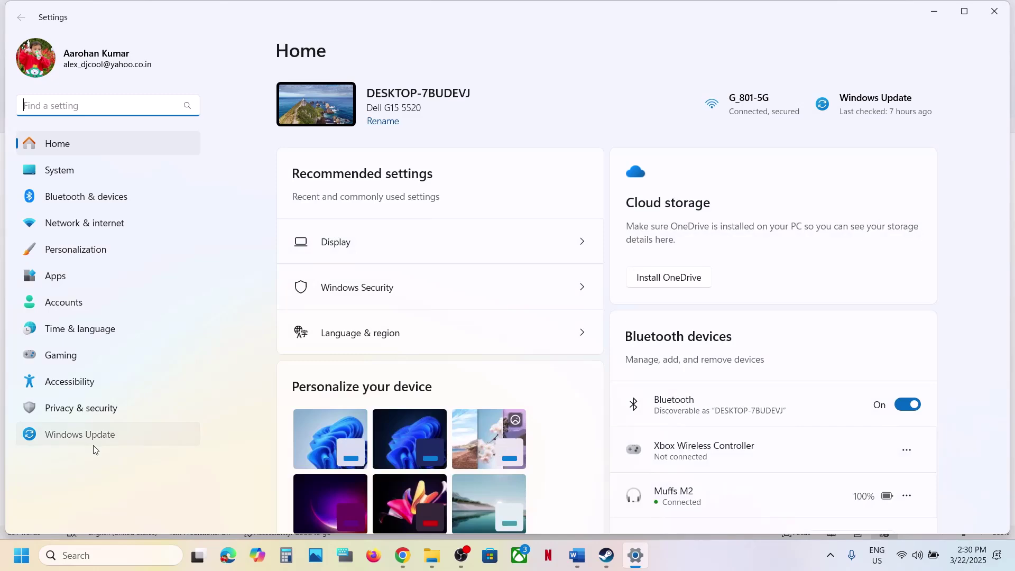
click(94, 445)
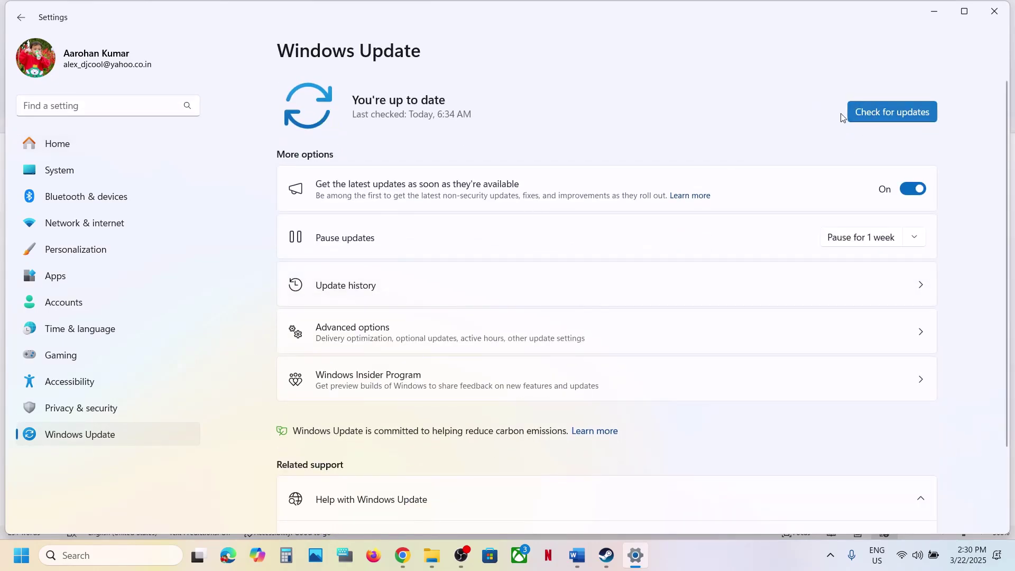
click(893, 112)
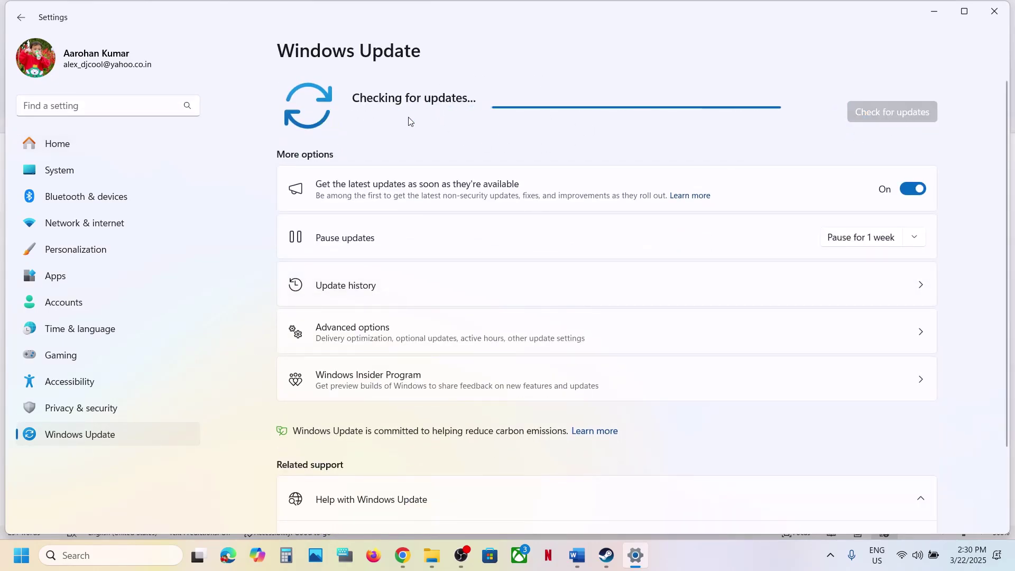
Look at the restart choices in the power options during the update check, and dismiss them
key(super)
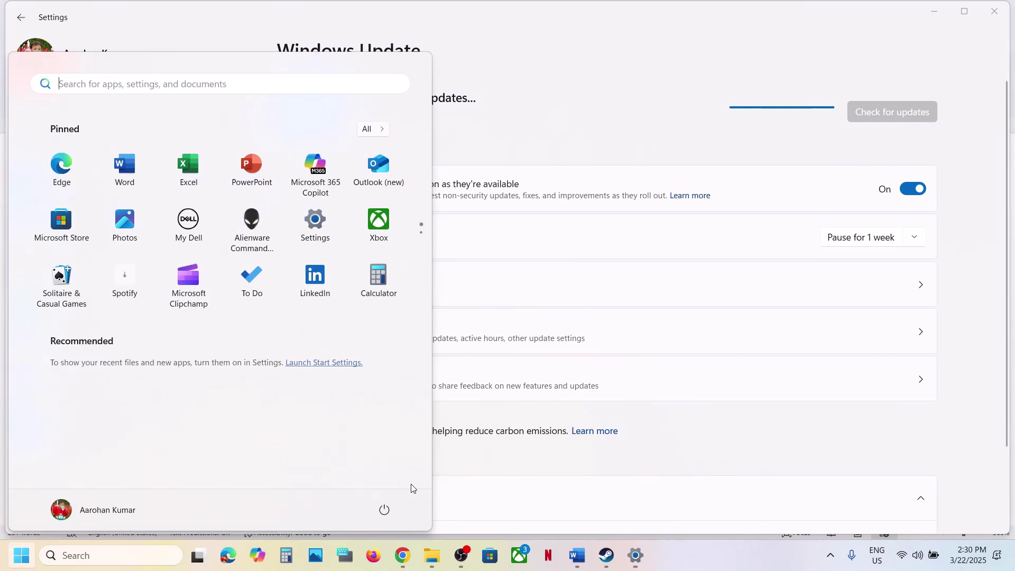
click(384, 509)
key(Escape)
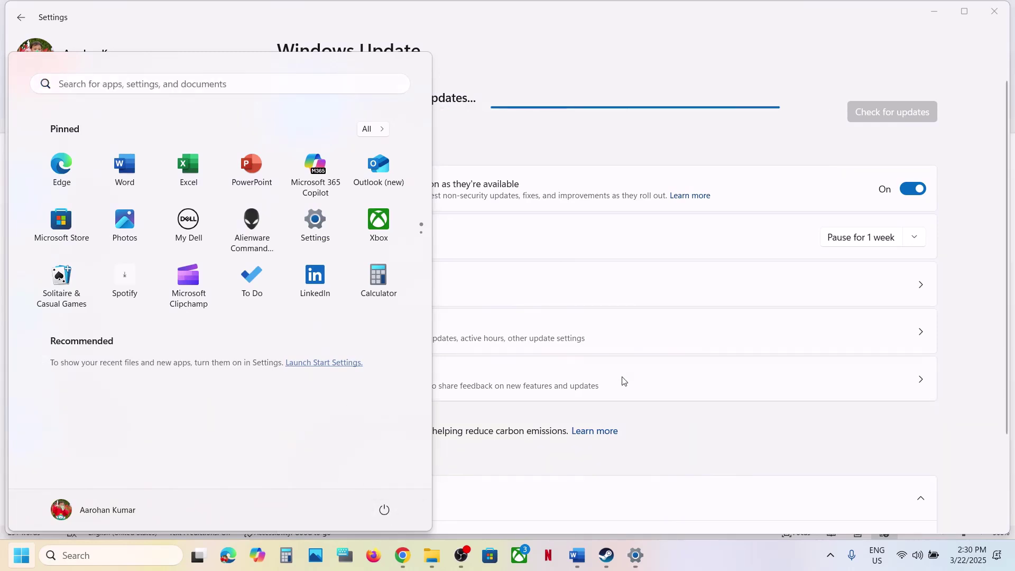
Search Windows for winver, view the Windows version and build information, and close the About Windows dialog
click(106, 554)
text(w)
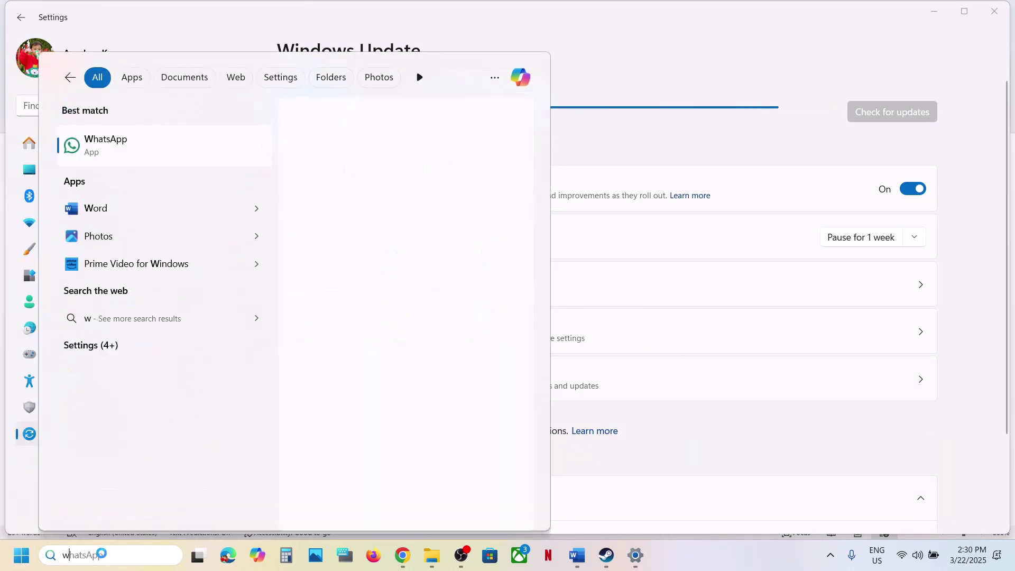
text(inver)
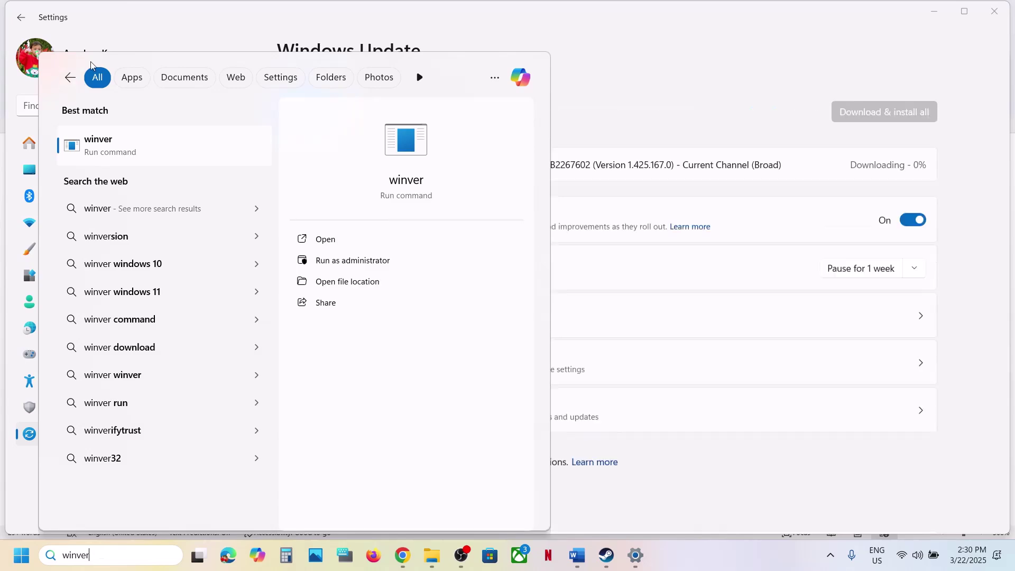
click(124, 144)
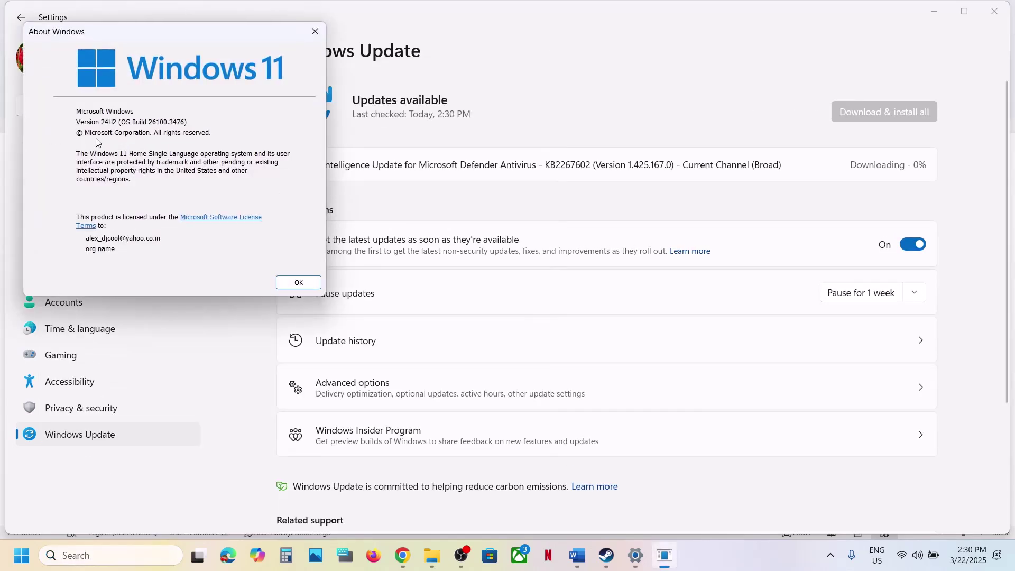
click(315, 31)
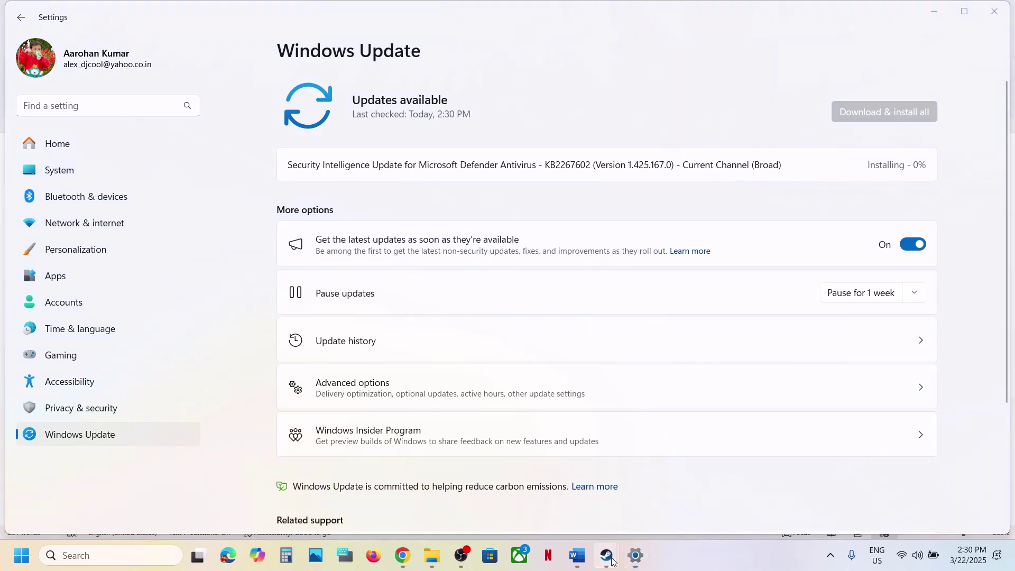
Close the Steam Settings window and bring up the BLEACH Rebirth of Souls library page in Steam
mouse_move(613, 550)
click(703, 437)
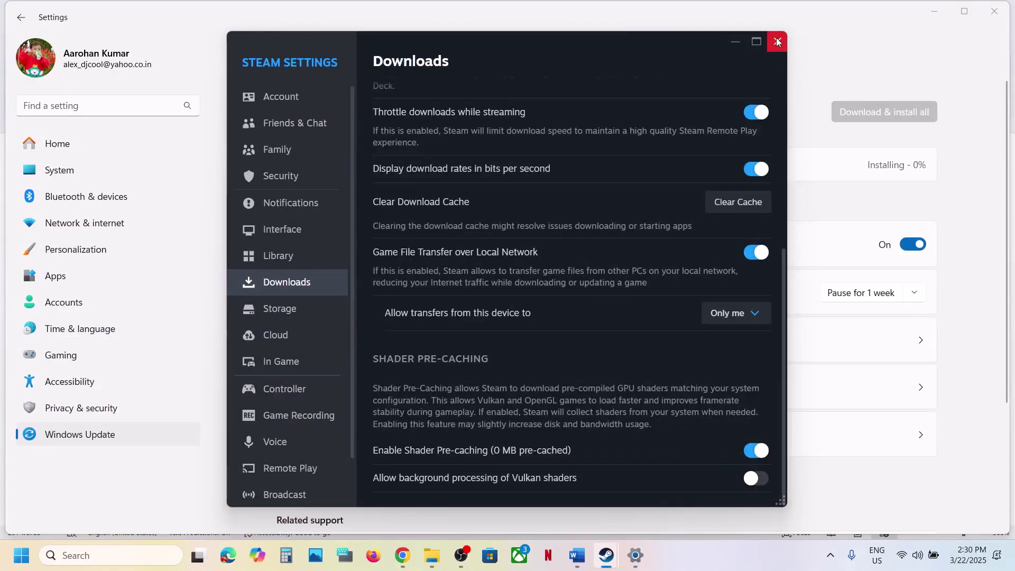
click(776, 41)
click(607, 555)
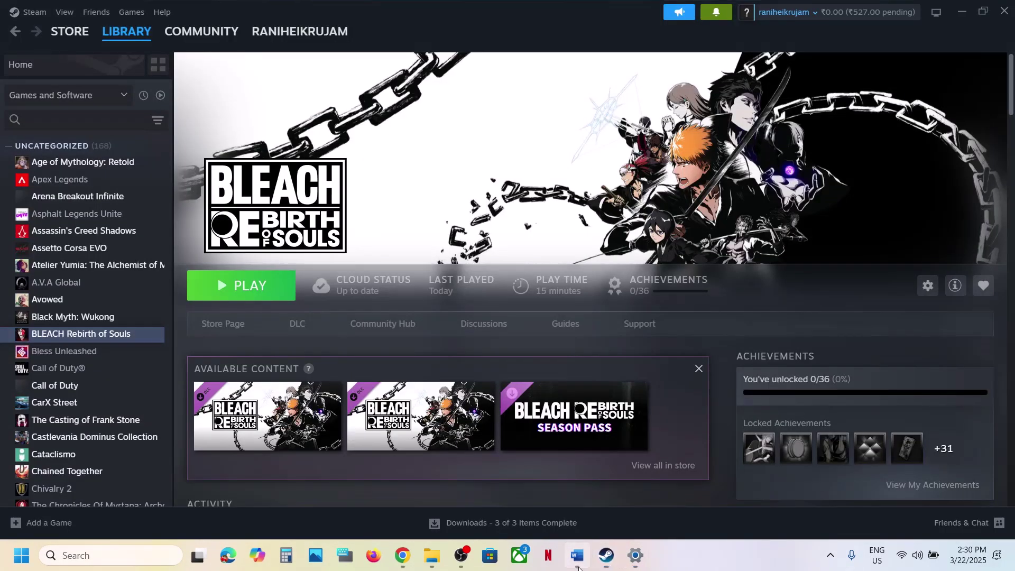
Copy "View Advanced system settings" from the virtual memory step in the Word notes, and use it to find and open System Properties
click(579, 566)
scroll(449, 448, down, 5)
scroll(450, 450, down, 1)
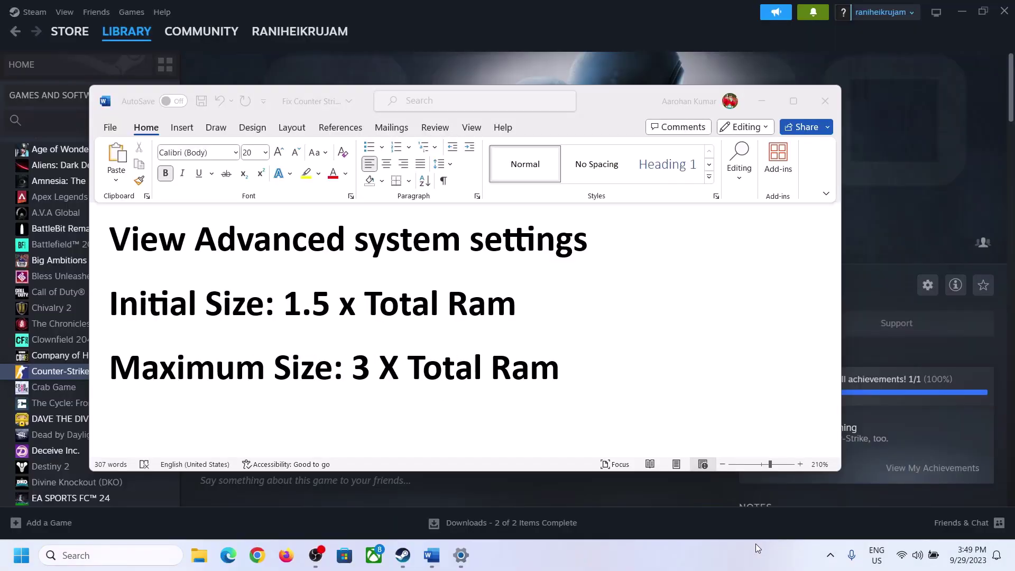
click(148, 246)
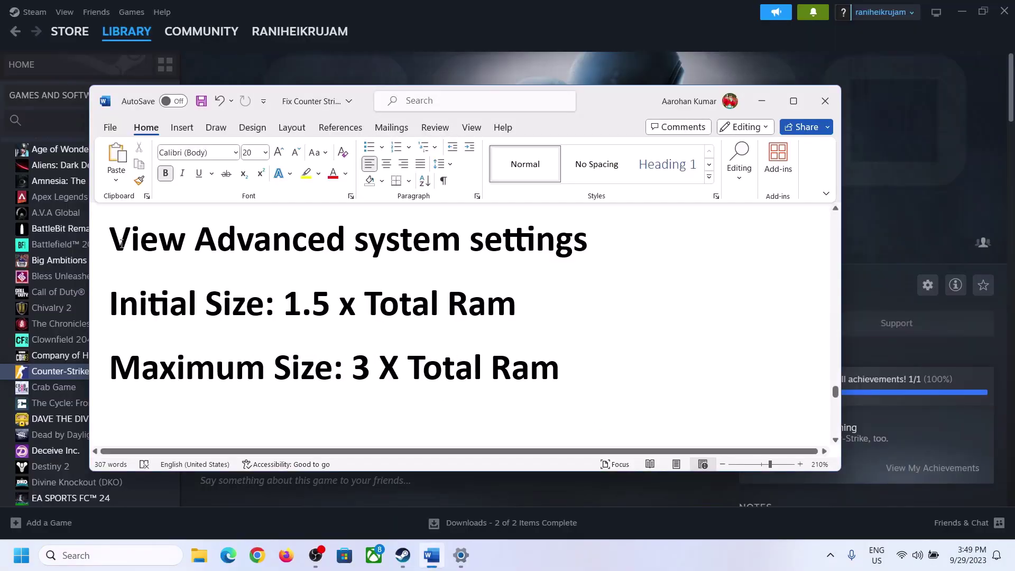
drag(120, 244, 581, 238)
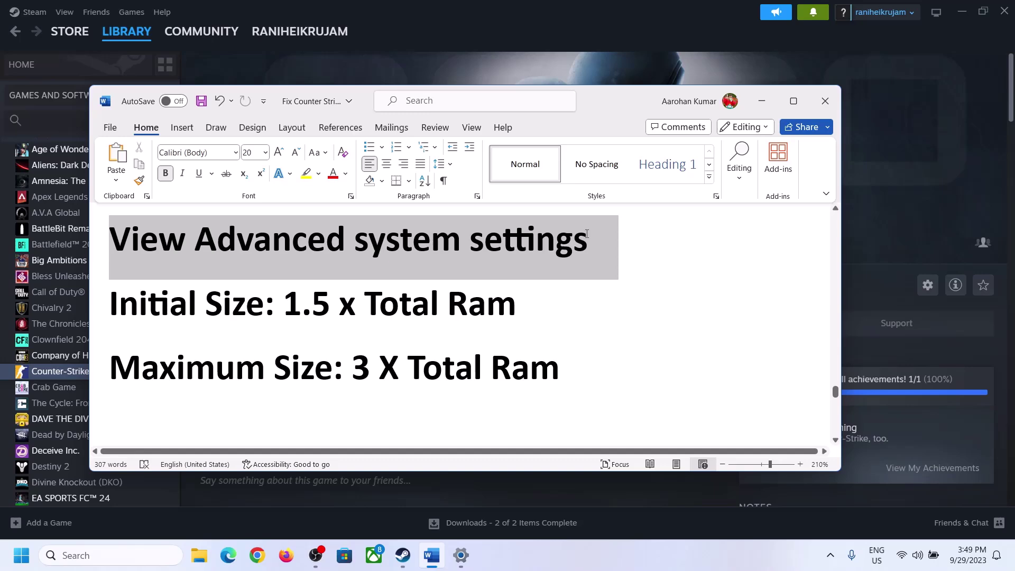
key(ctrl+c)
click(121, 555)
key(ctrl+v)
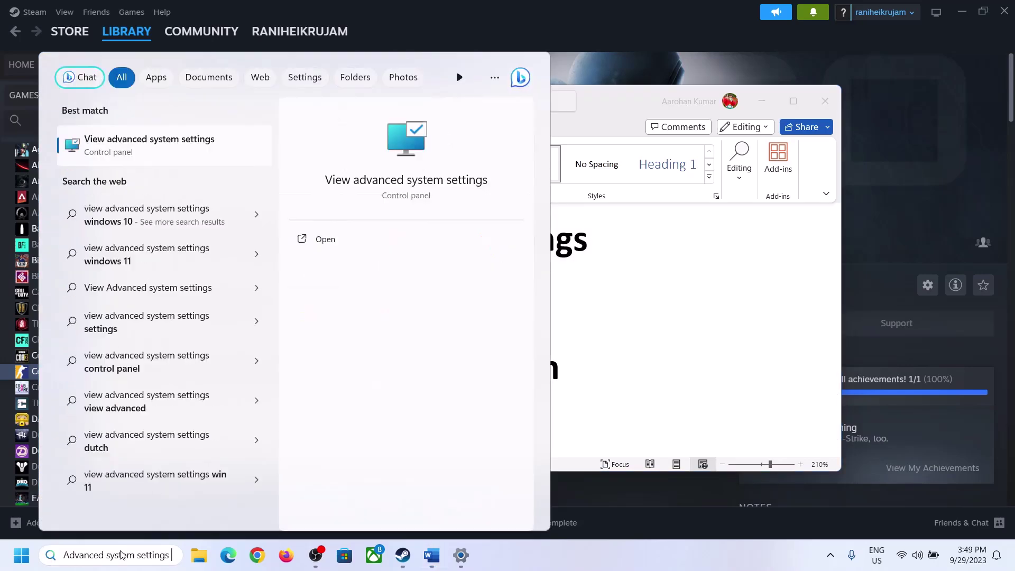
click(143, 150)
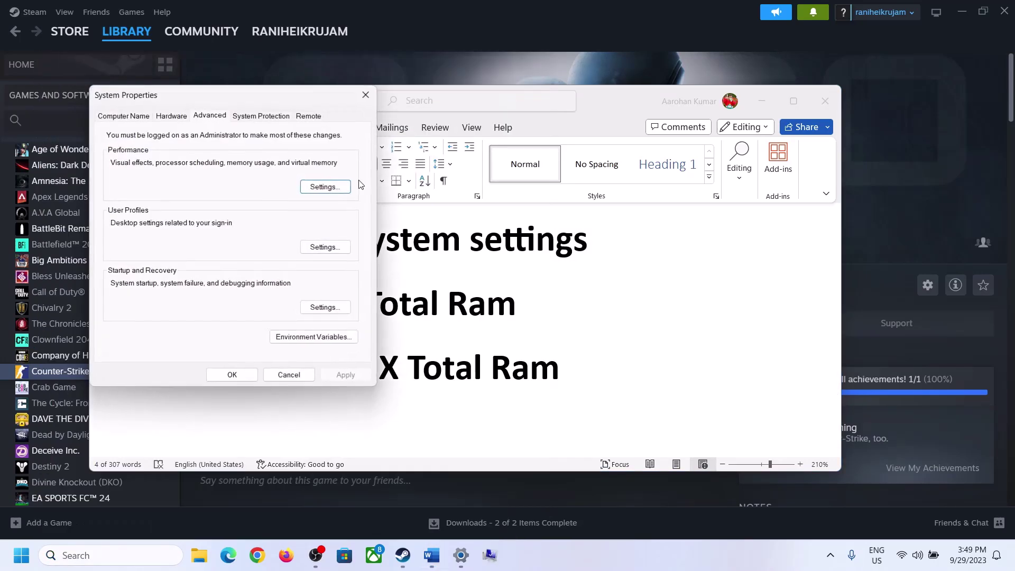
Open the Virtual Memory settings from System Properties, turn off automatic paging file management, and select a custom size for drive C:
drag(211, 100, 453, 179)
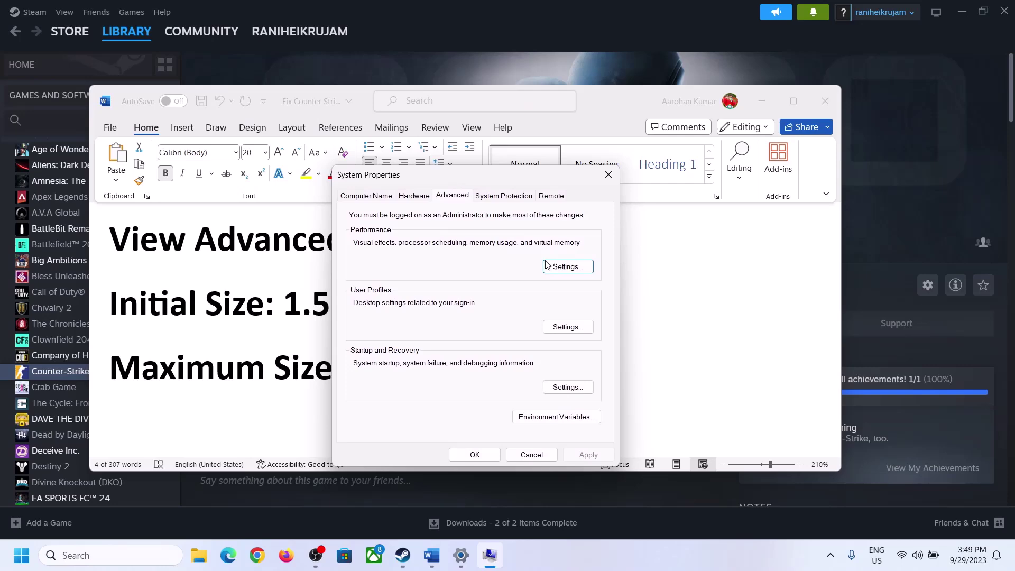
click(569, 267)
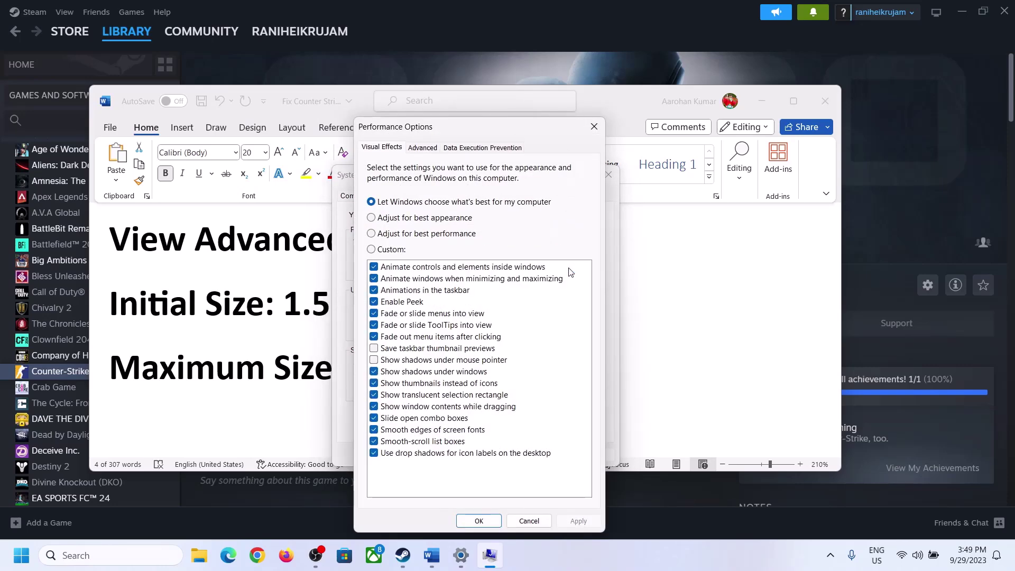
click(424, 148)
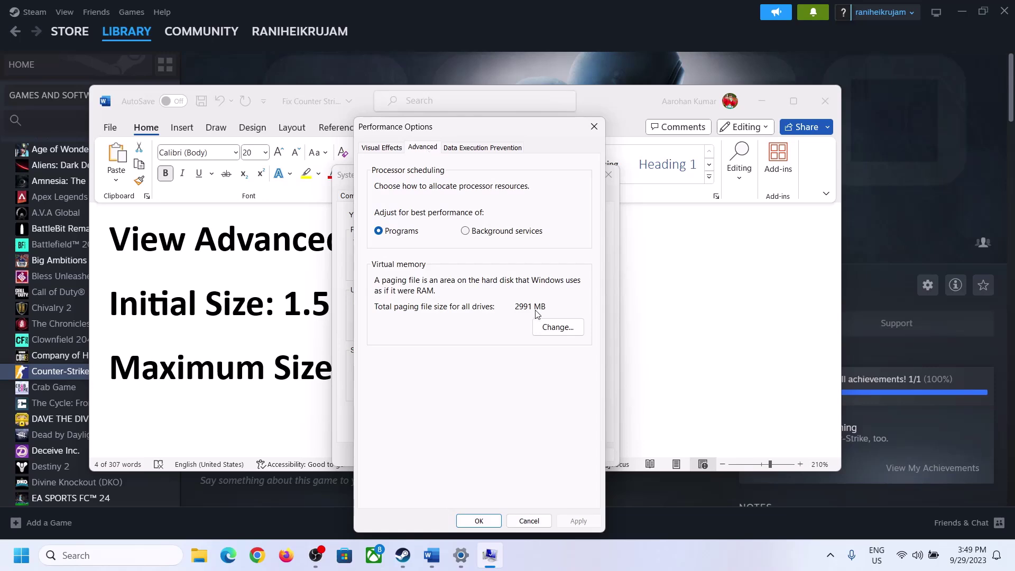
click(561, 328)
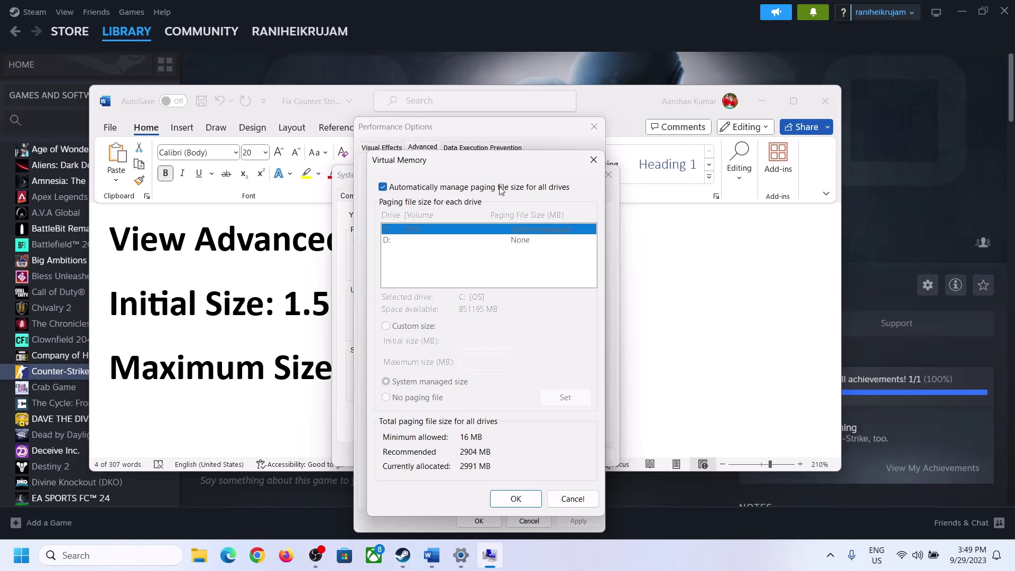
click(382, 188)
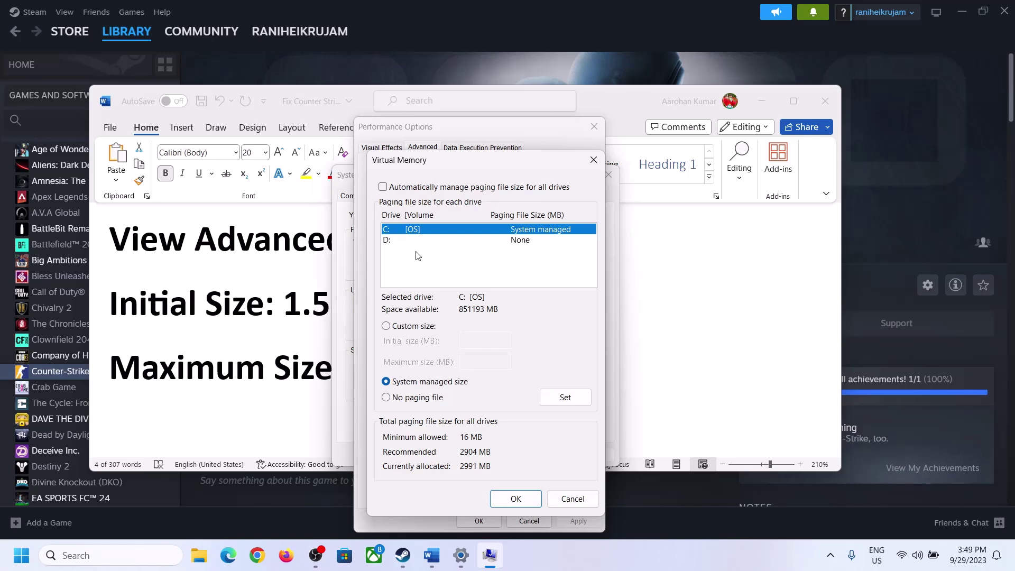
click(386, 327)
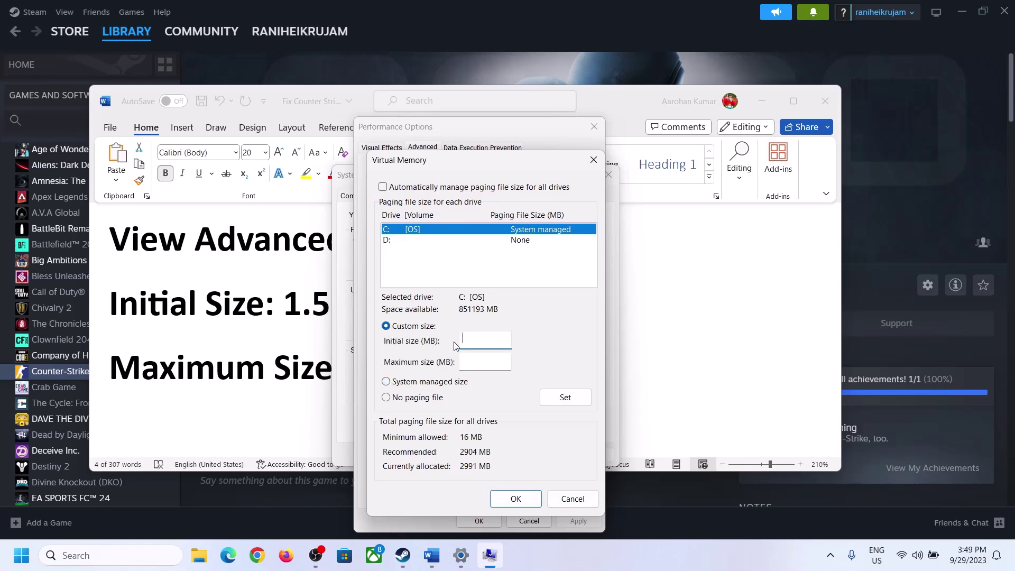
Highlight the initial size formula in the Word notes, check the installed RAM in the Windows system specifications, and return to Virtual Memory
click(280, 311)
drag(291, 303, 471, 316)
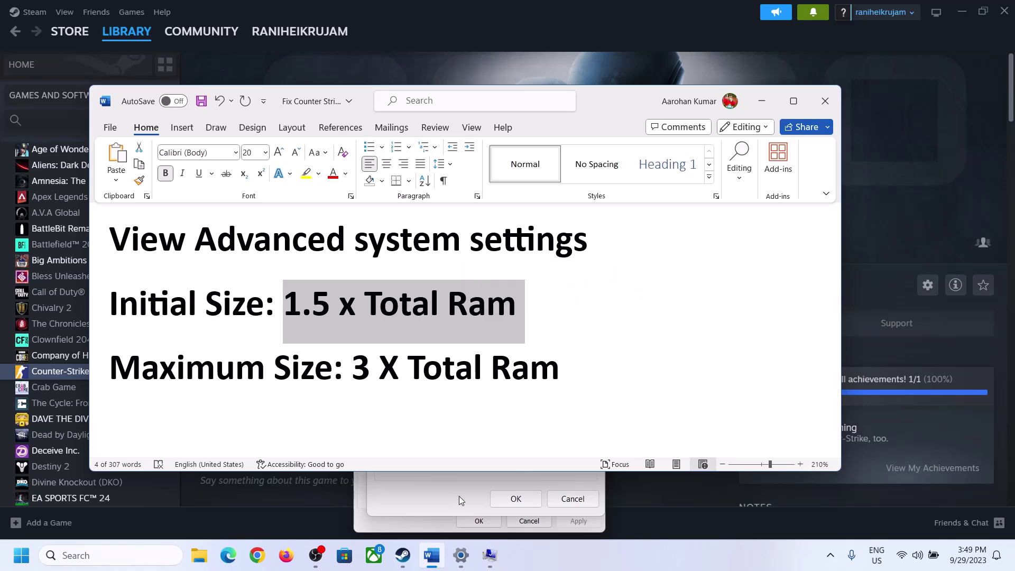
click(461, 557)
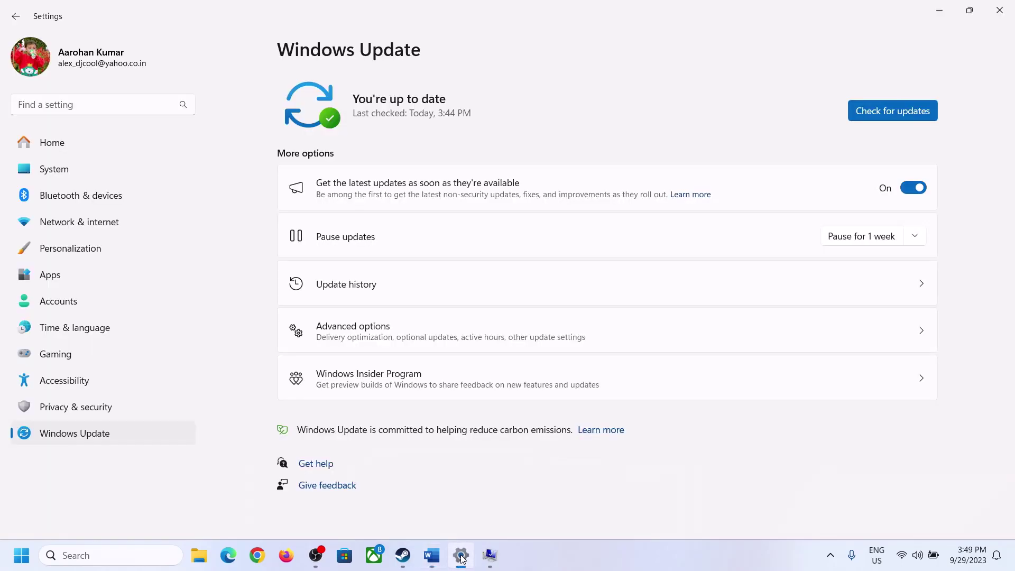
click(46, 170)
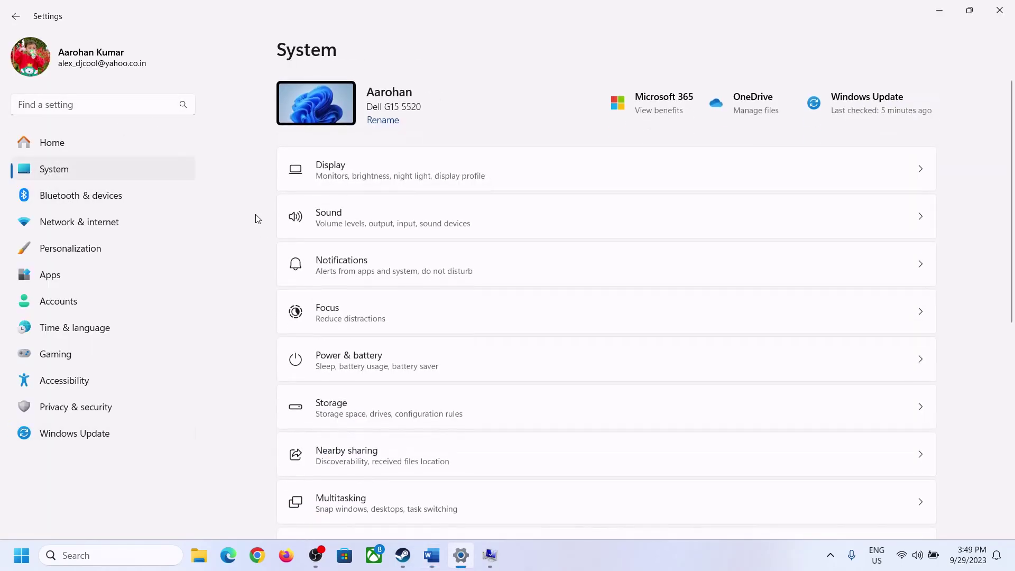
scroll(373, 391, down, 8)
click(339, 491)
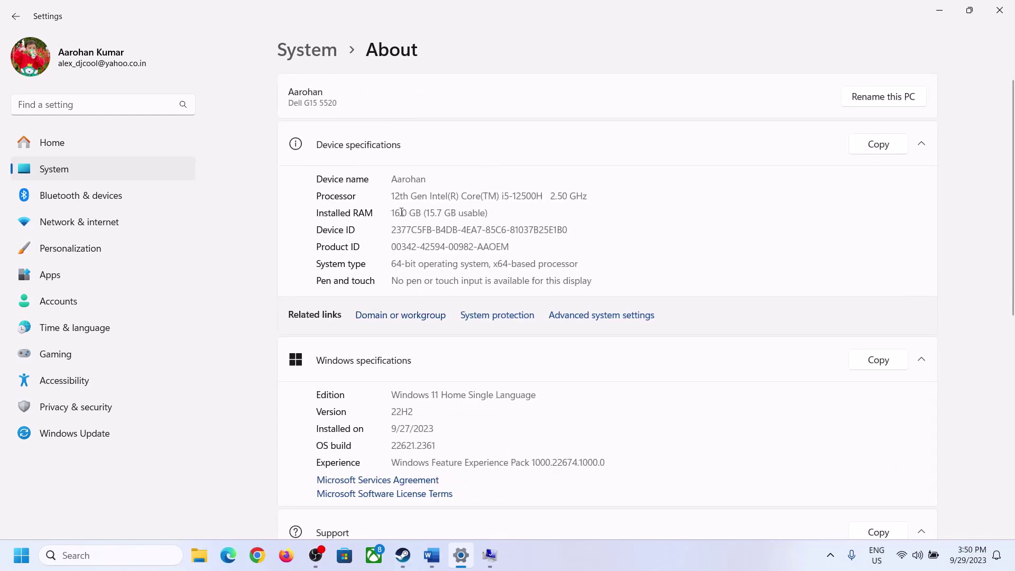
drag(402, 212, 391, 213)
click(408, 214)
drag(404, 211, 388, 207)
click(486, 556)
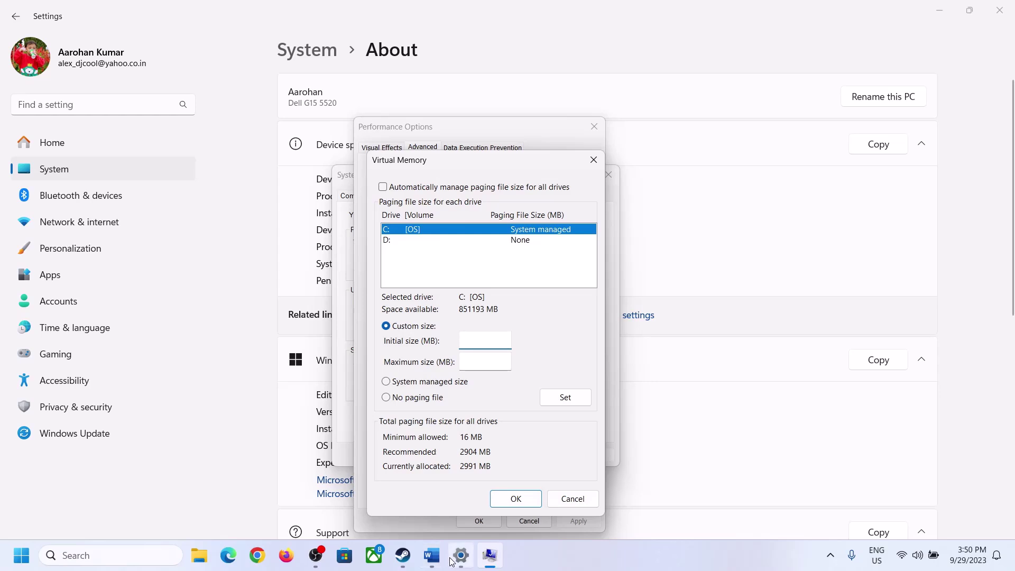
Launch Calculator through the Windows Run dialog
mouse_move(461, 555)
key(super+r)
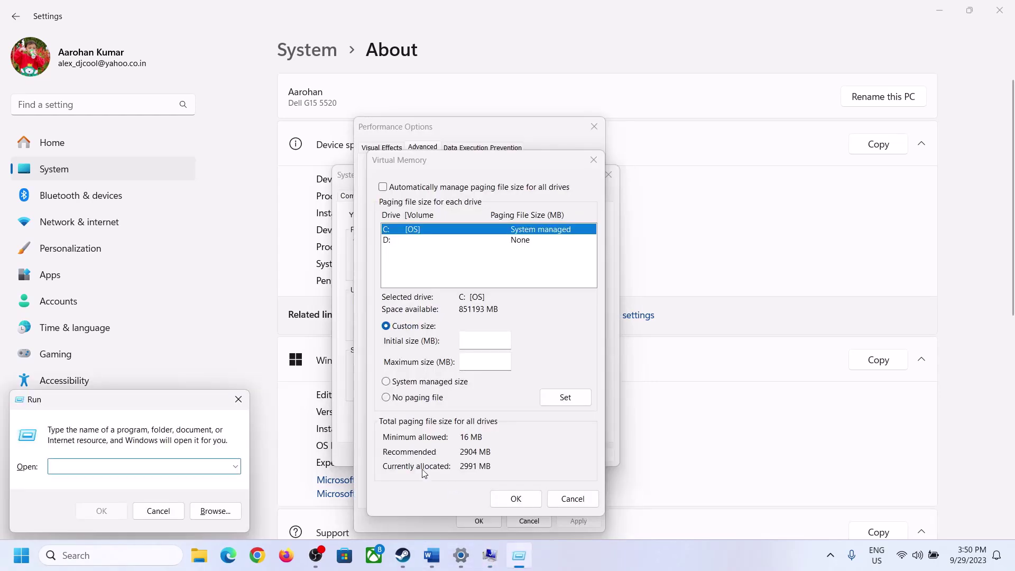
text(cal)
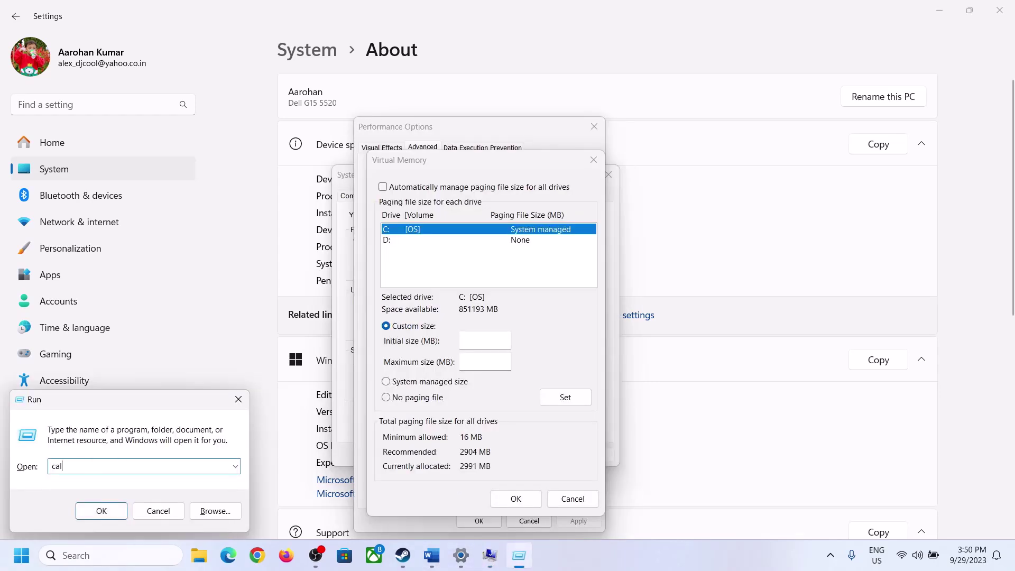